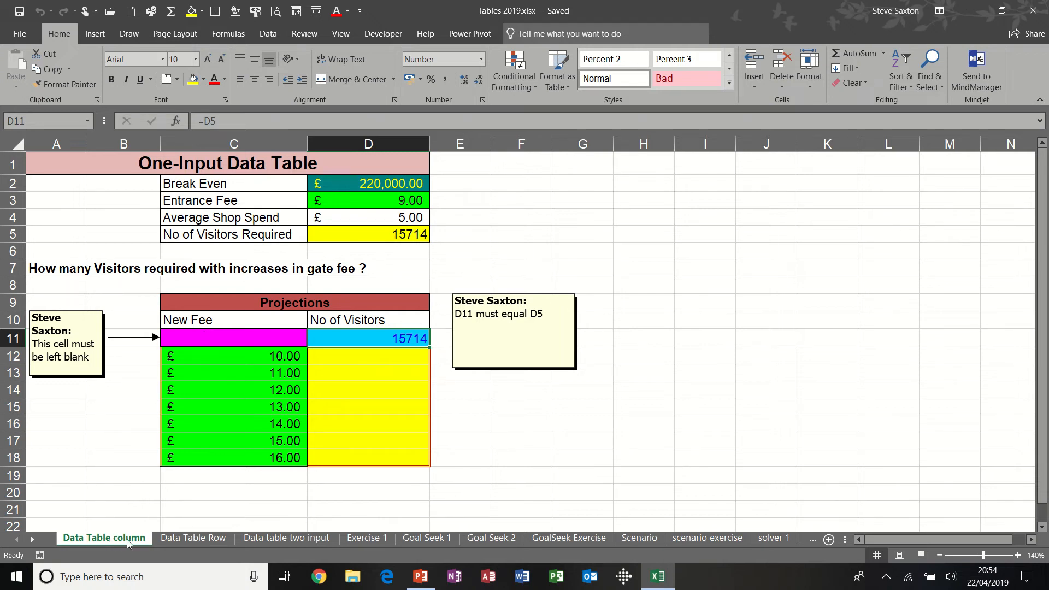
Look through the Data Table Row and Data table two input sheets and return to the Data Table column sheet.
left_click(187, 540)
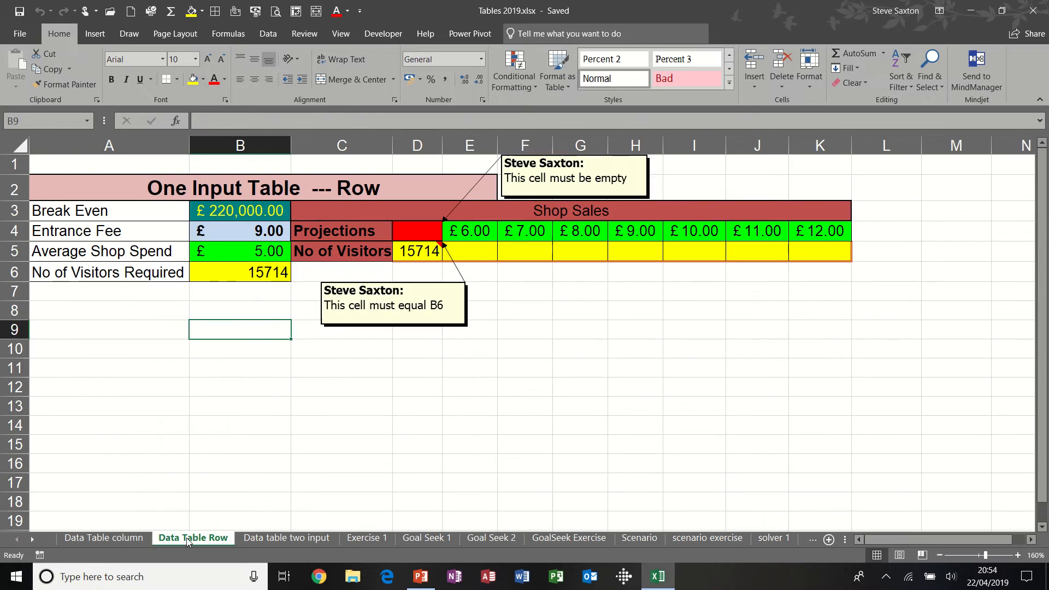
left_click(257, 540)
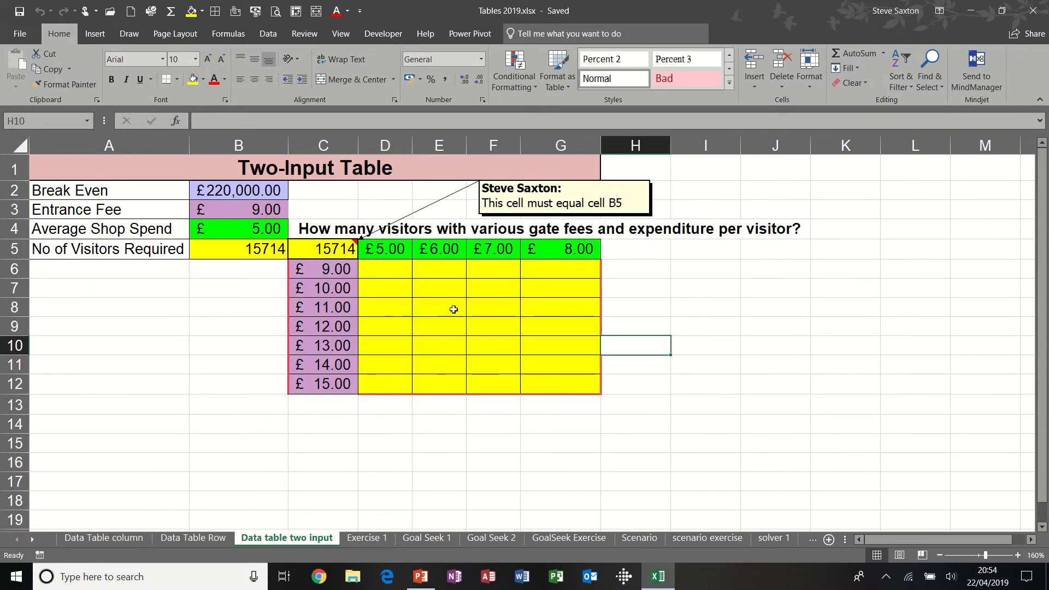
left_click(129, 537)
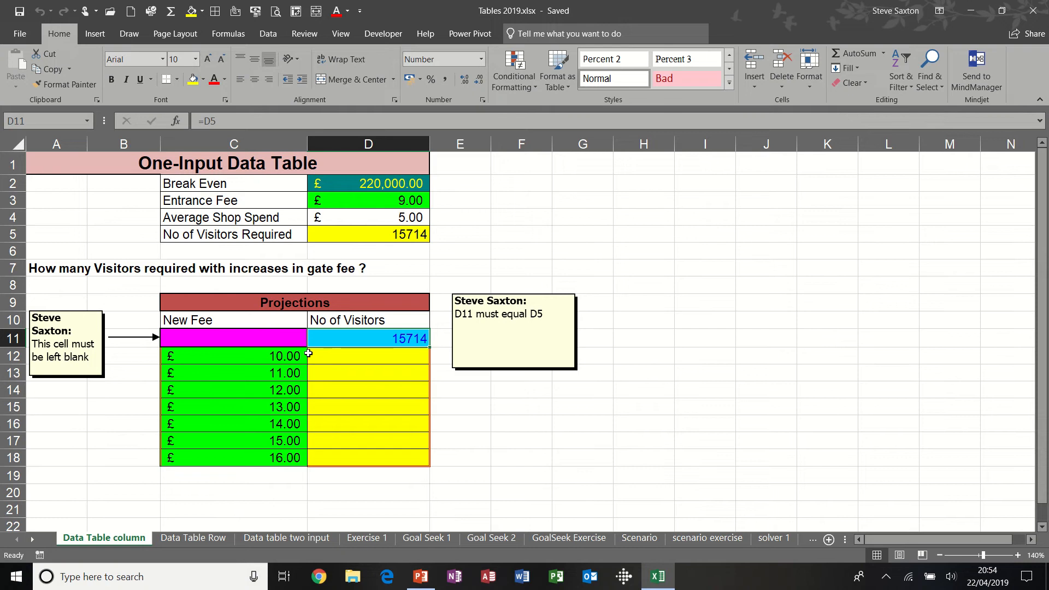
Examine the Break Even, Entrance Fee and Average Shop Spend inputs and the No of Visitors Required formula in D2:D5.
left_click(356, 179)
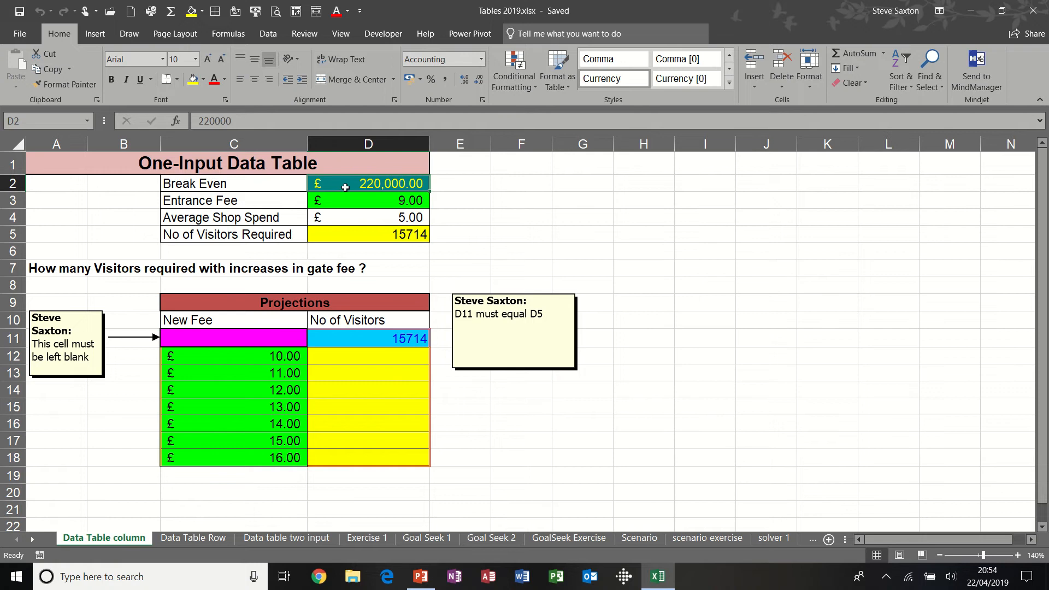
left_click(381, 203)
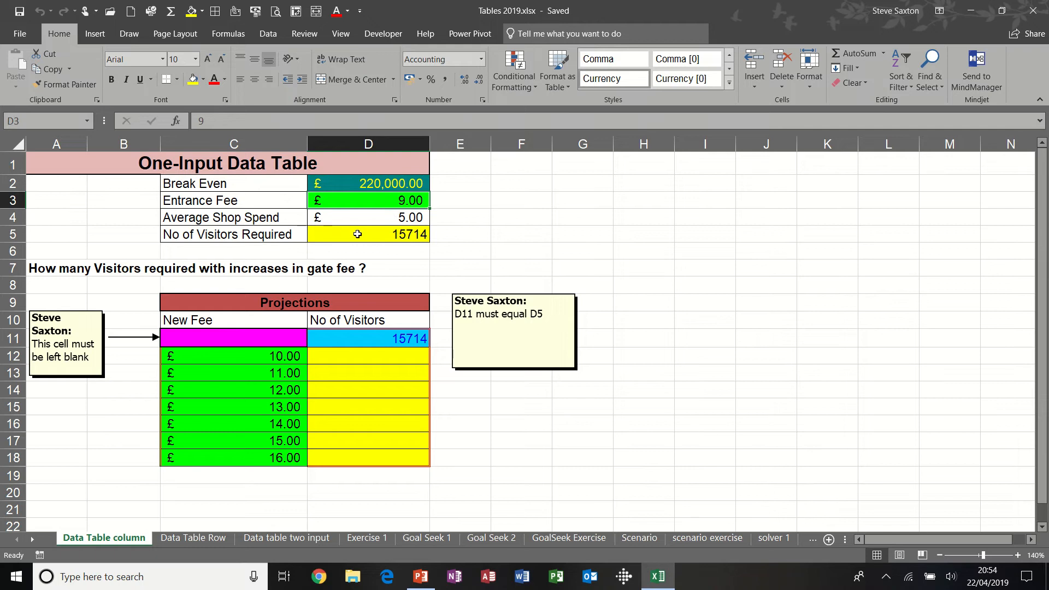
left_click(275, 202)
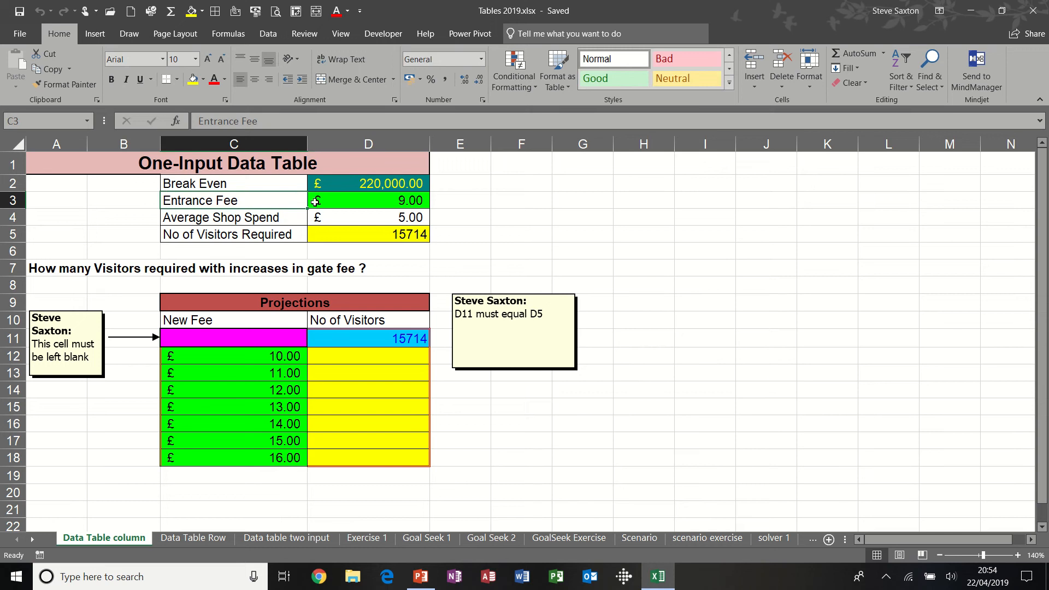
left_click(351, 200)
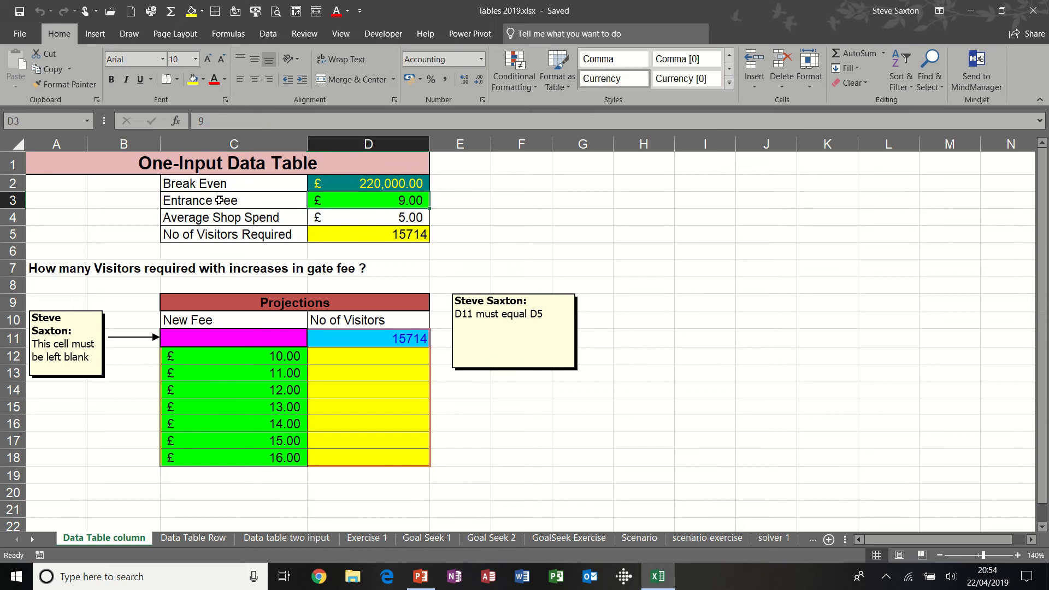
left_click(273, 217)
left_click(370, 218)
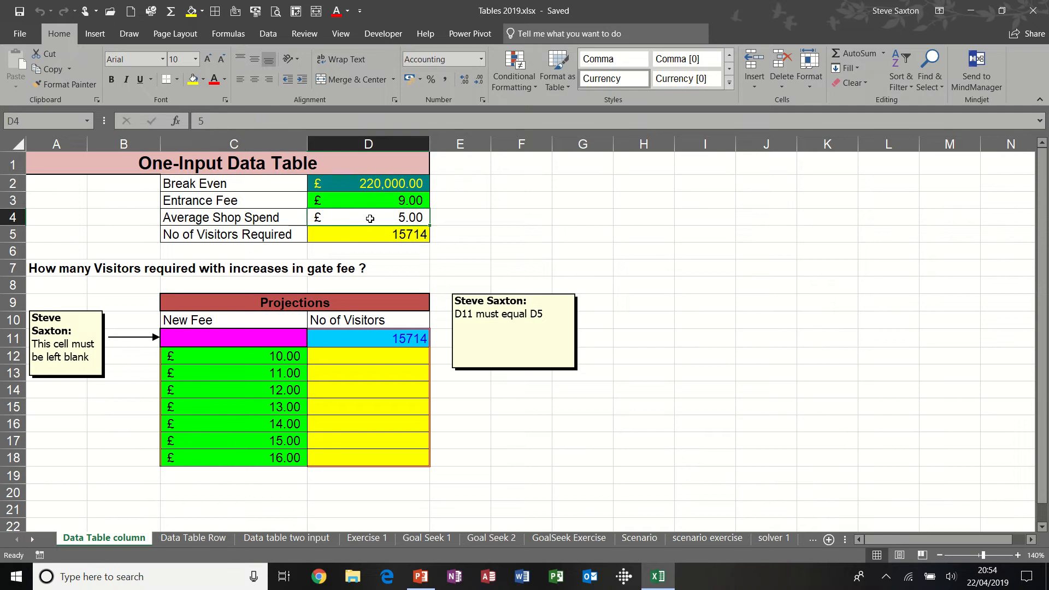
left_click(387, 236)
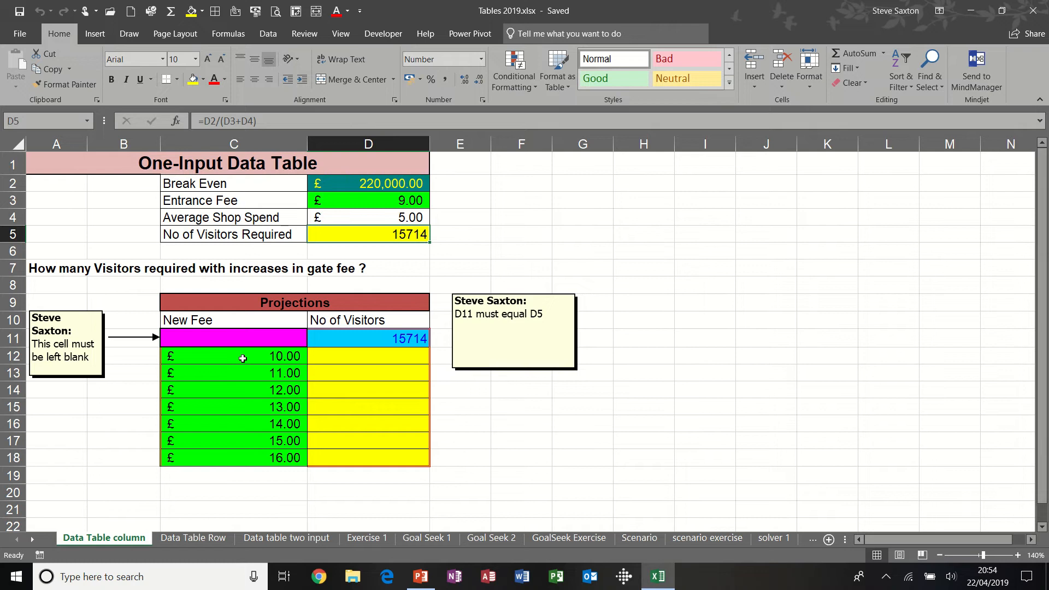
Compare the New Fee values in C12:C18 with the Entrance Fee in D3 that feeds the visitors formula in D5.
left_click_drag(243, 356, 240, 457)
left_click_drag(237, 352, 235, 456)
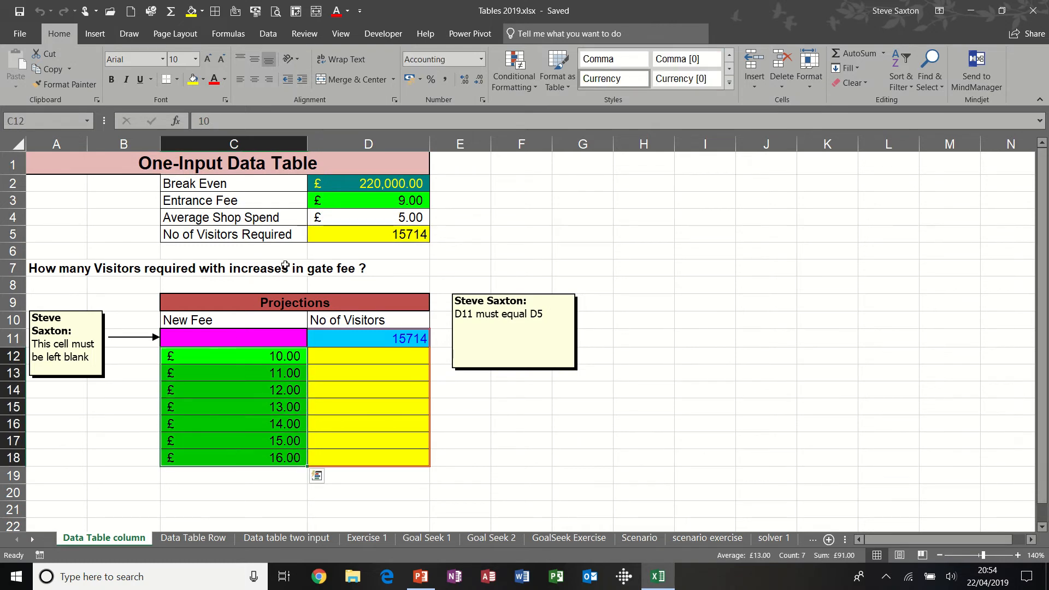
left_click(351, 199)
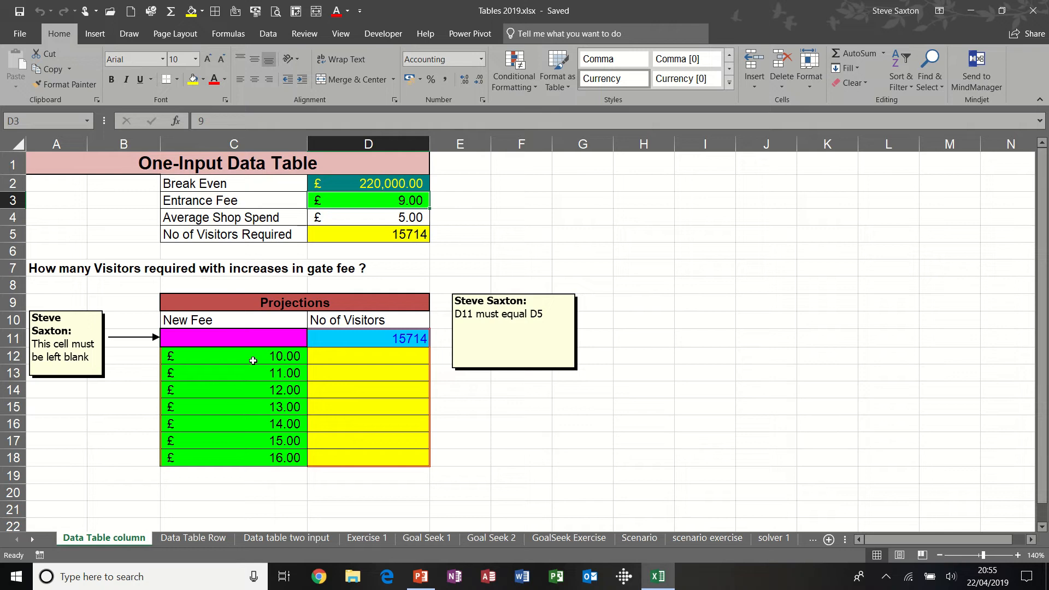
left_click_drag(253, 360, 250, 456)
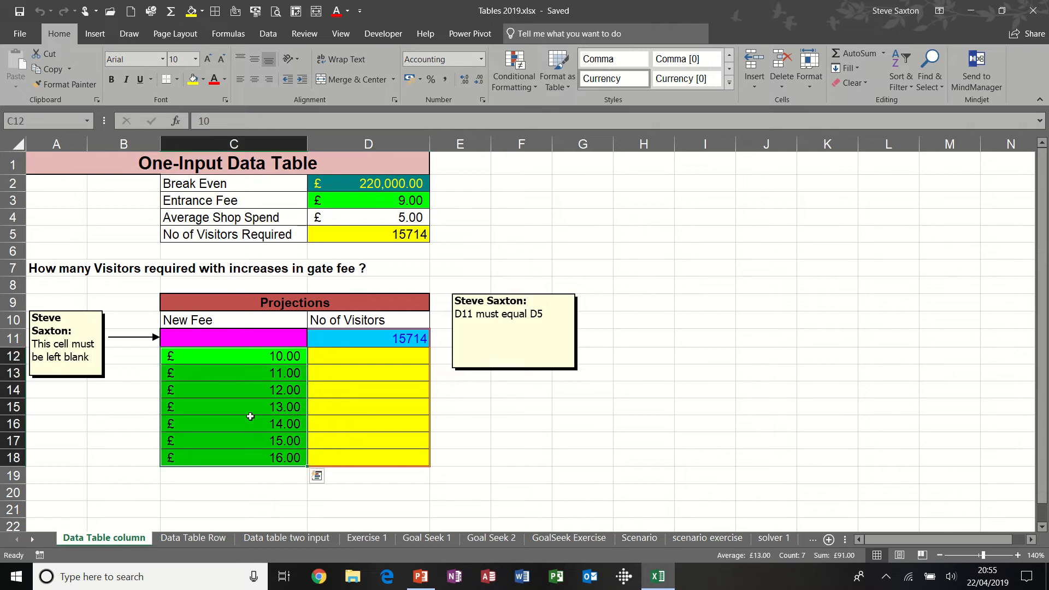
left_click(371, 197)
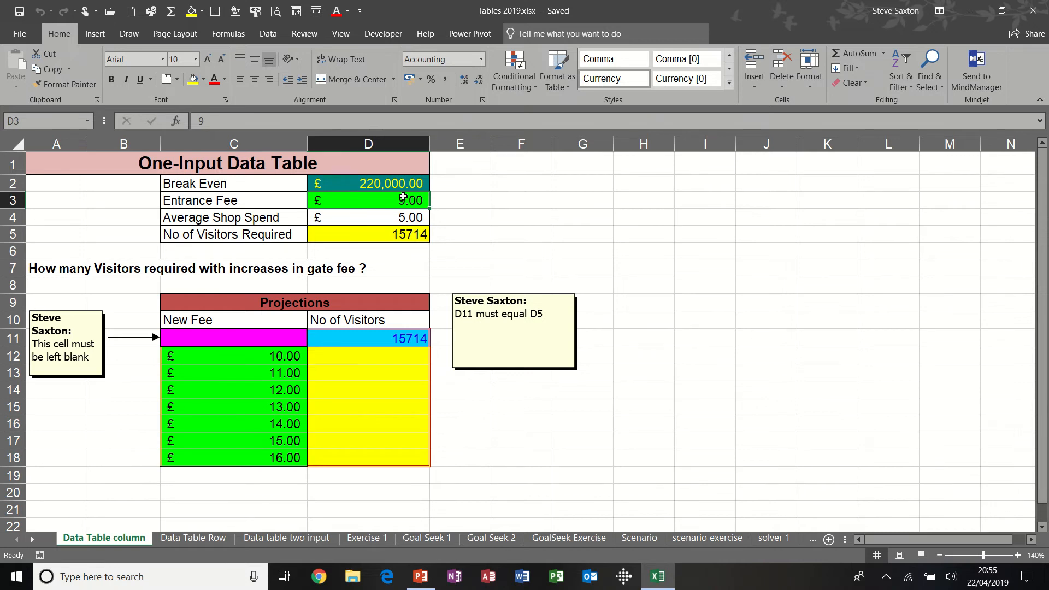
left_click(277, 355)
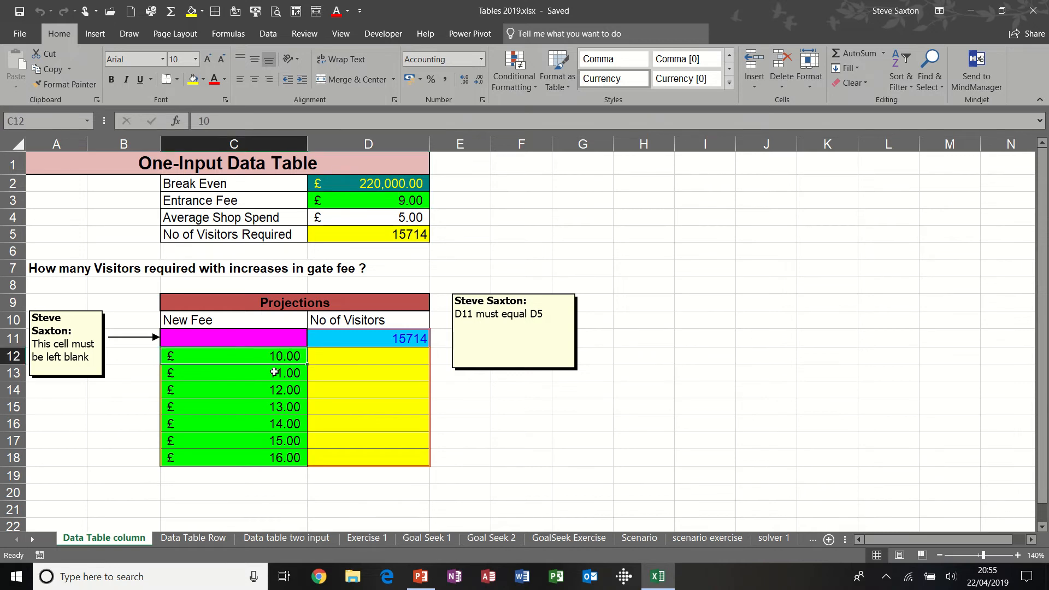
left_click(274, 372)
left_click(272, 389)
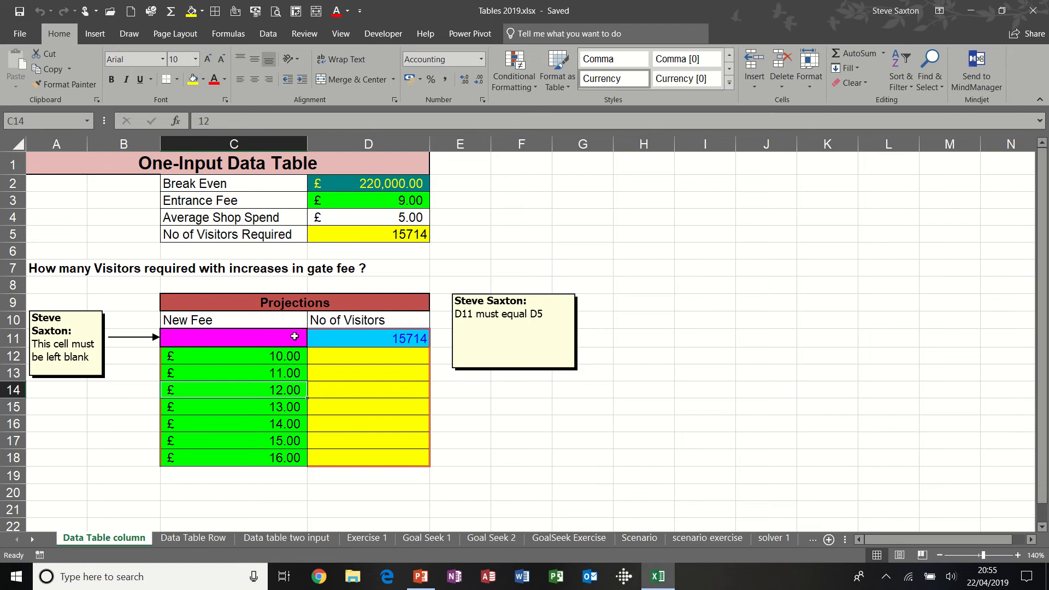
left_click(391, 201)
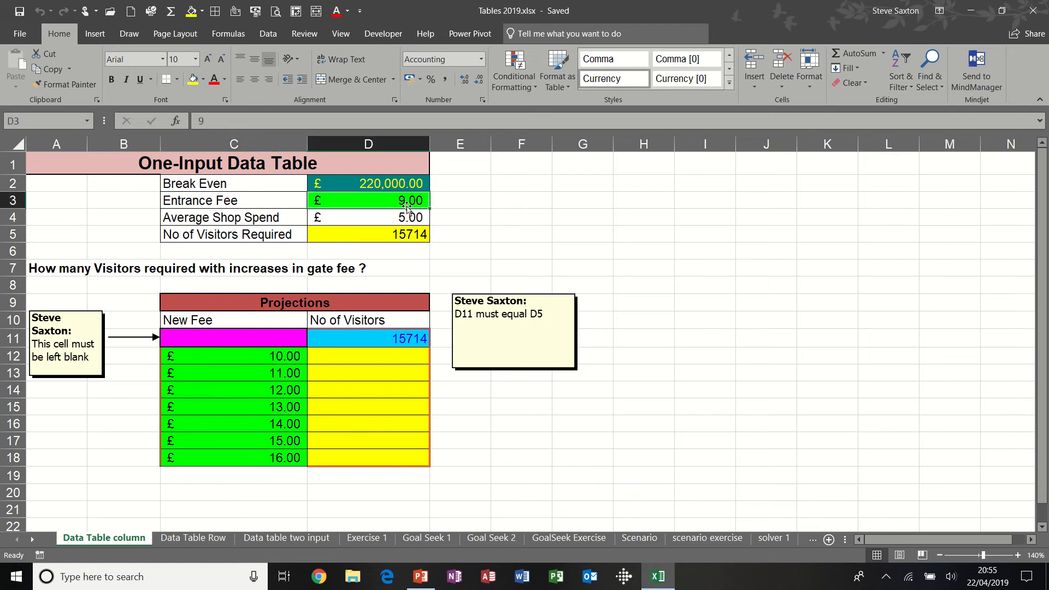
left_click(374, 233)
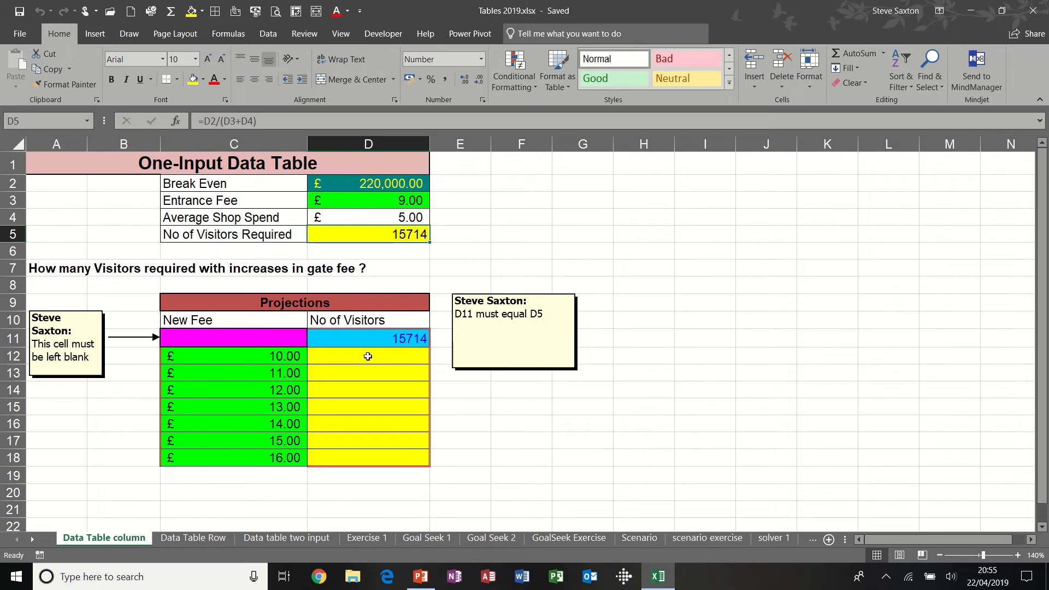
Check the corner cell C11 and the reference in D11 against the No of Visitors Required formula in D5.
left_click(260, 339)
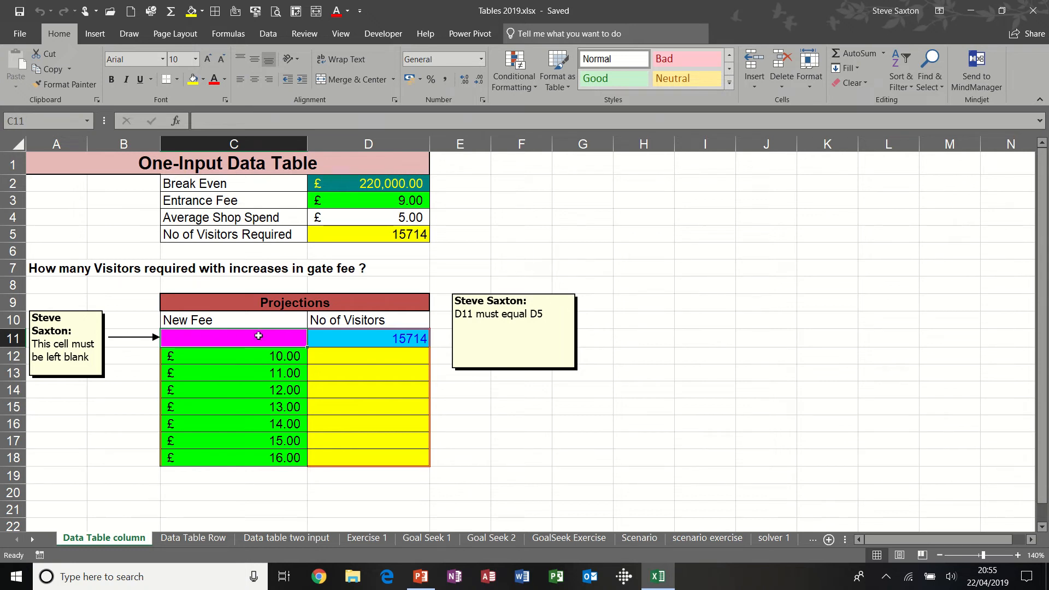
left_click(359, 337)
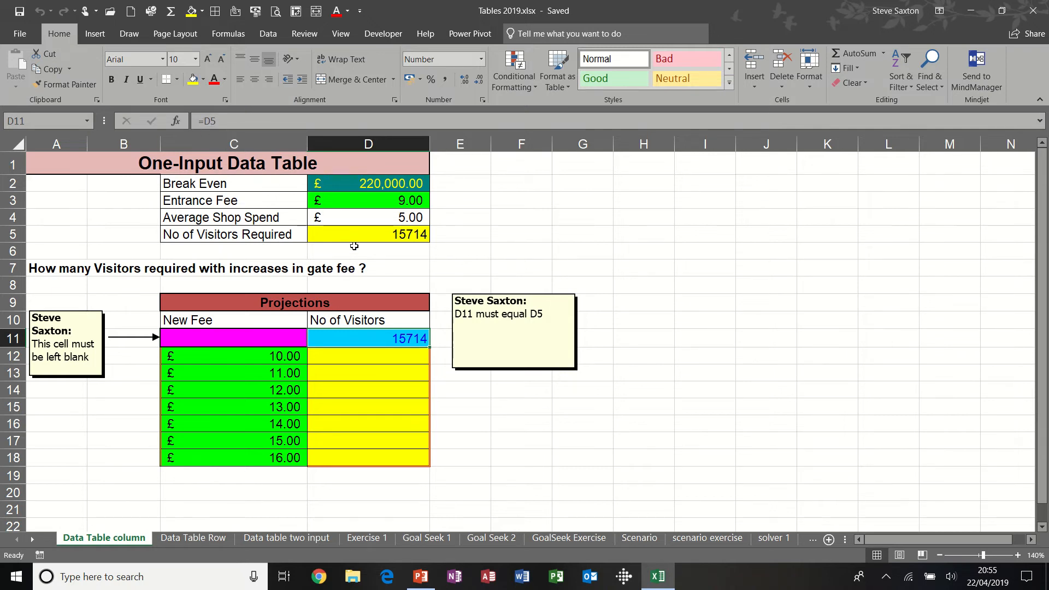
left_click(376, 234)
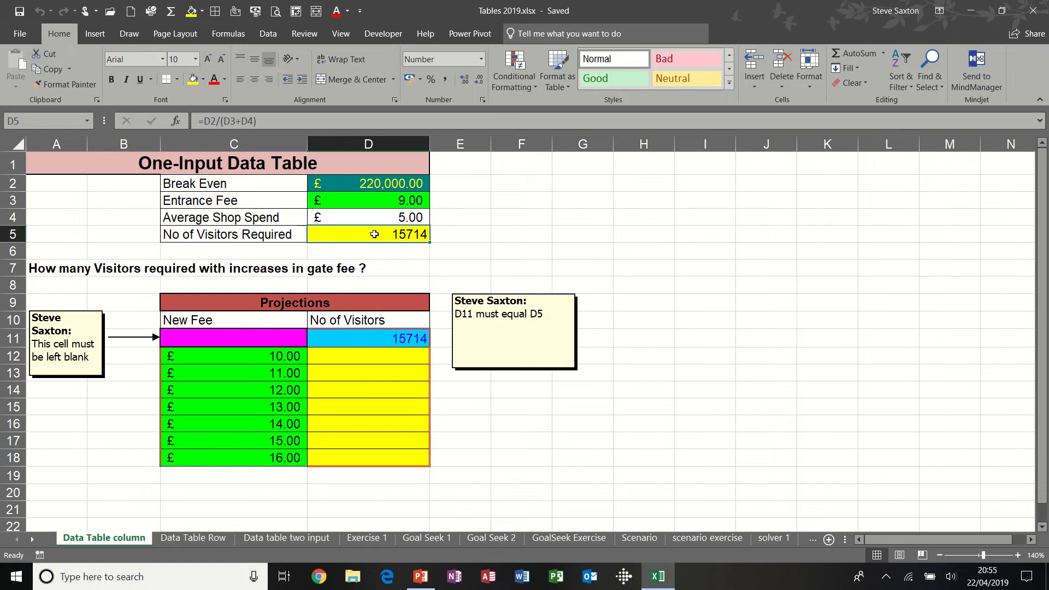
left_click(376, 339)
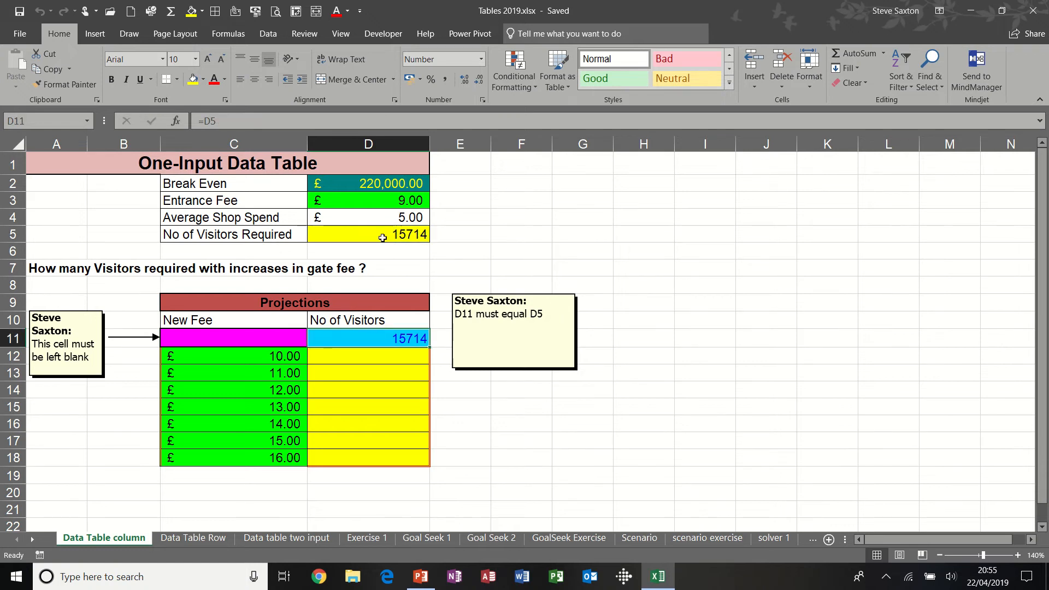
Create a one-input what-if data table over C11:D18 with the Entrance Fee cell $D$3 as the column input cell.
left_click_drag(266, 334, 358, 451)
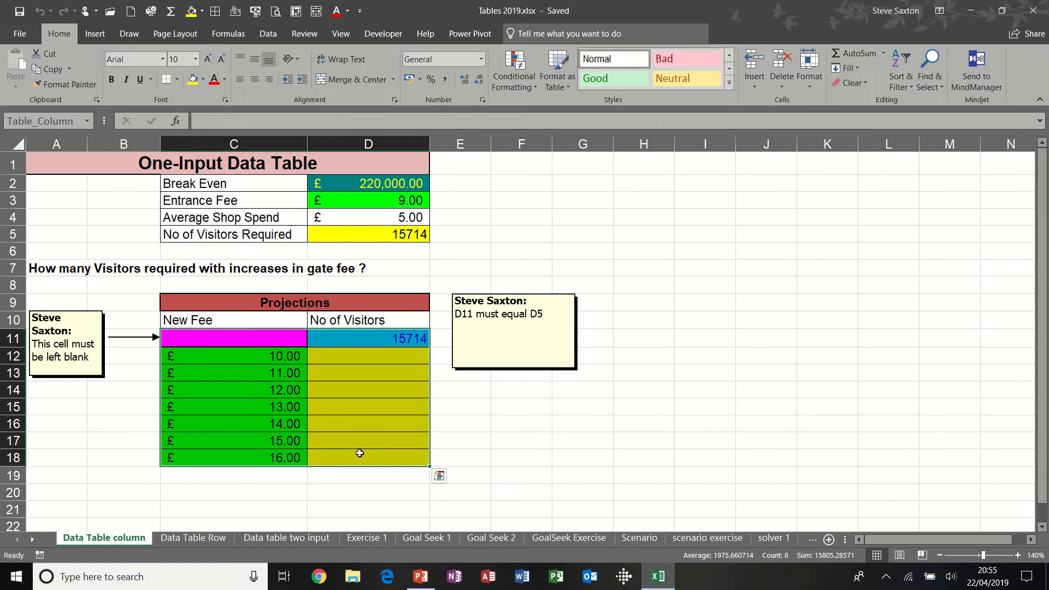
left_click(268, 34)
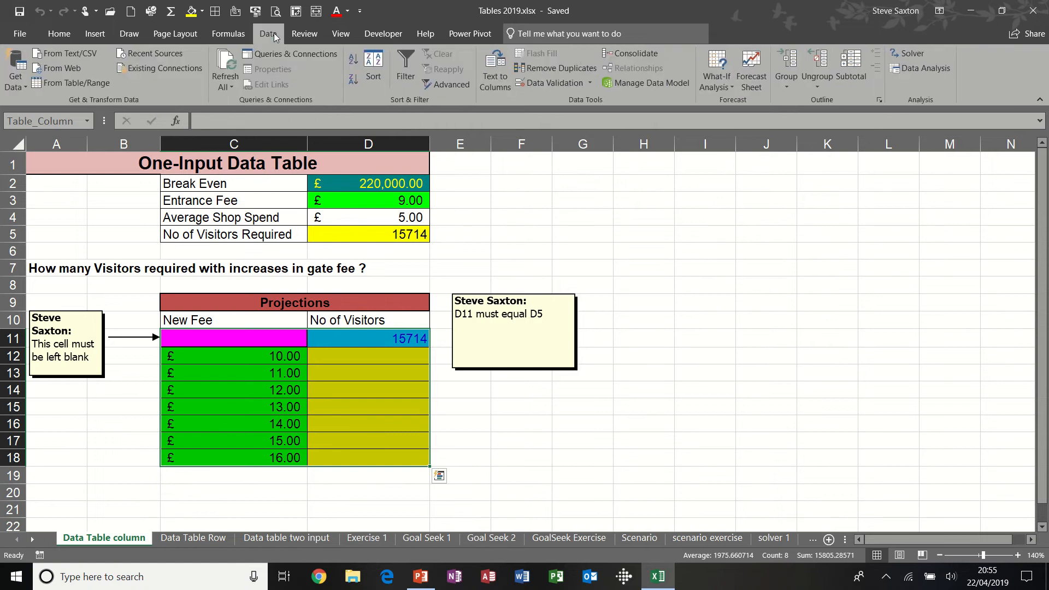
left_click(729, 87)
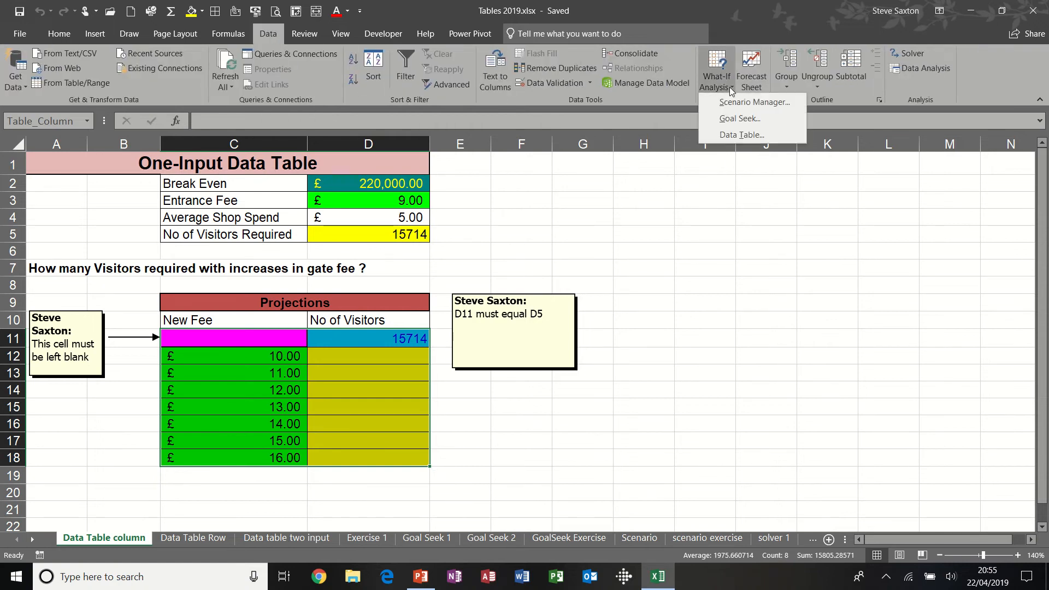
left_click(739, 134)
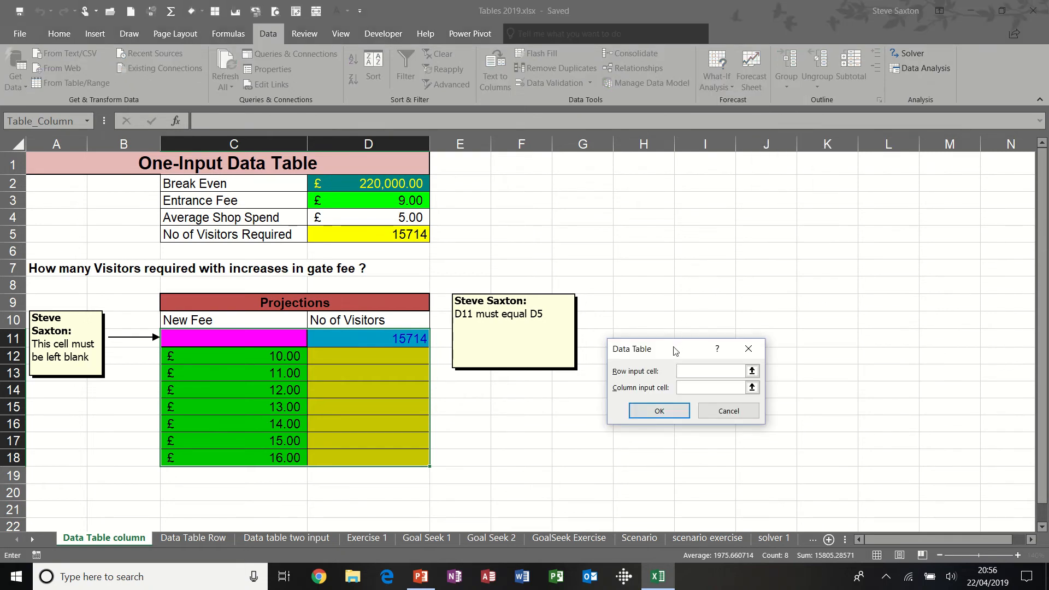
left_click_drag(676, 351, 631, 179)
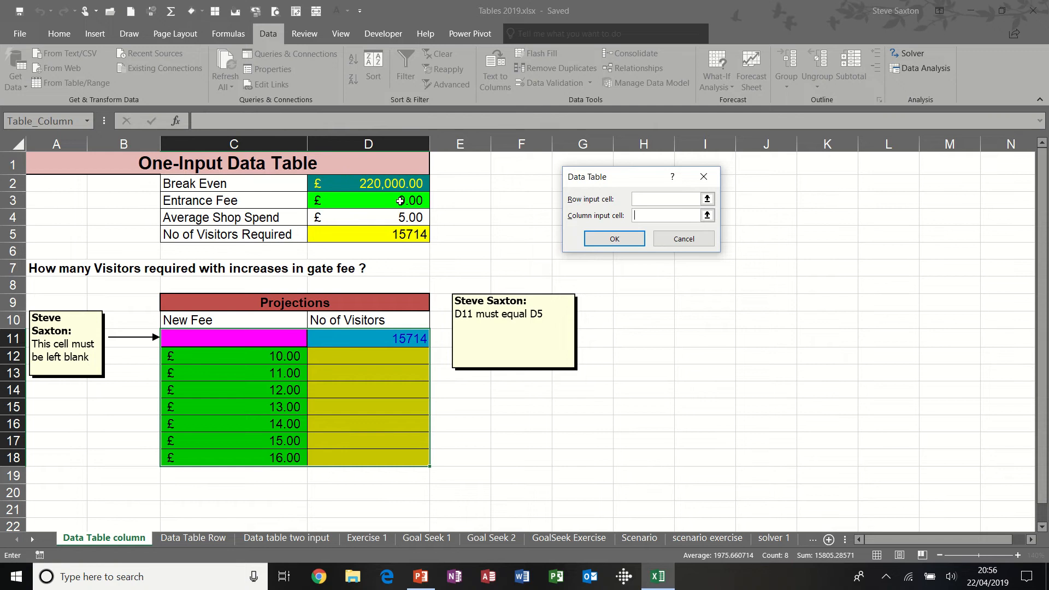
left_click(400, 200)
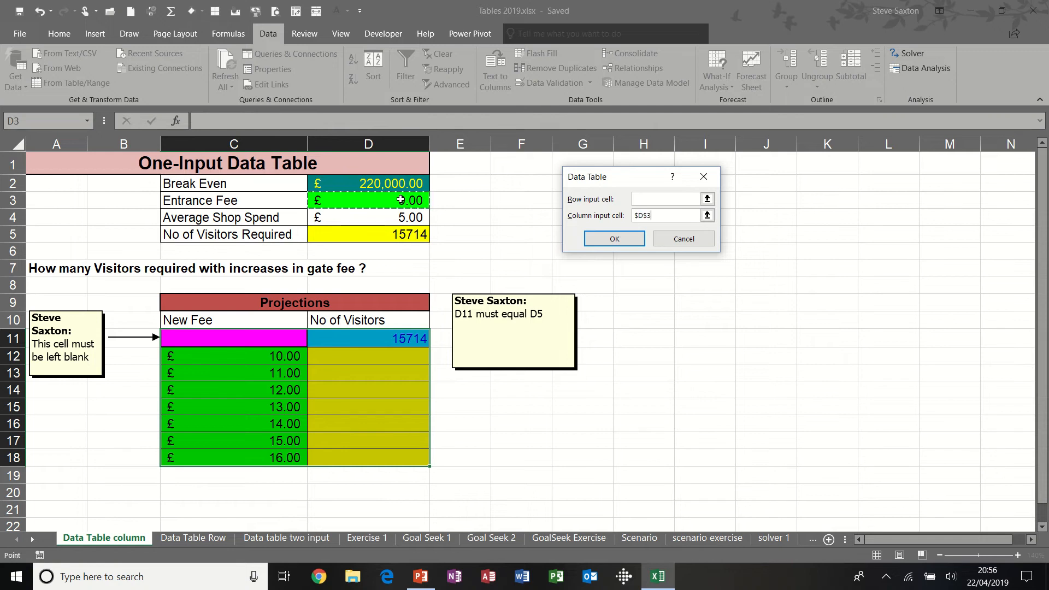
left_click(615, 239)
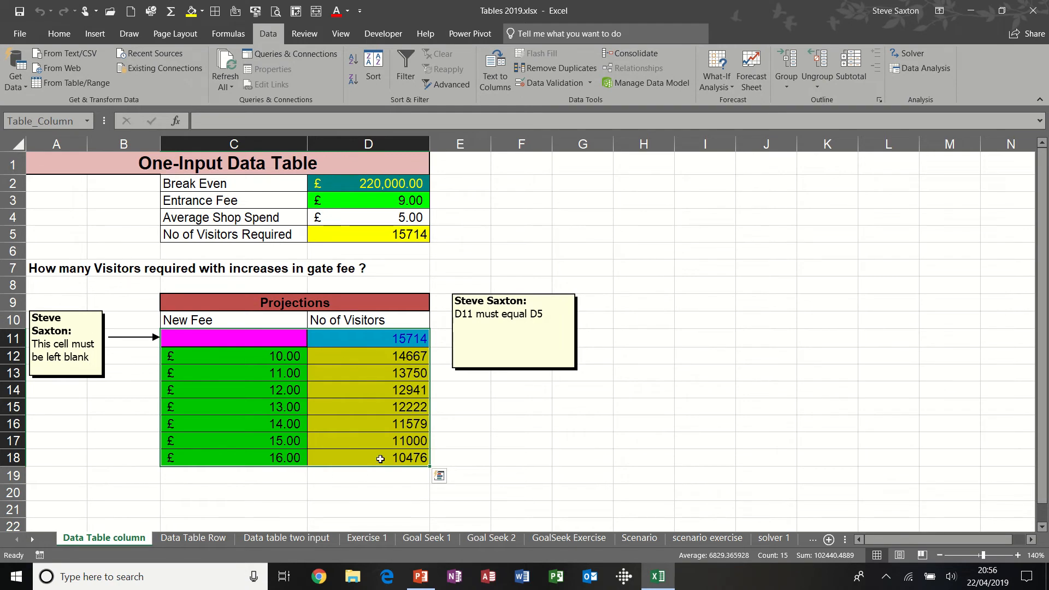
Check the table formula in D18 and set the first New Fee in C12 to 20.
left_click(260, 459)
left_click(381, 459)
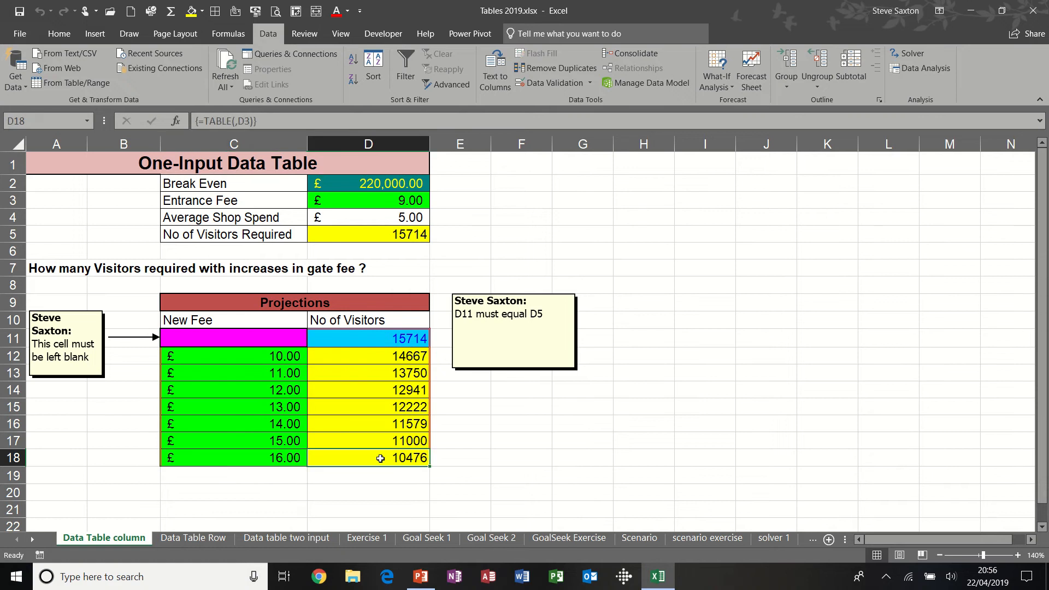
left_click(281, 356)
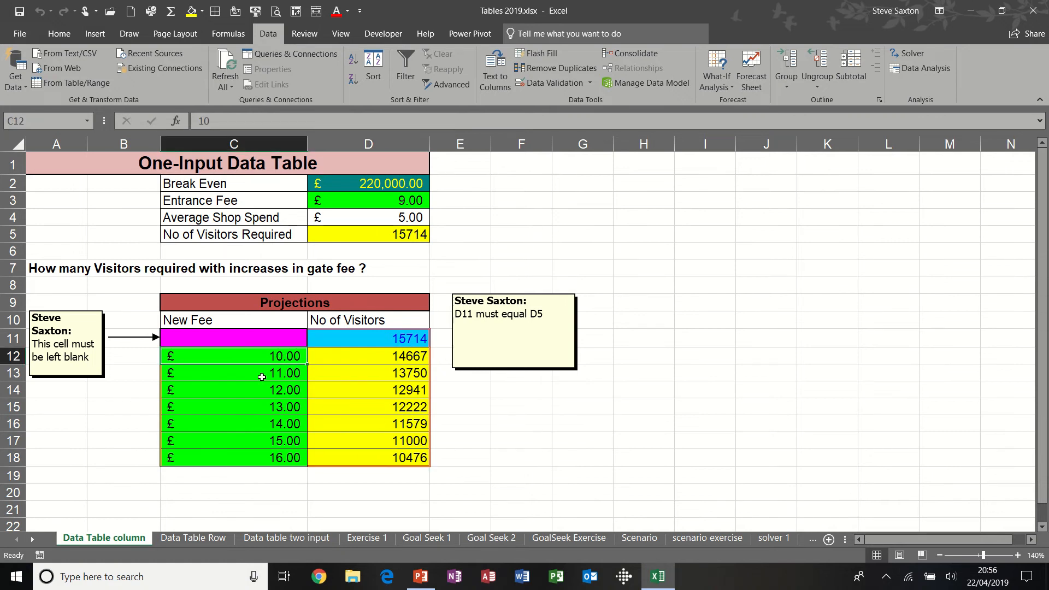
type("20")
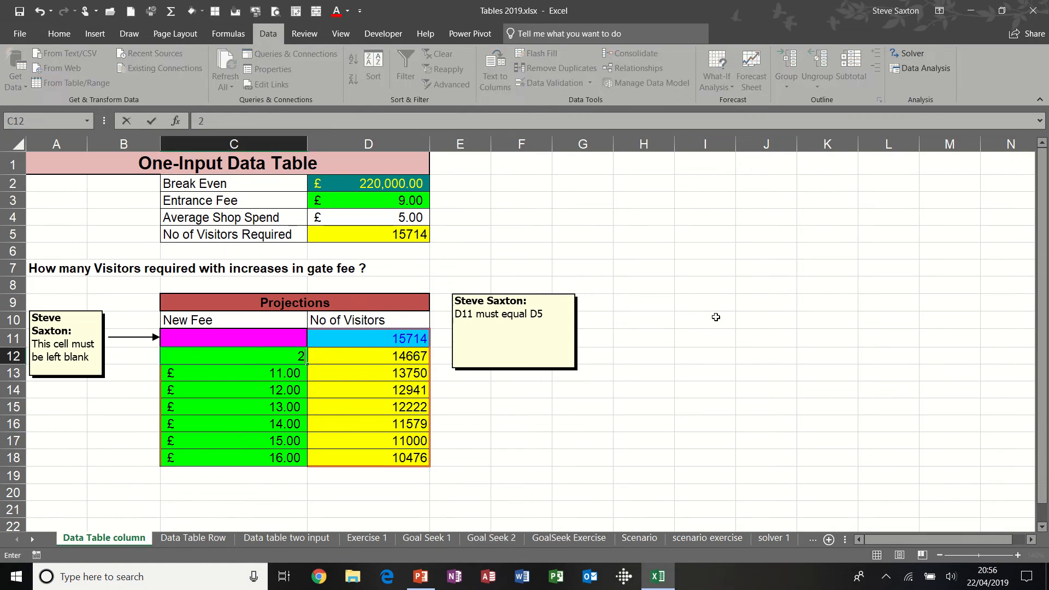
left_click(272, 388)
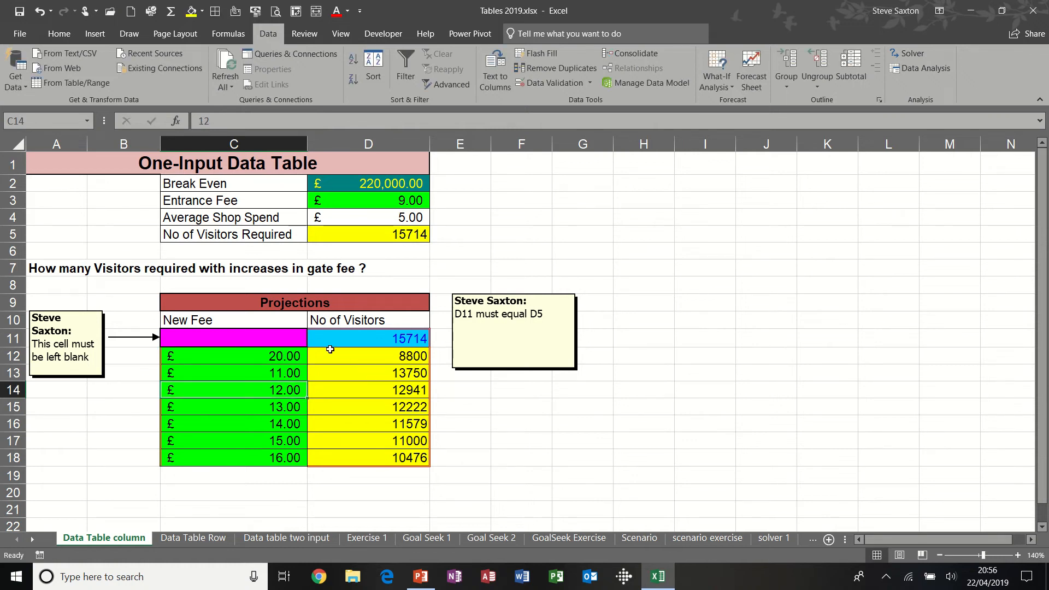
On the Data Table Row sheet, check the empty corner cell D4 and the formula in D5 that references the visitors required.
left_click(192, 537)
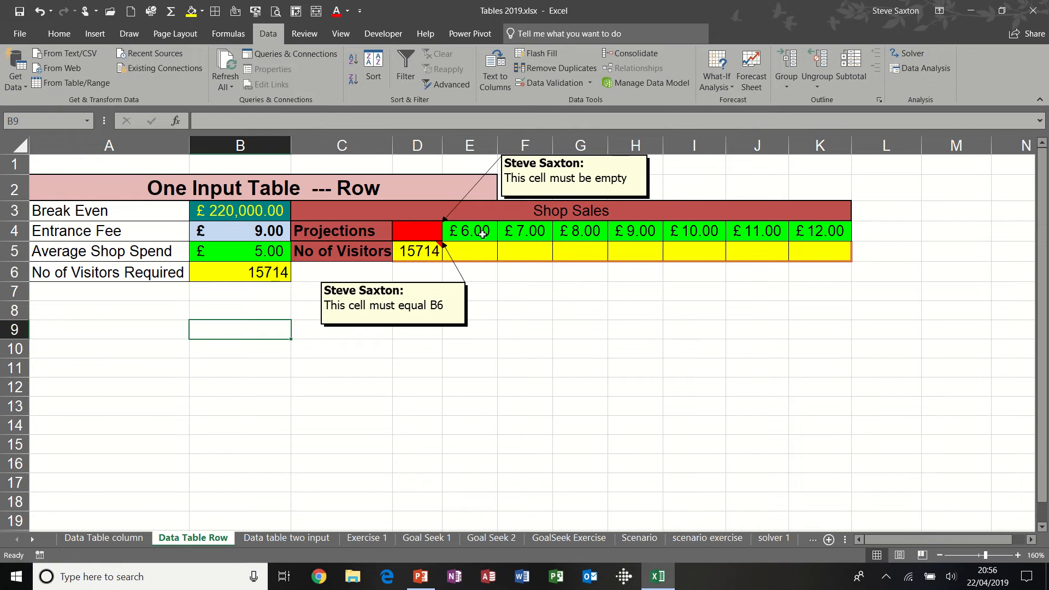
left_click(417, 234)
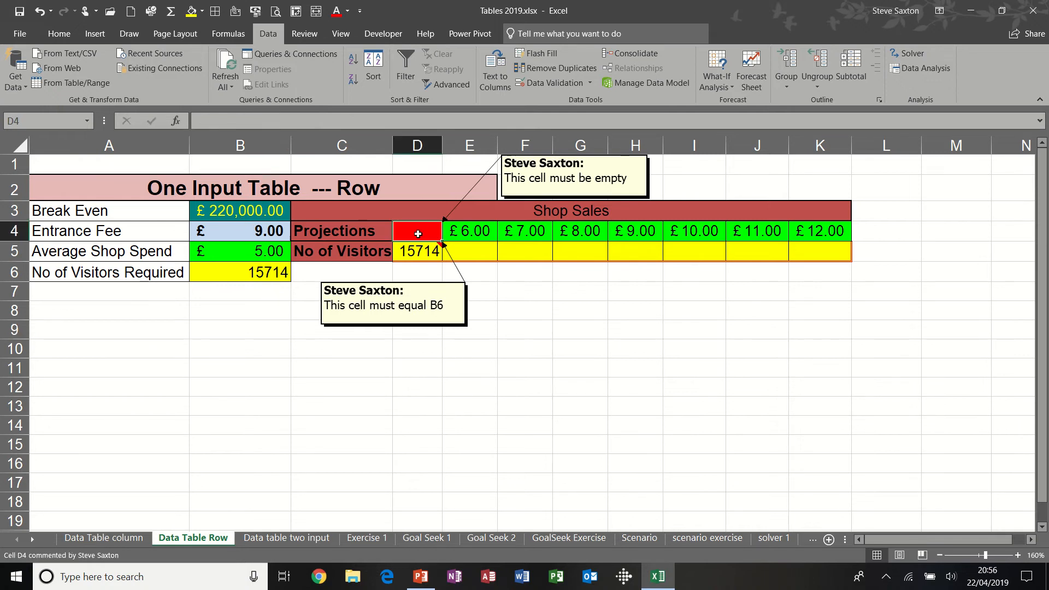
left_click(418, 253)
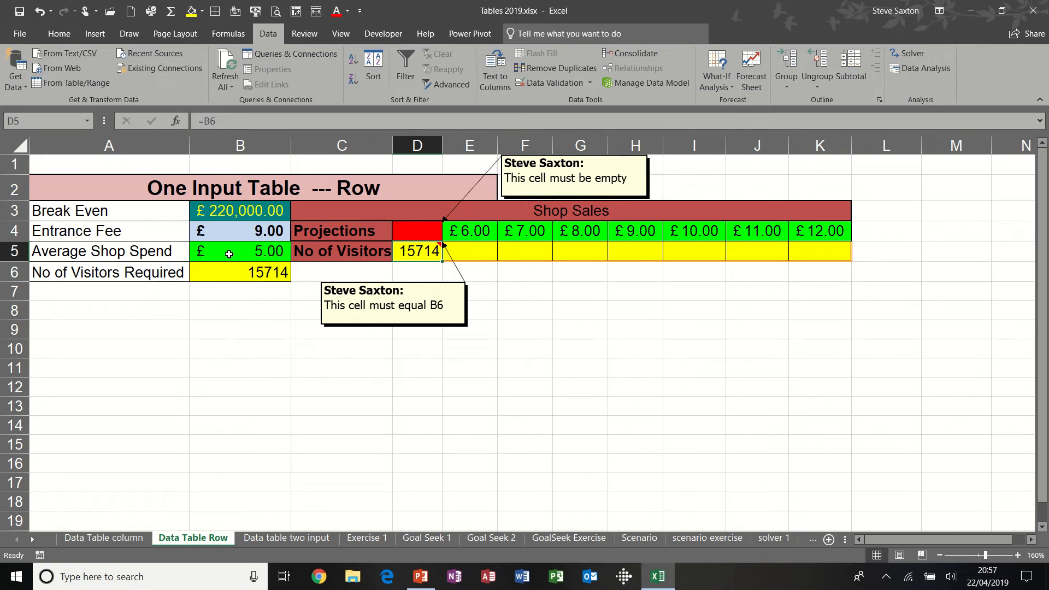
Create a one-input what-if data table over D4:K5 with the Average Shop Spend cell $B$5 as the row input cell.
left_click_drag(426, 230, 801, 246)
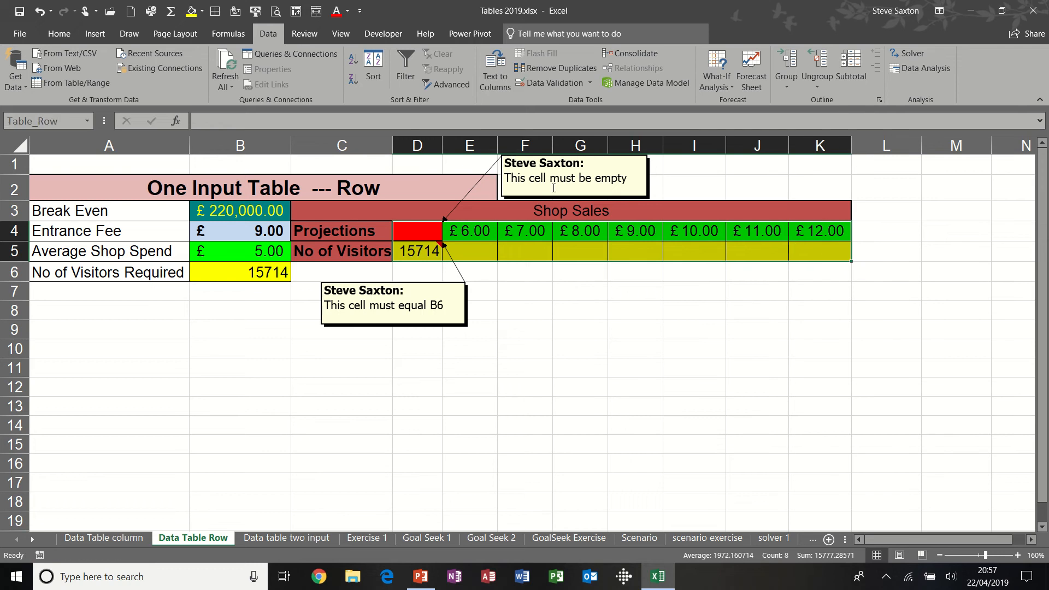
left_click(725, 81)
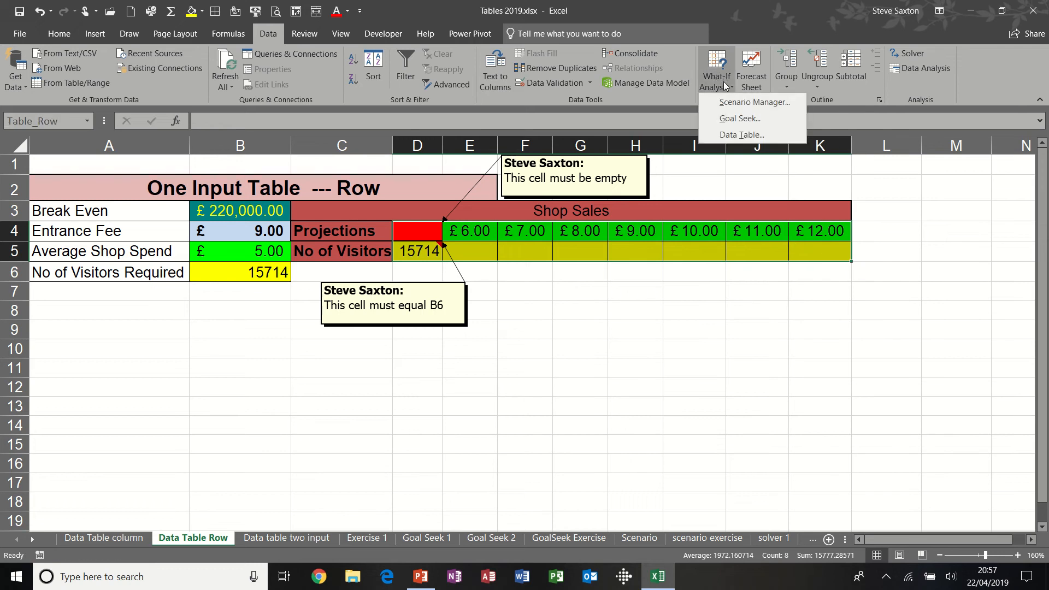
left_click(735, 136)
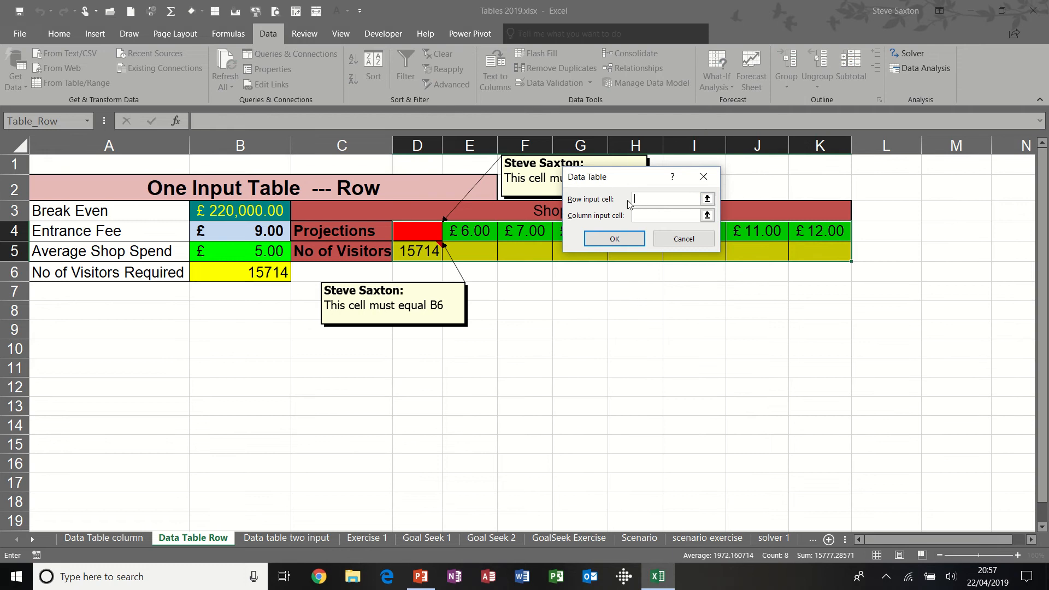
left_click_drag(630, 182, 572, 295)
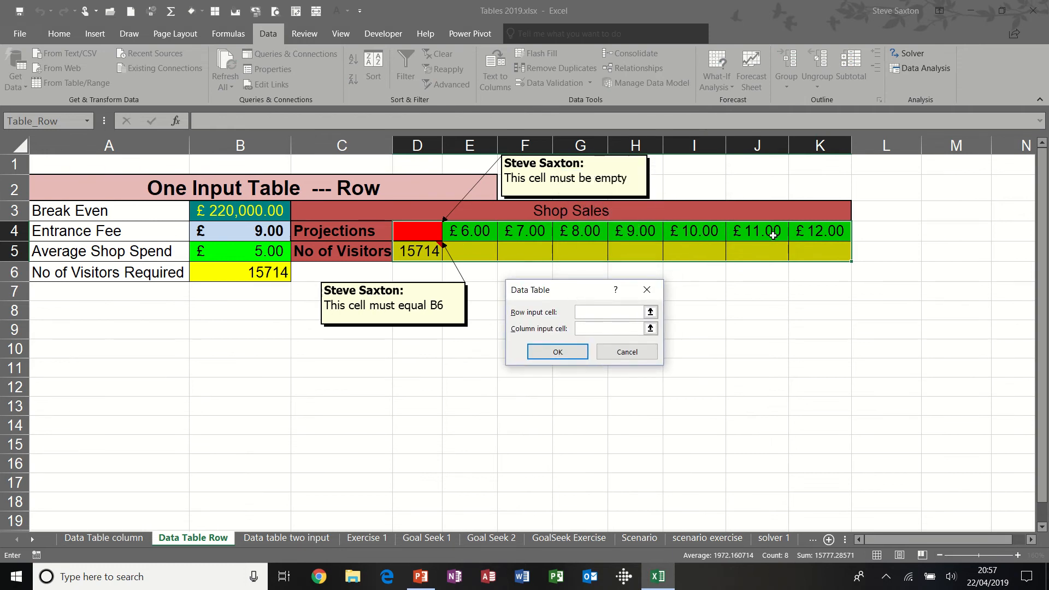
left_click(245, 252)
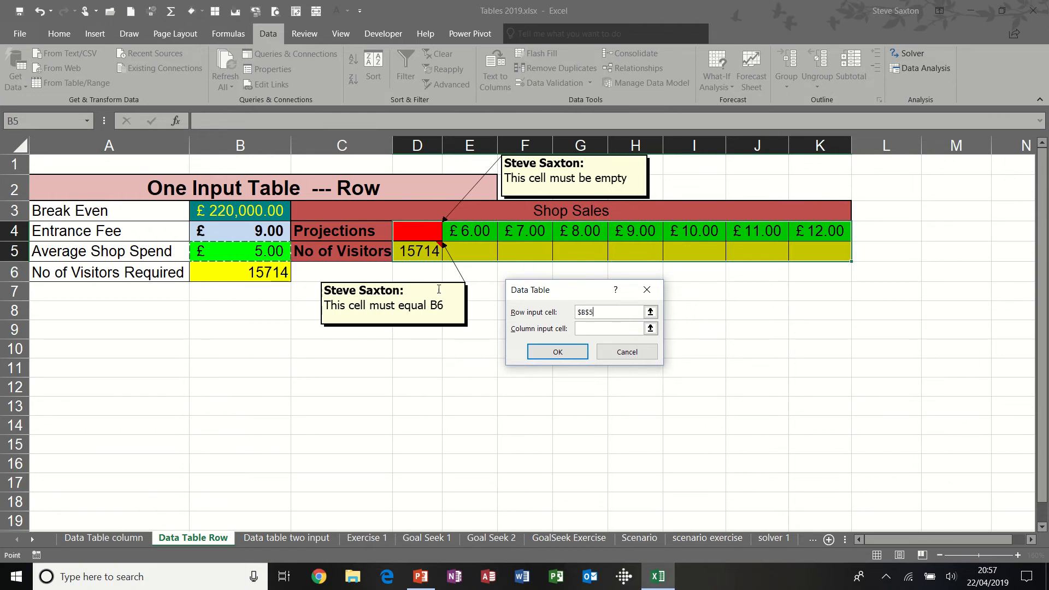
left_click(552, 351)
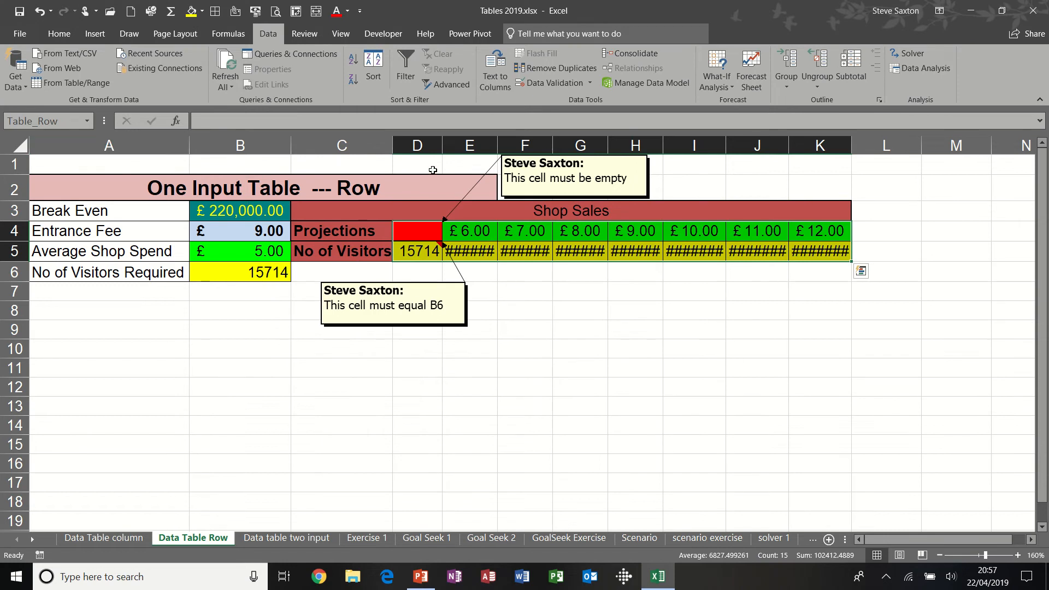
Autofit all columns of the sheet so the results in row 5 fit their cells.
left_click_drag(498, 148, 580, 146)
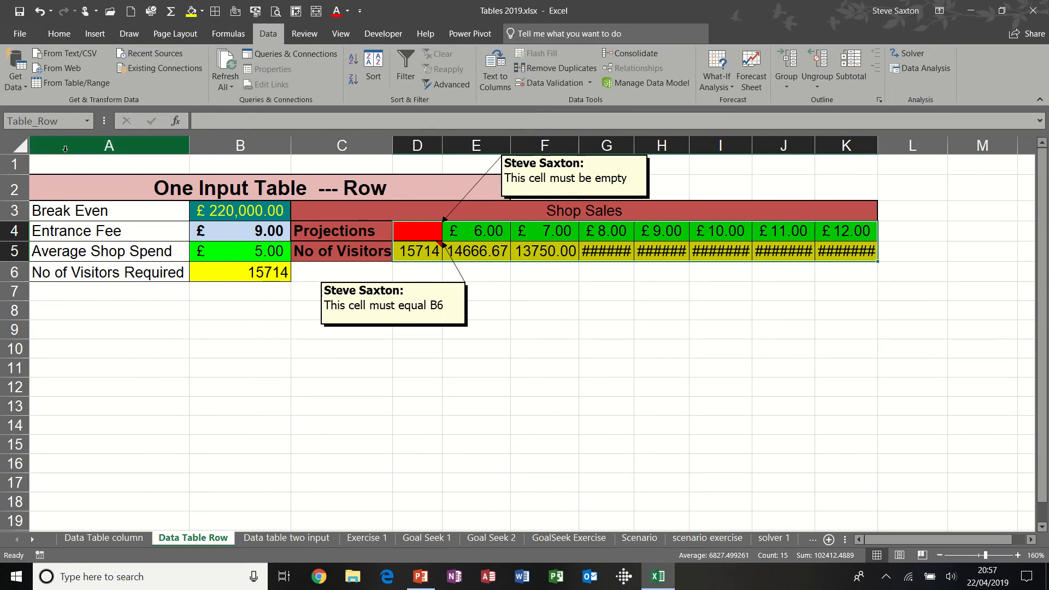
left_click(20, 145)
double_click(195, 149)
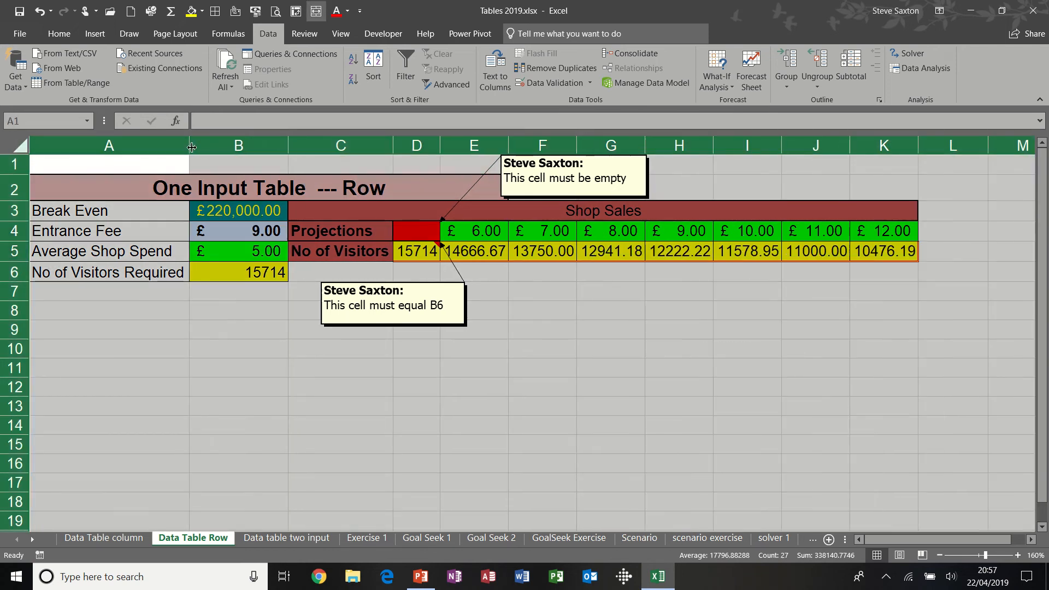
left_click(555, 309)
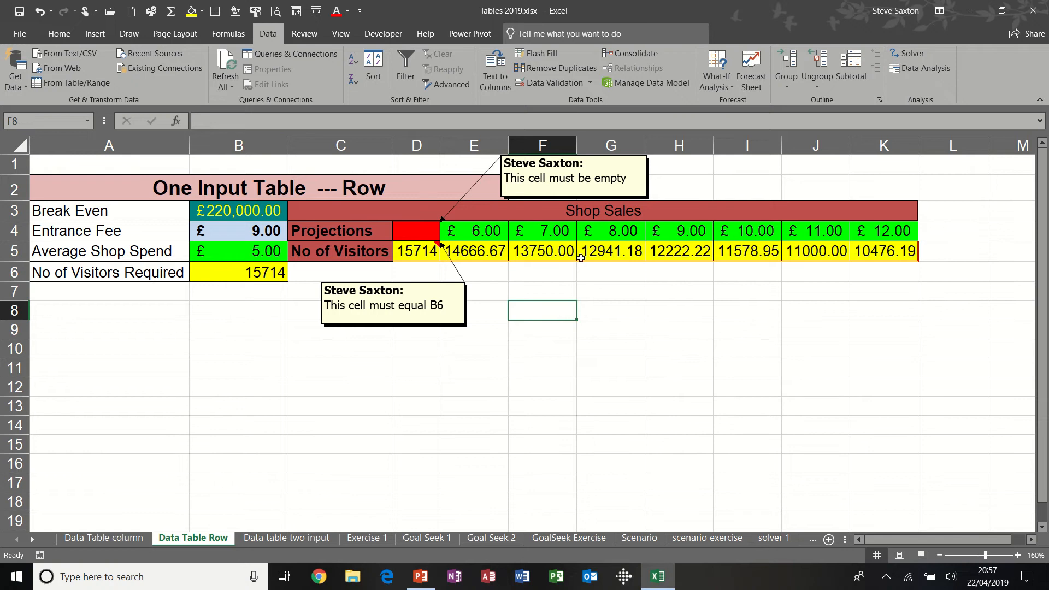
Set the first Shop Sales projection in E4 to 9.
left_click(489, 231)
type("9")
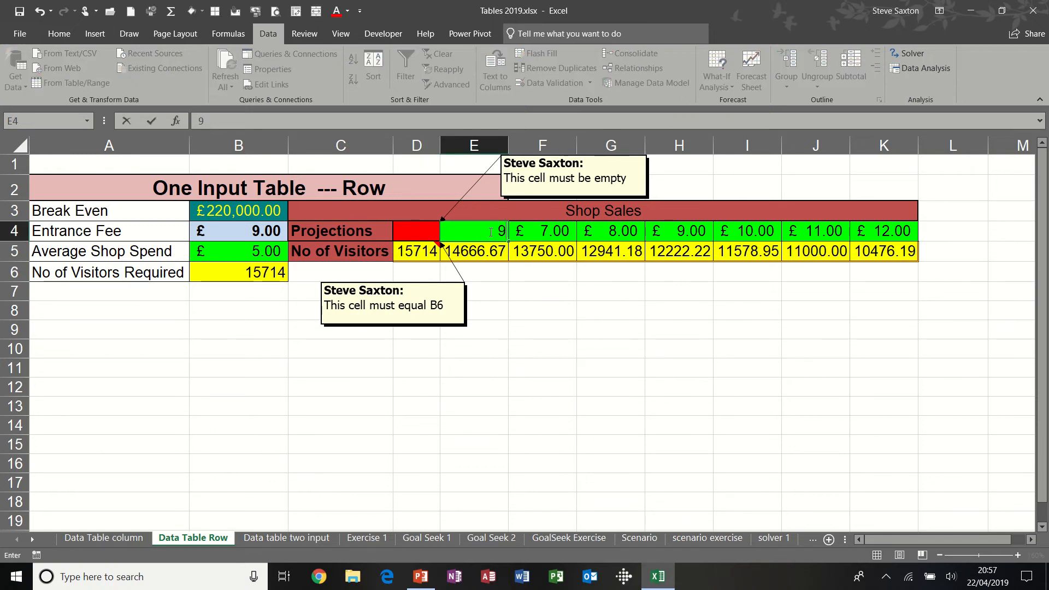
key("Return")
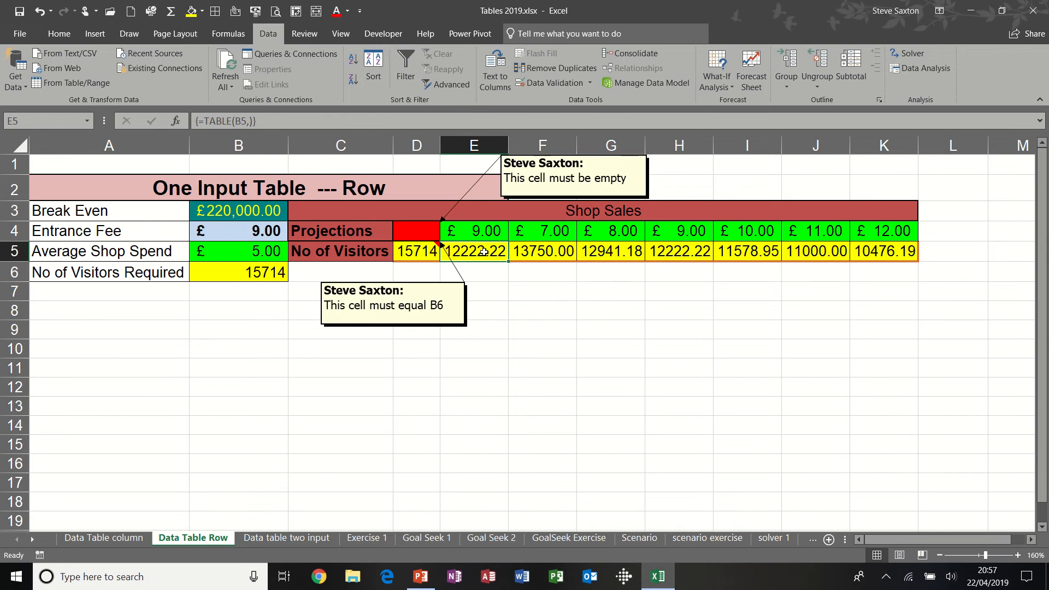
Format the No of Visitors results in E5:K5 to show no decimal places.
left_click_drag(482, 251, 869, 256)
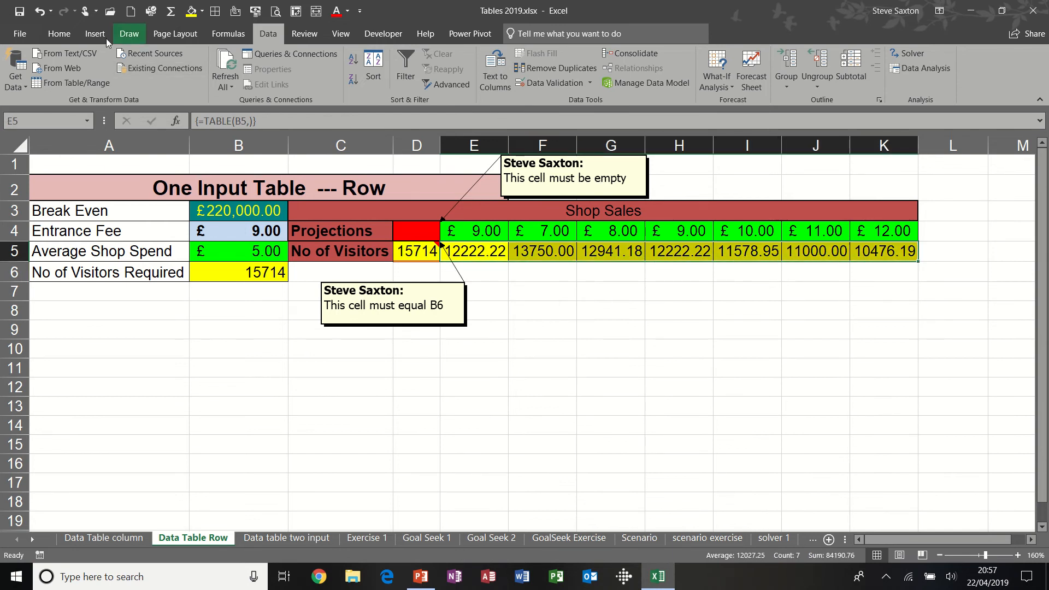
left_click(57, 34)
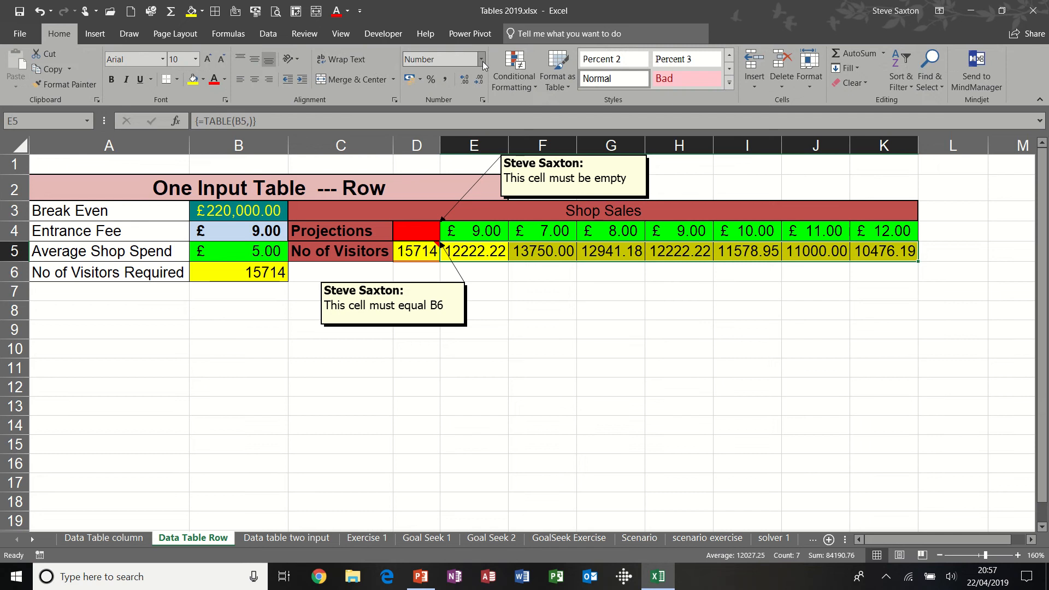
left_click(463, 80)
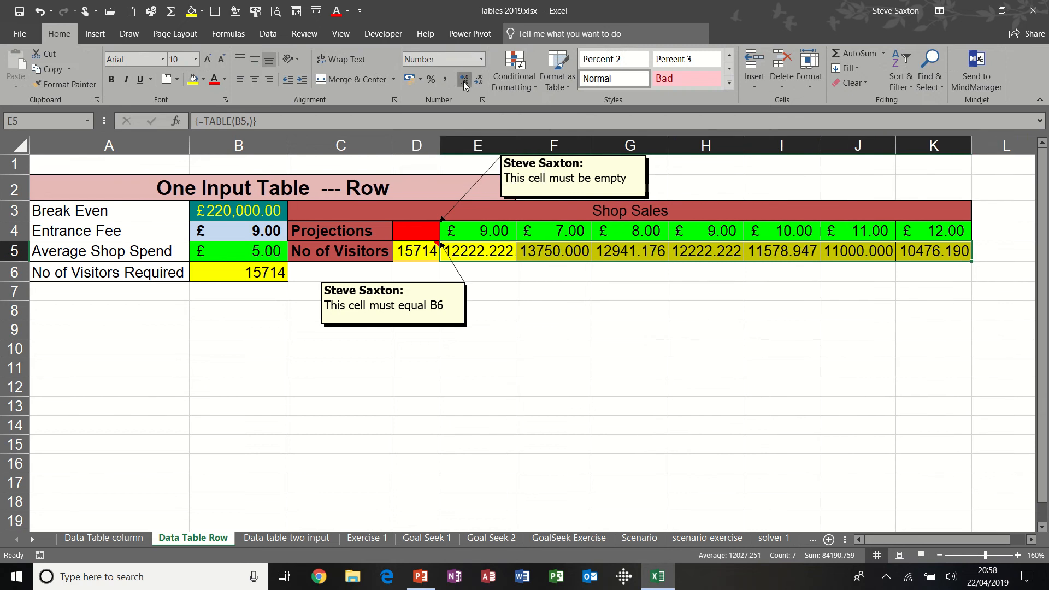
left_click(463, 81)
left_click(477, 82)
left_click(477, 82)
left_click(477, 82)
left_click(477, 82)
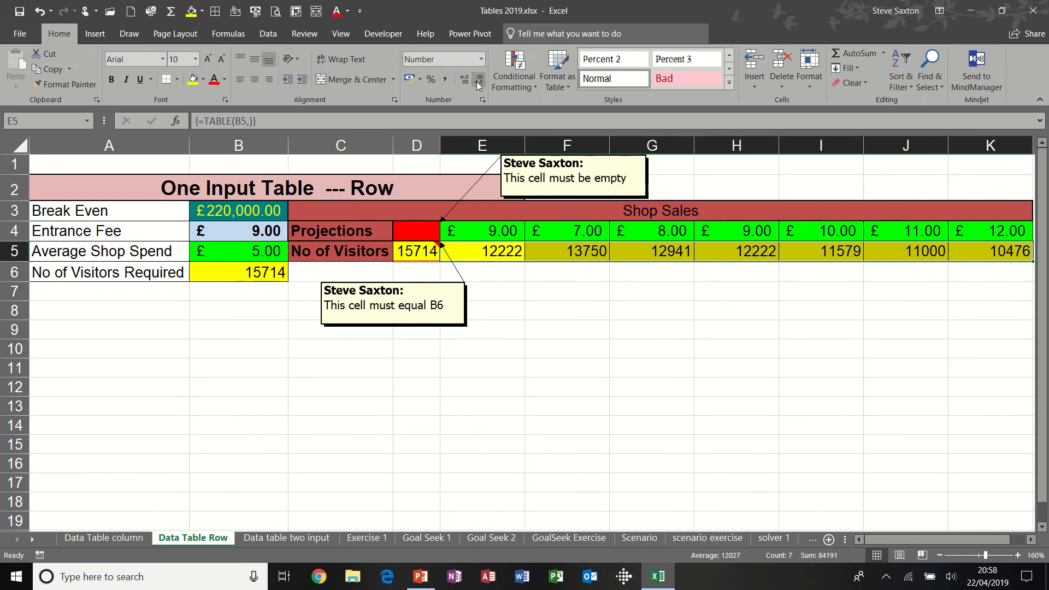
left_click(575, 349)
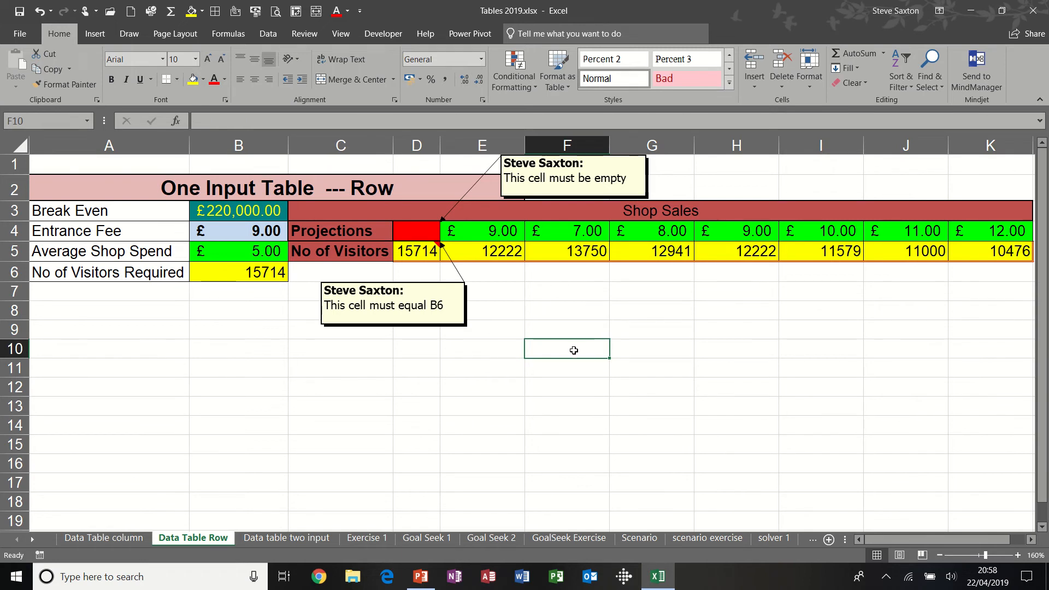
On the Data table two input sheet, create a what-if data table over C5:G12 with row input cell $B$4 and column input cell $B$3.
left_click(284, 538)
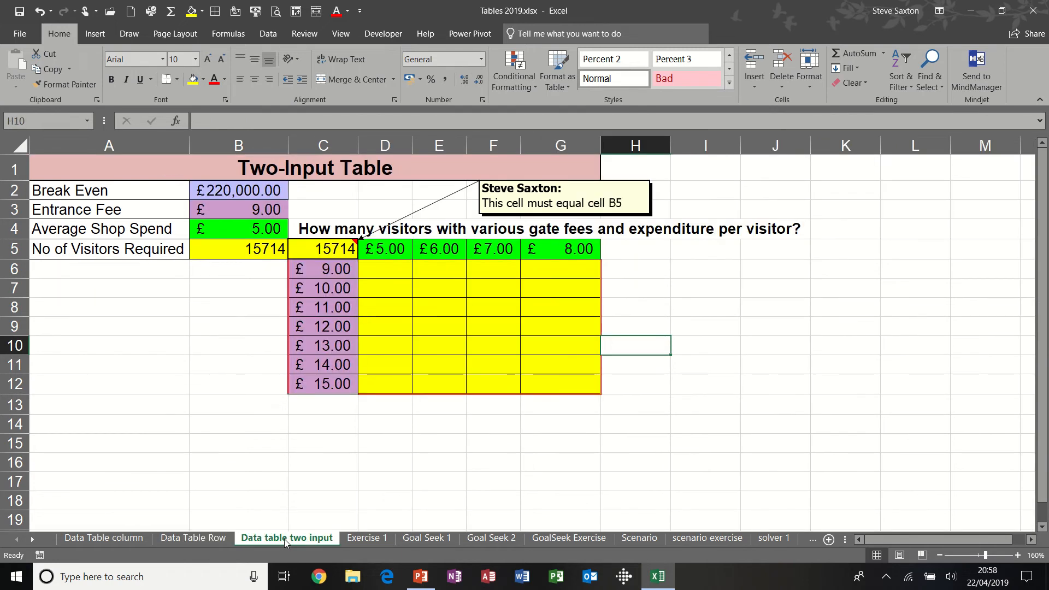
left_click(337, 249)
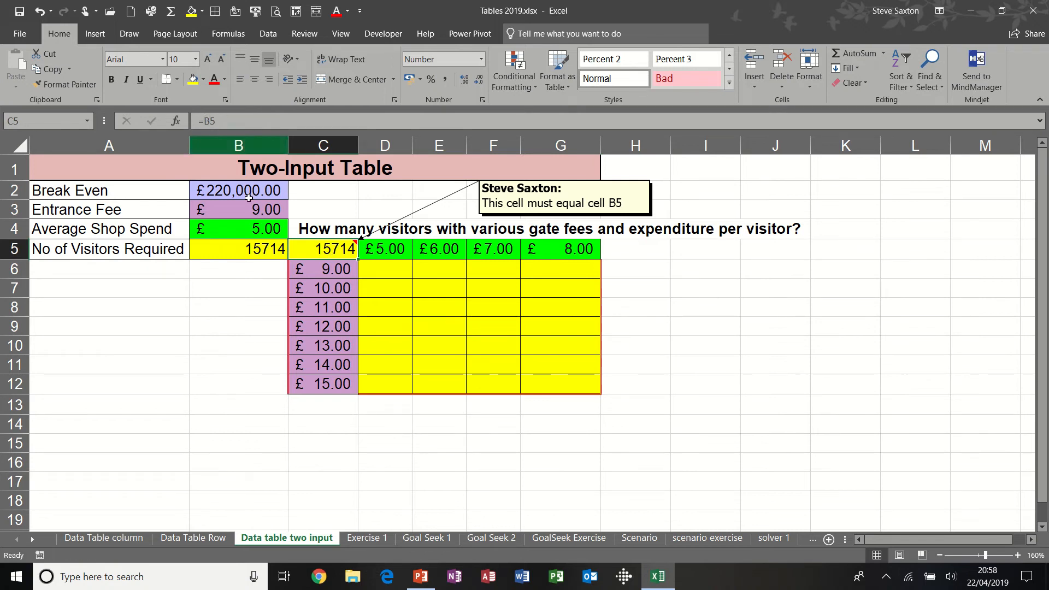
left_click_drag(253, 249, 549, 379)
left_click(420, 303)
left_click(357, 256)
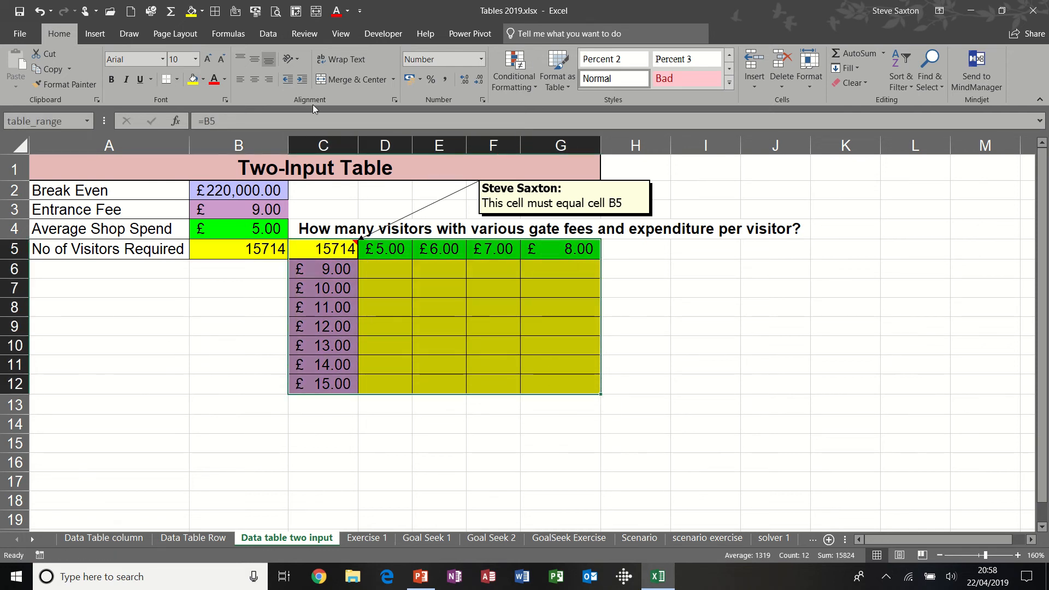
left_click(266, 41)
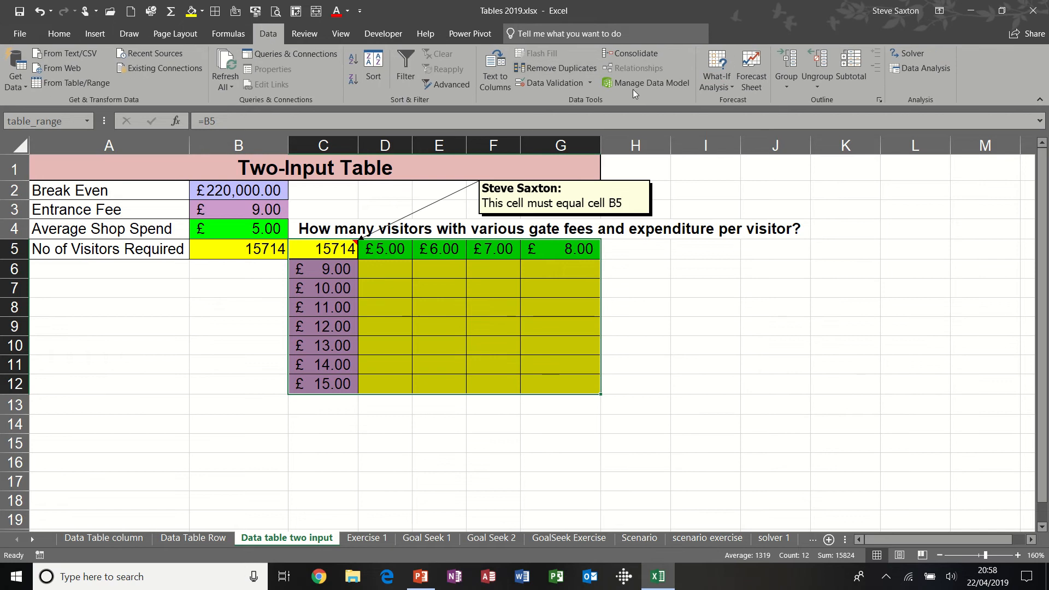
left_click(730, 85)
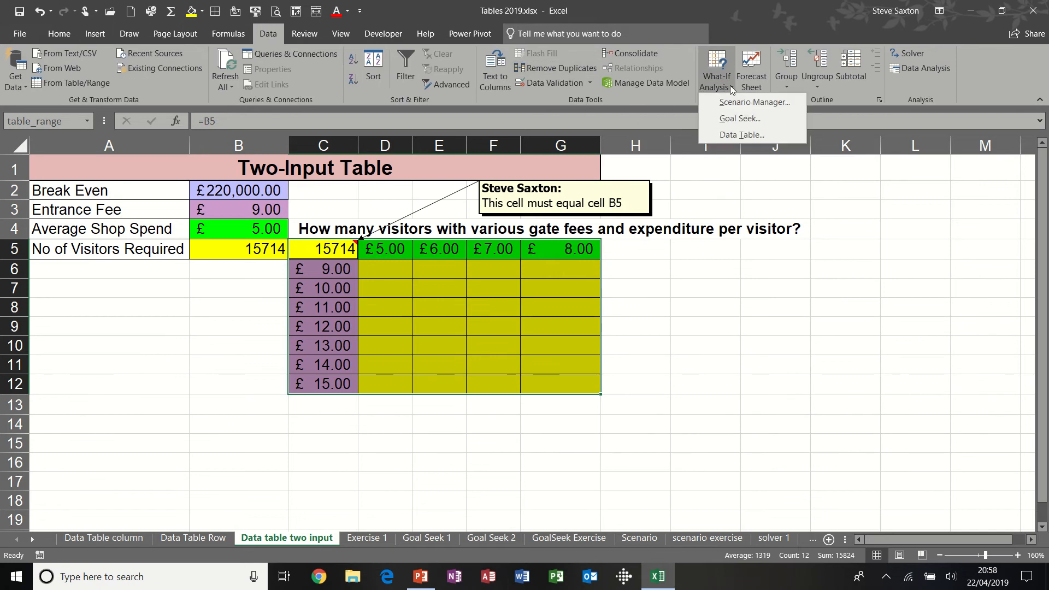
left_click(759, 136)
left_click_drag(582, 295, 543, 296)
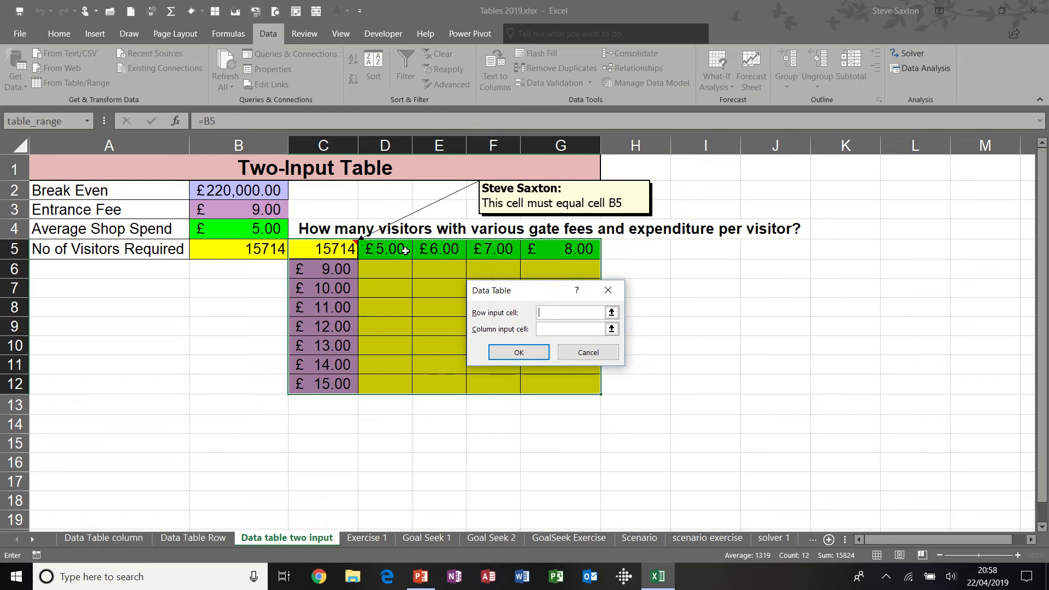
left_click(249, 228)
left_click(548, 327)
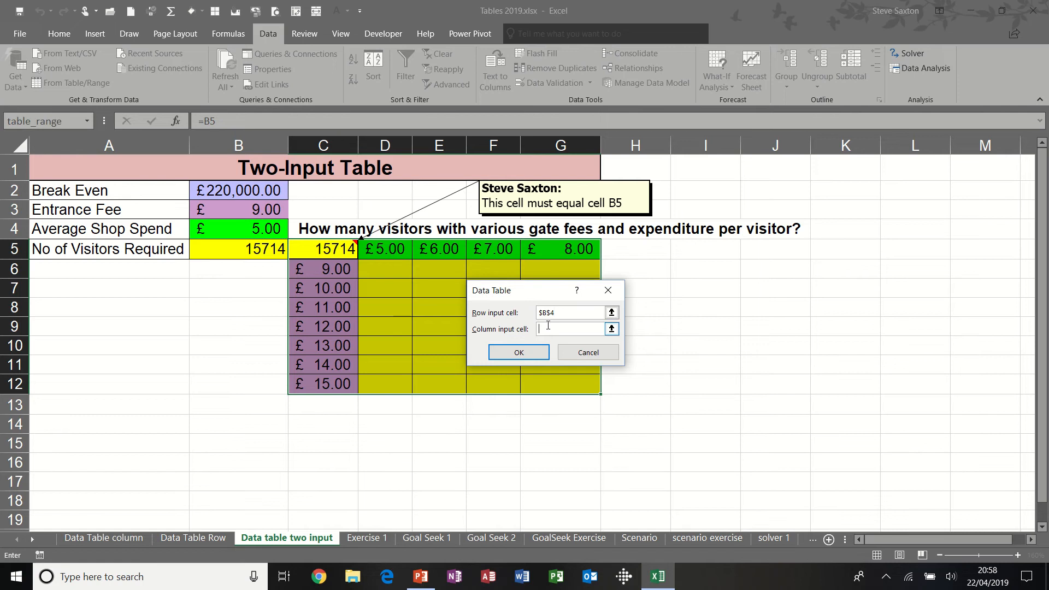
left_click(256, 208)
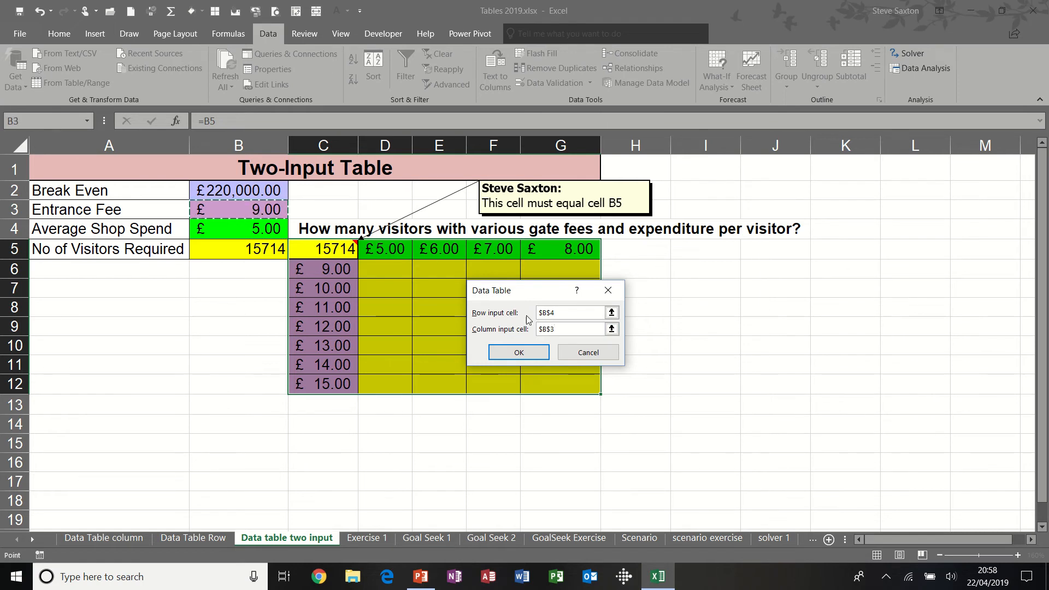
left_click(519, 354)
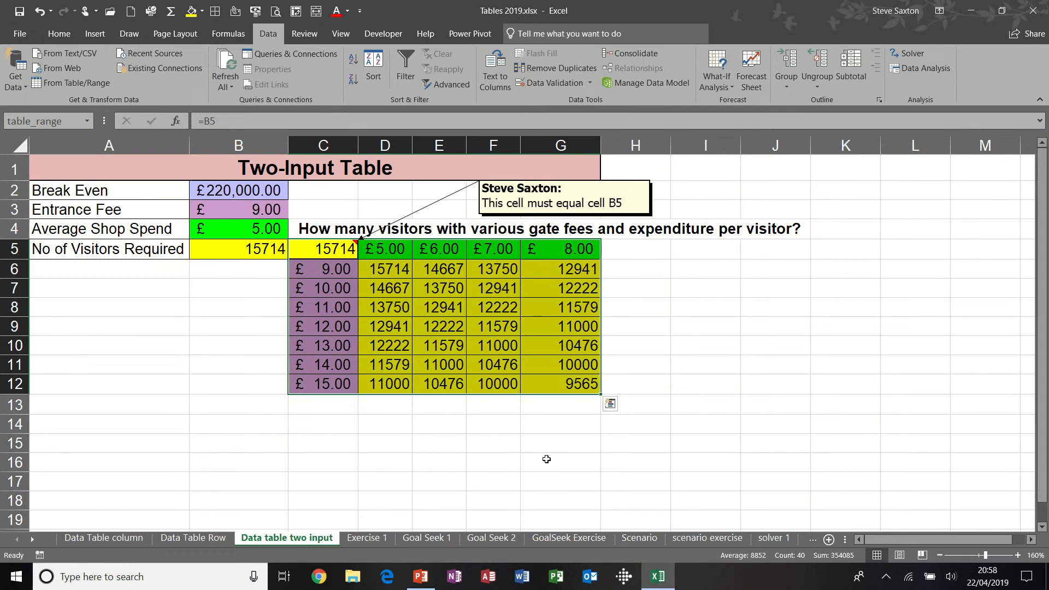
On the Exercise 1 sheet, check the income, course cost and training material inputs in D1:D3 and the Students Required formula in D4.
left_click(378, 538)
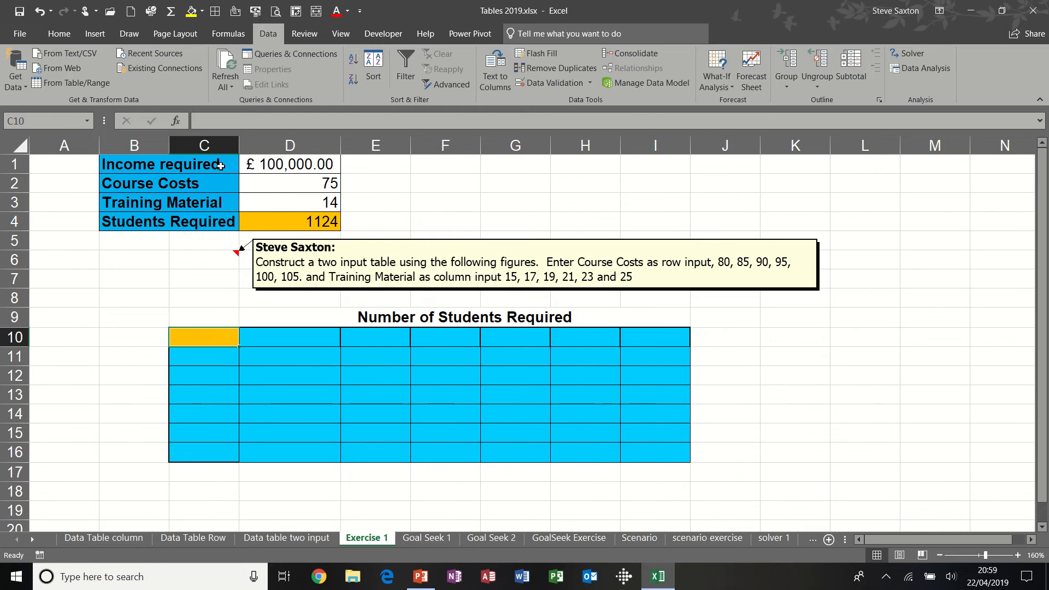
left_click(296, 164)
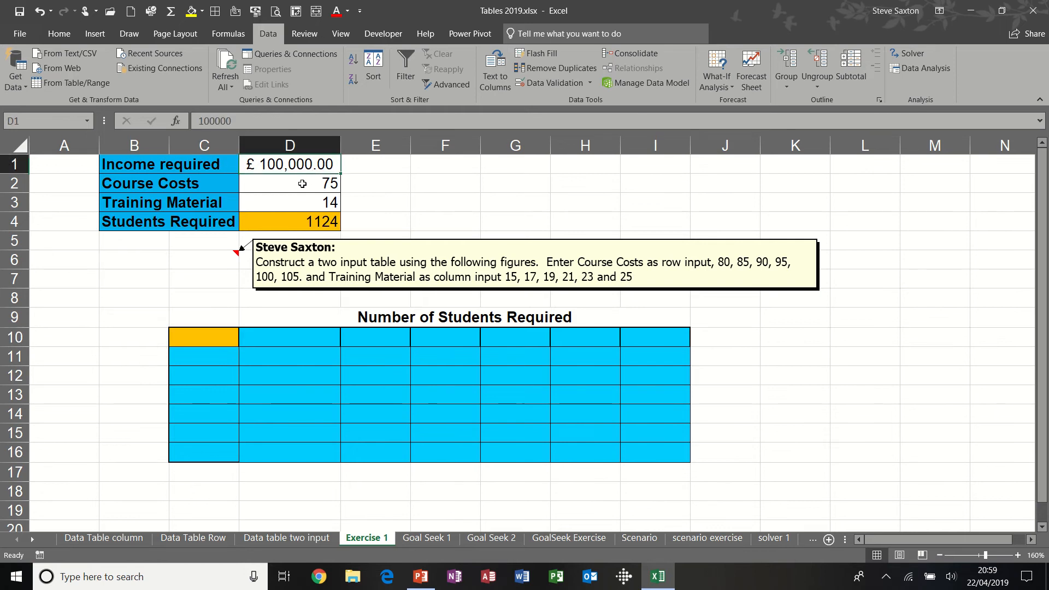
left_click(302, 184)
left_click(303, 201)
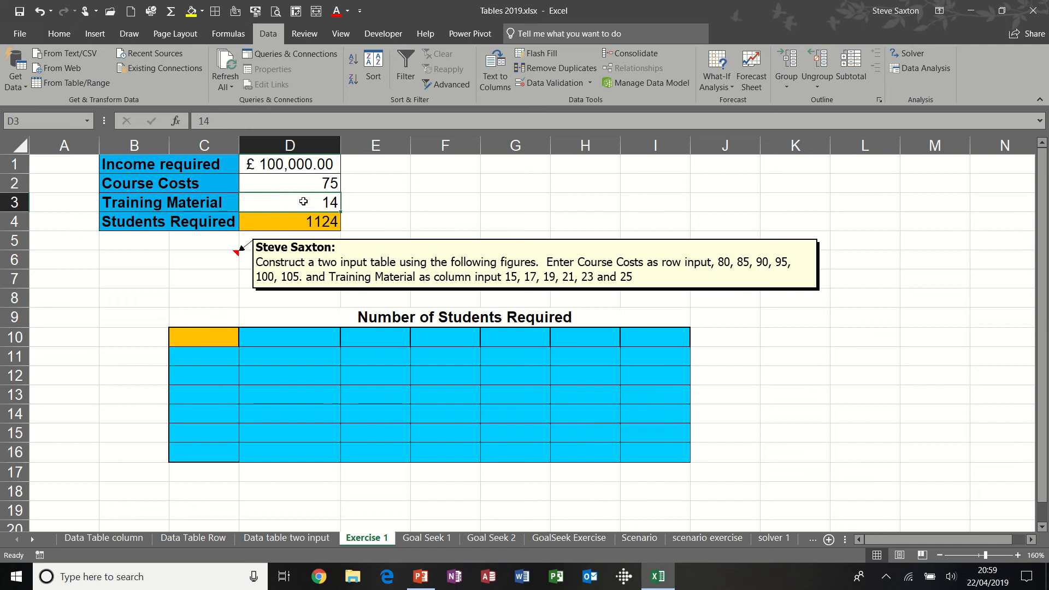
left_click(311, 221)
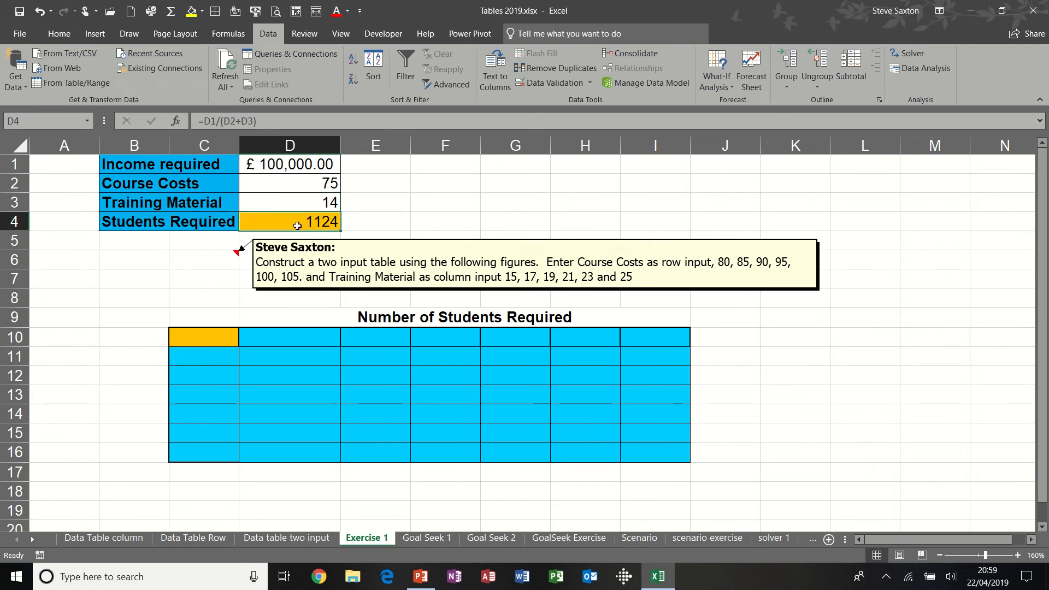
Link the table's corner cell C10 to the Students Required result with the formula =D4.
left_click(213, 336)
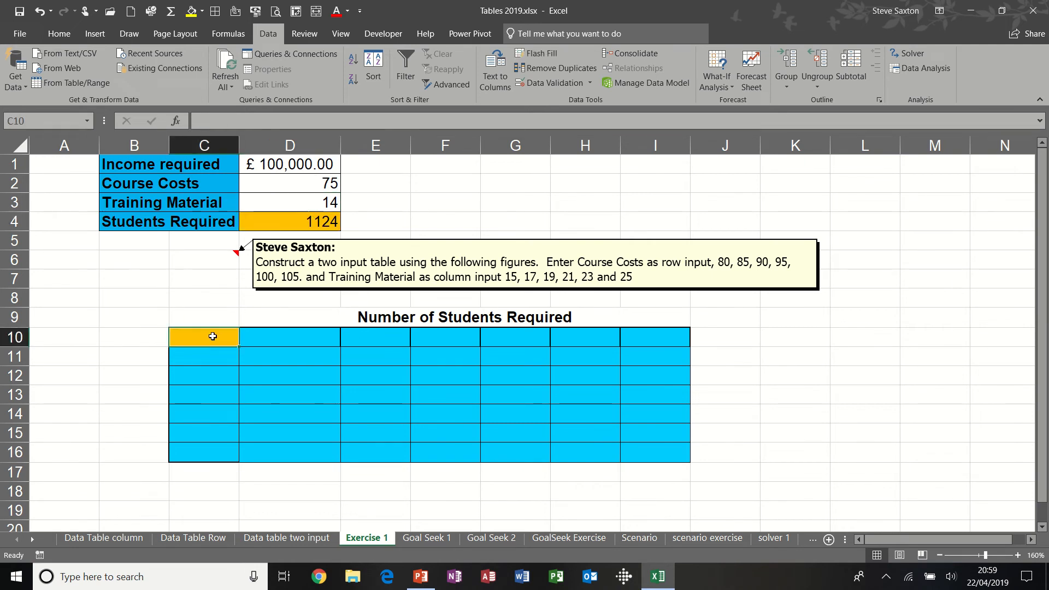
type("=")
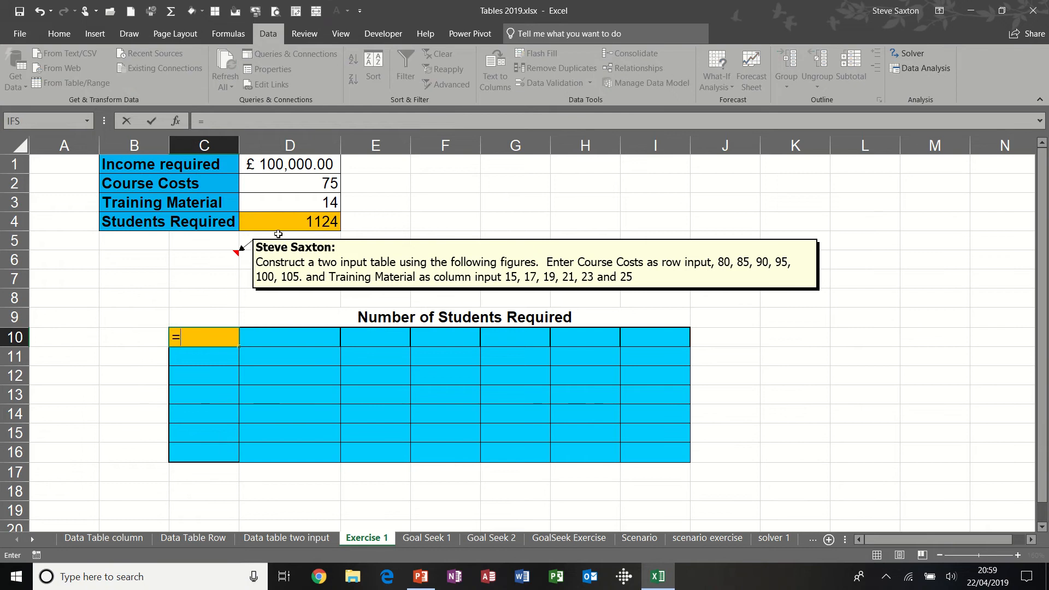
left_click(293, 214)
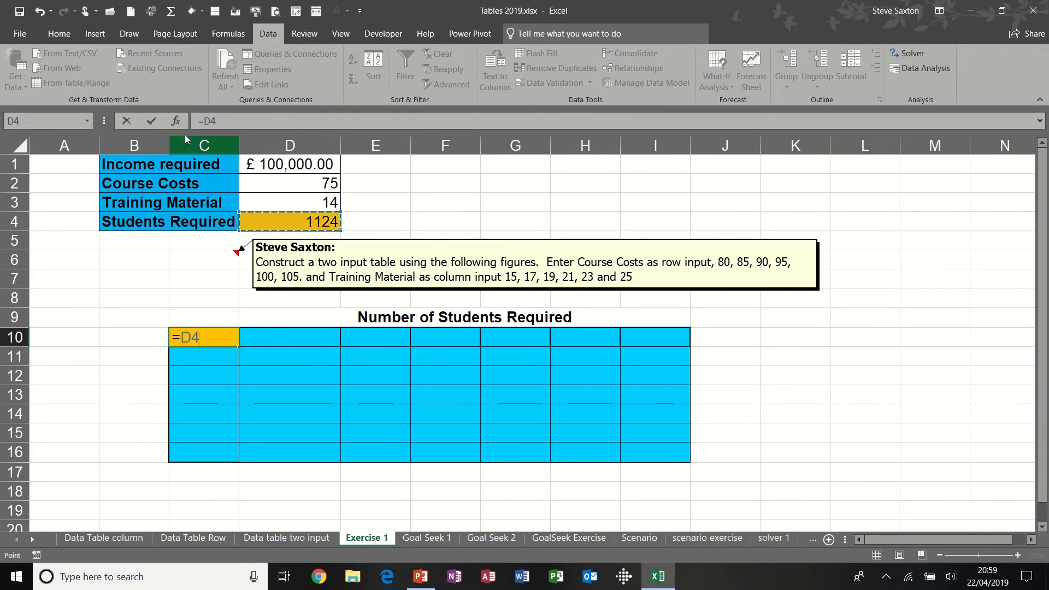
left_click(152, 119)
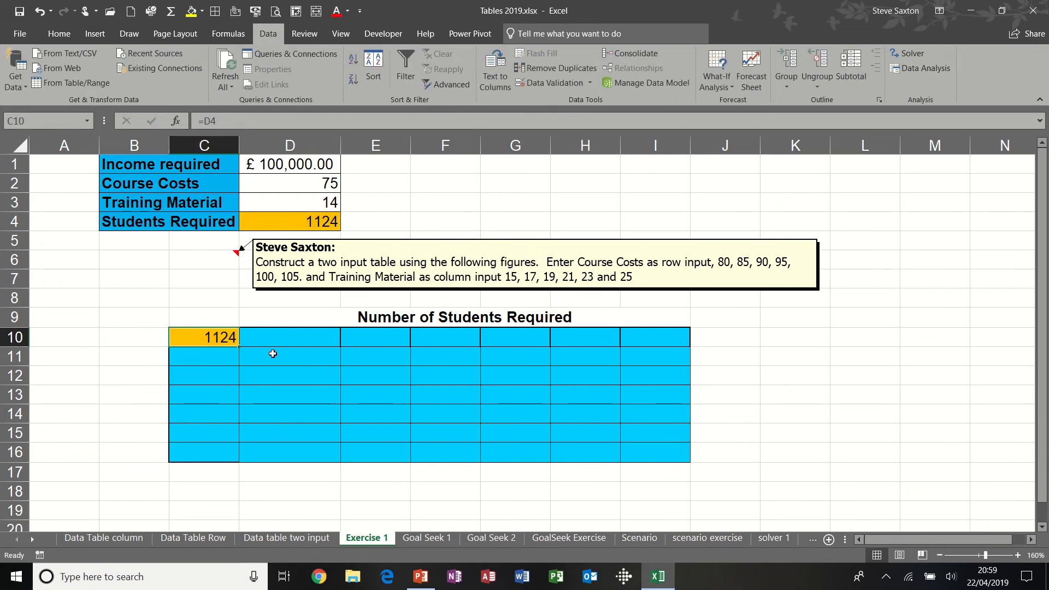
Fill D10:I10 with the course costs from 80 to 105 in increments of 5.
left_click(292, 338)
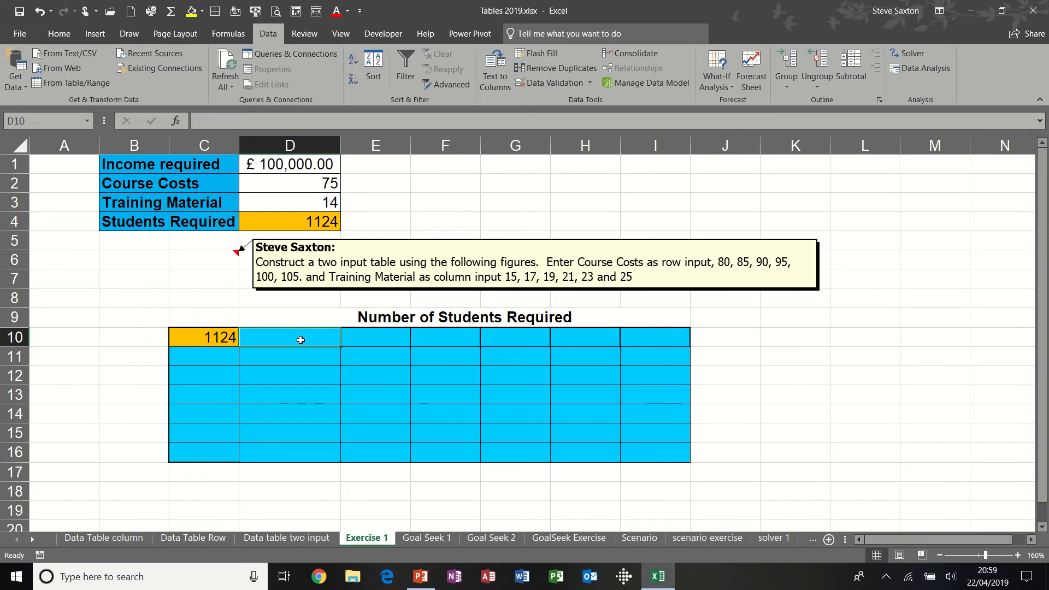
type("80")
key("Tab")
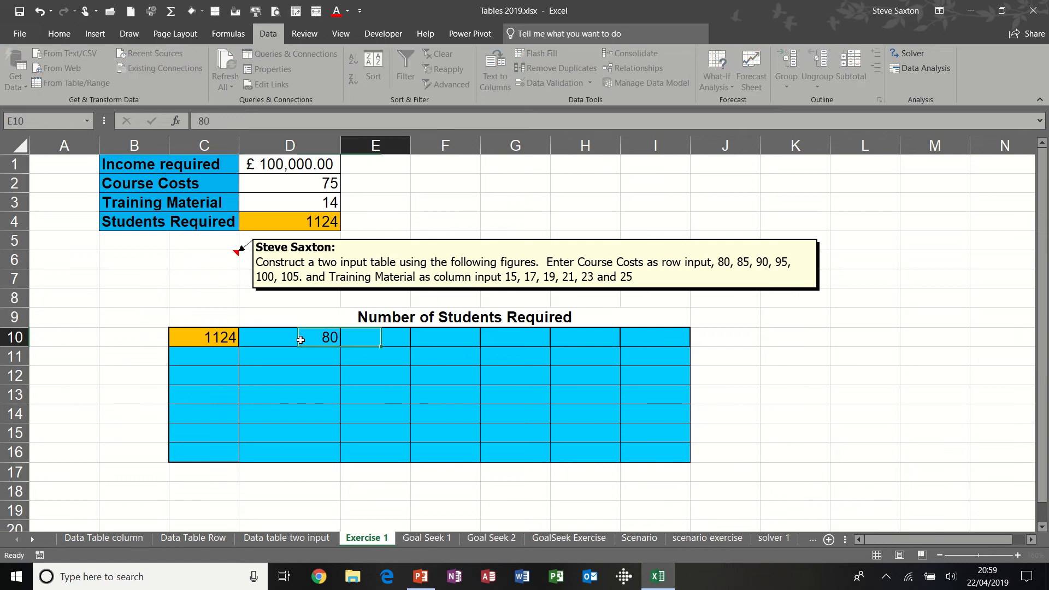
type("85")
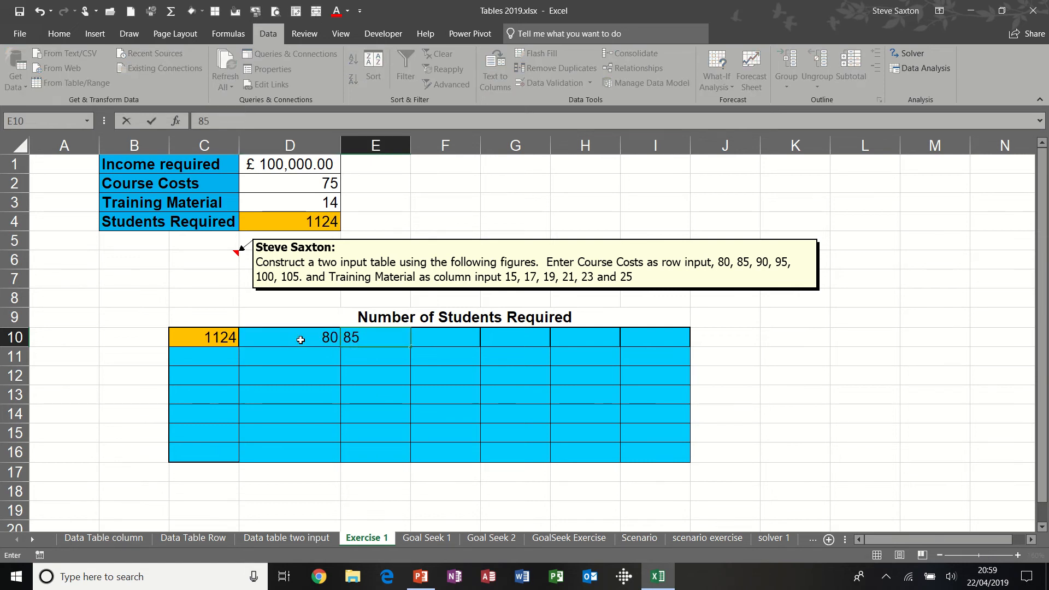
left_click_drag(300, 340, 661, 348)
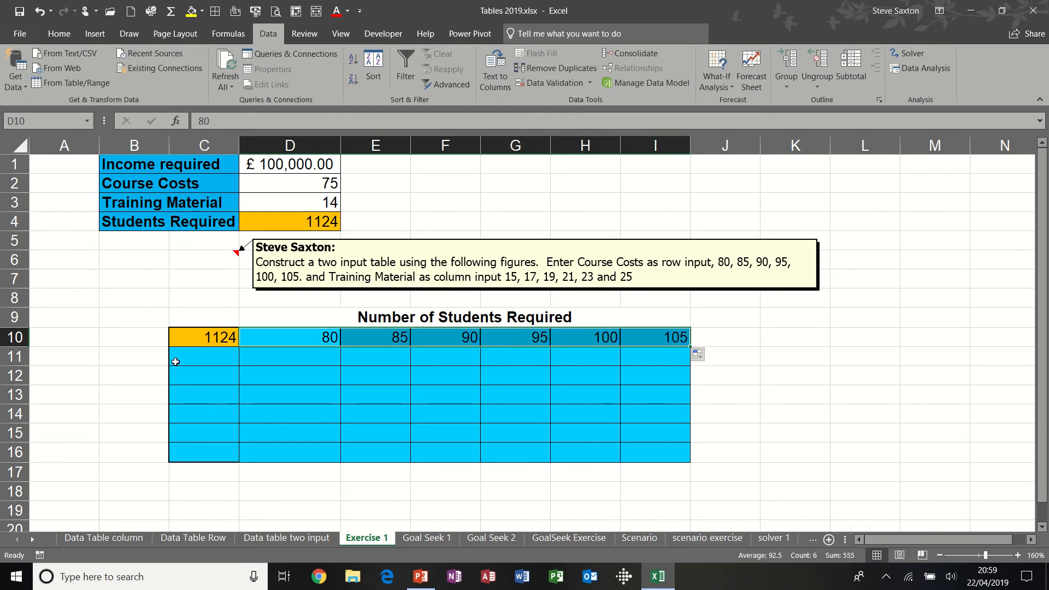
Fill C11:C16 with the training material costs from 15 to 25 in increments of 2.
left_click(200, 360)
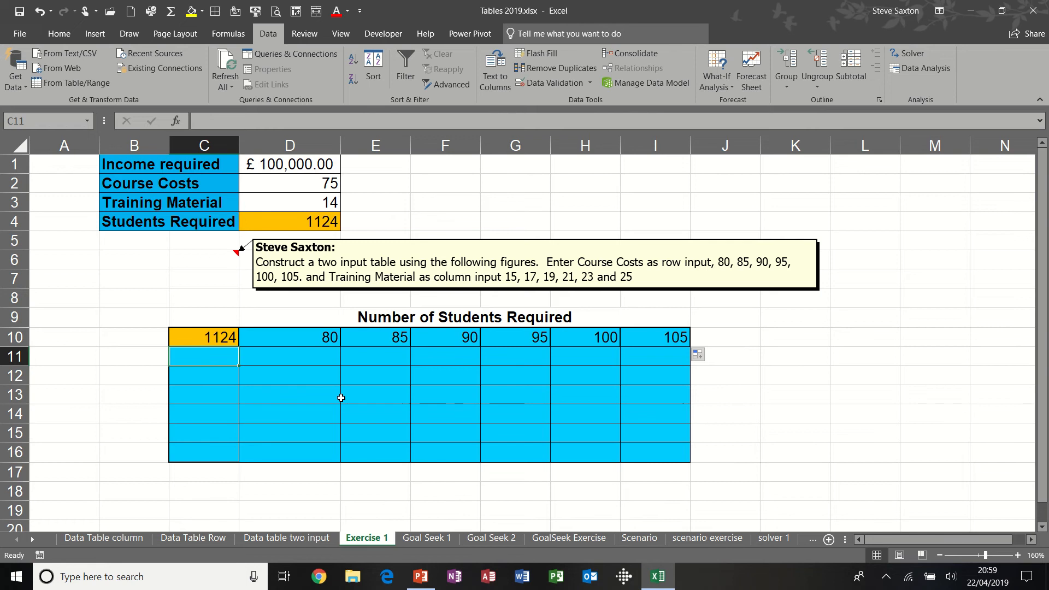
type("15")
key("Return")
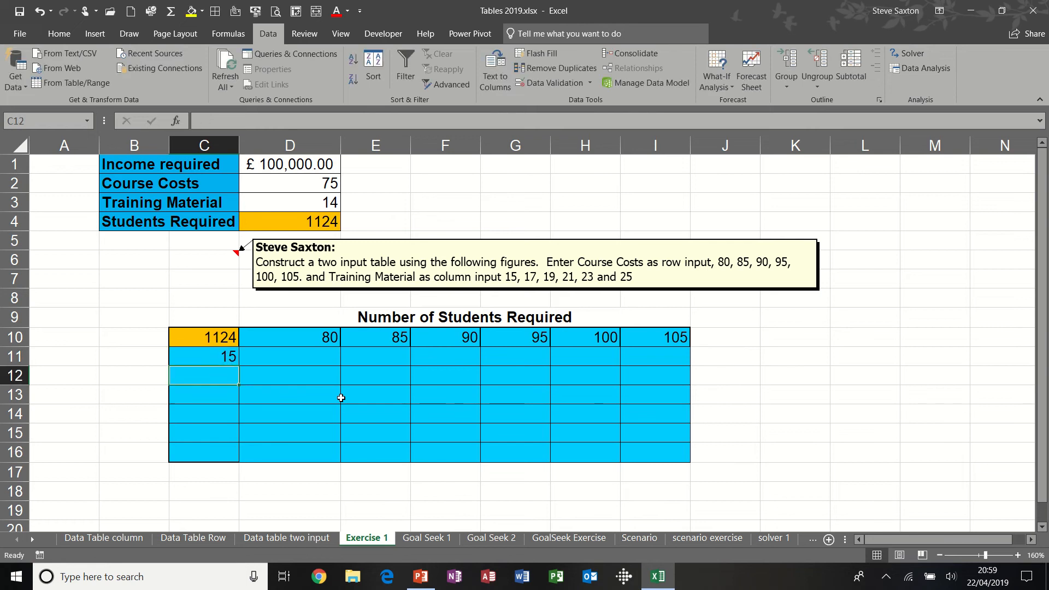
type("17")
key("Return")
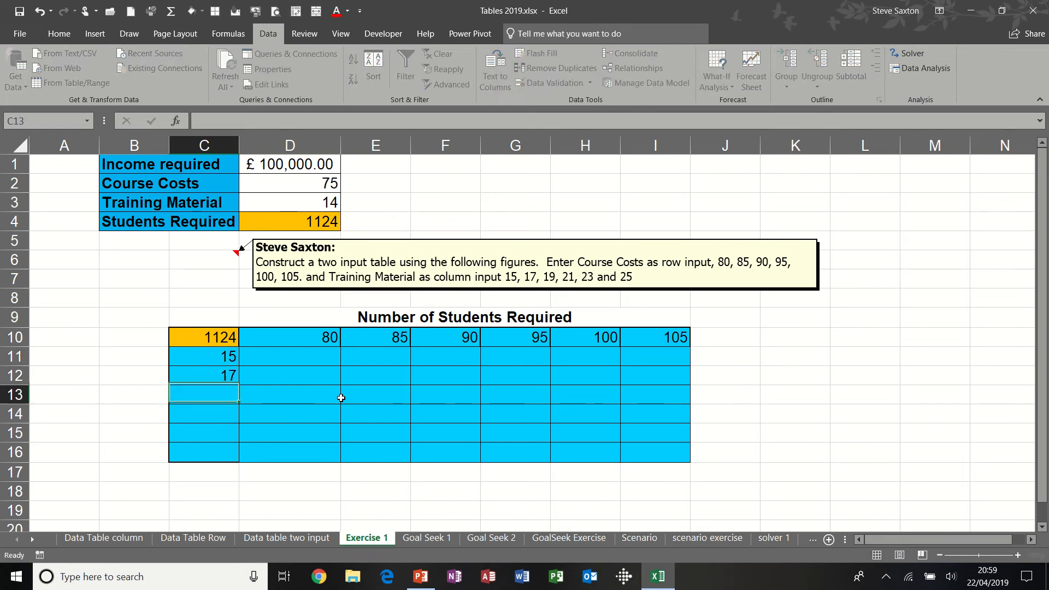
left_click_drag(186, 354, 241, 459)
left_click(404, 378)
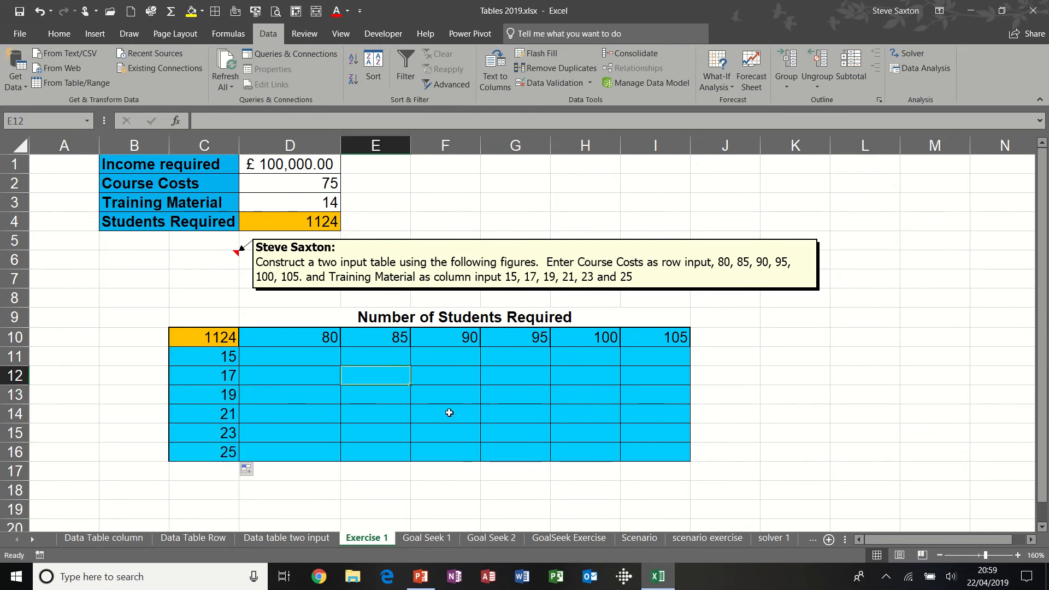
Create a what-if data table over C10:I16 with row input cell $D$2 and column input cell $D$3.
left_click_drag(217, 341, 642, 450)
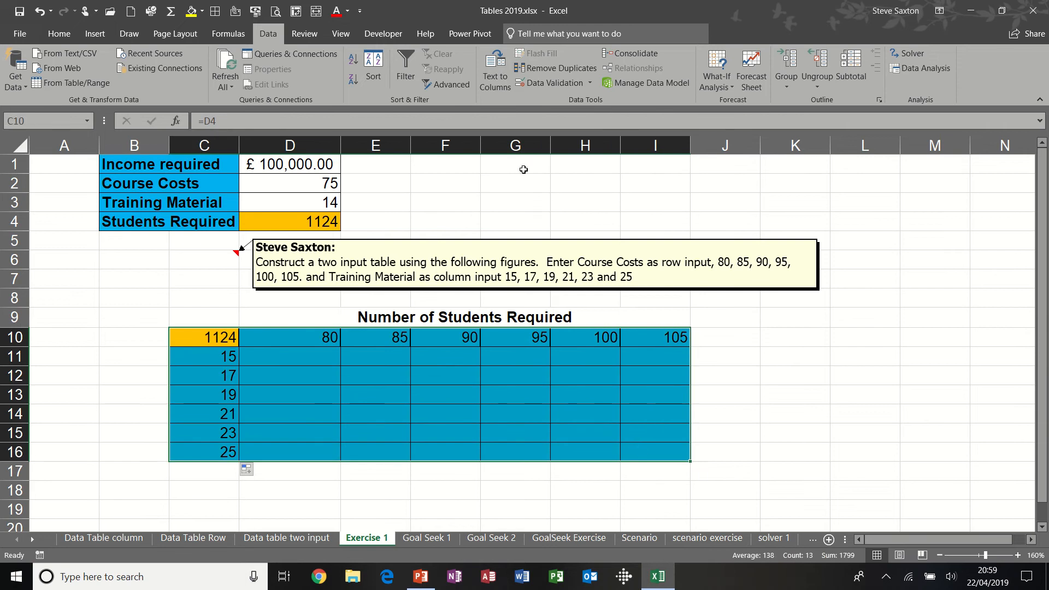
left_click(729, 84)
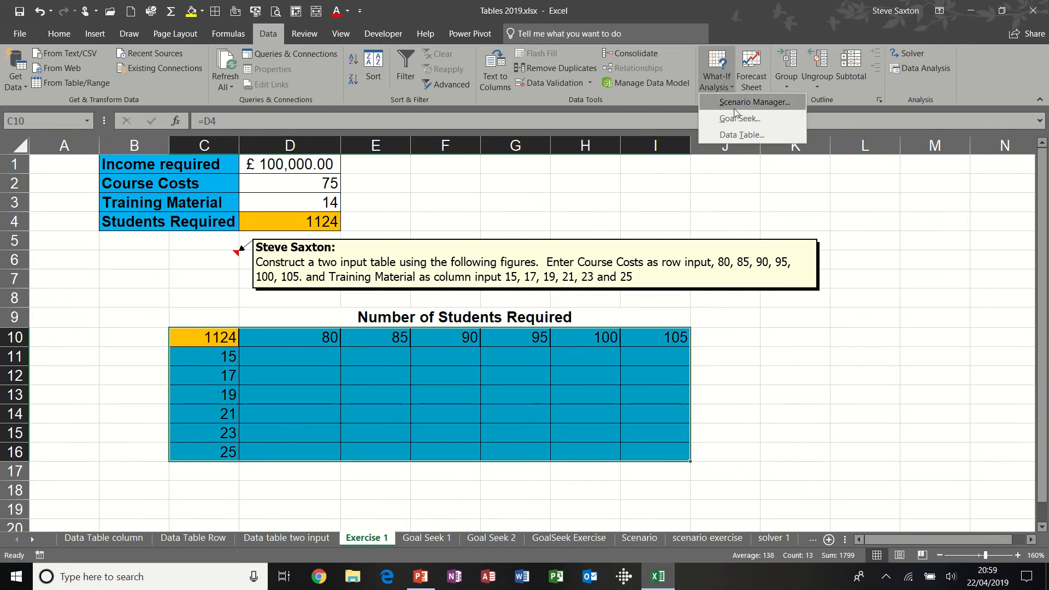
left_click(736, 134)
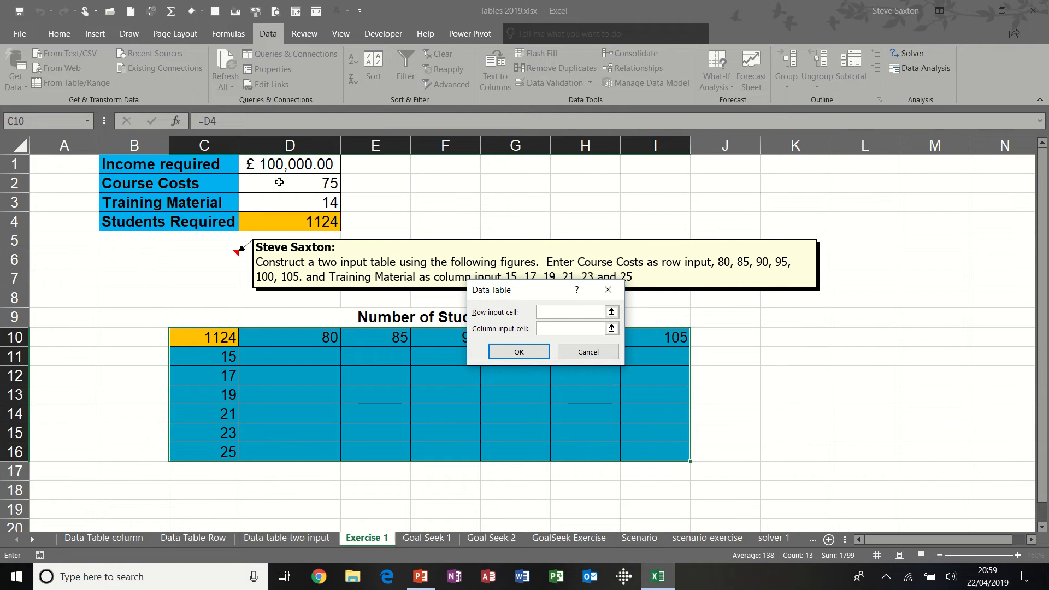
left_click(291, 181)
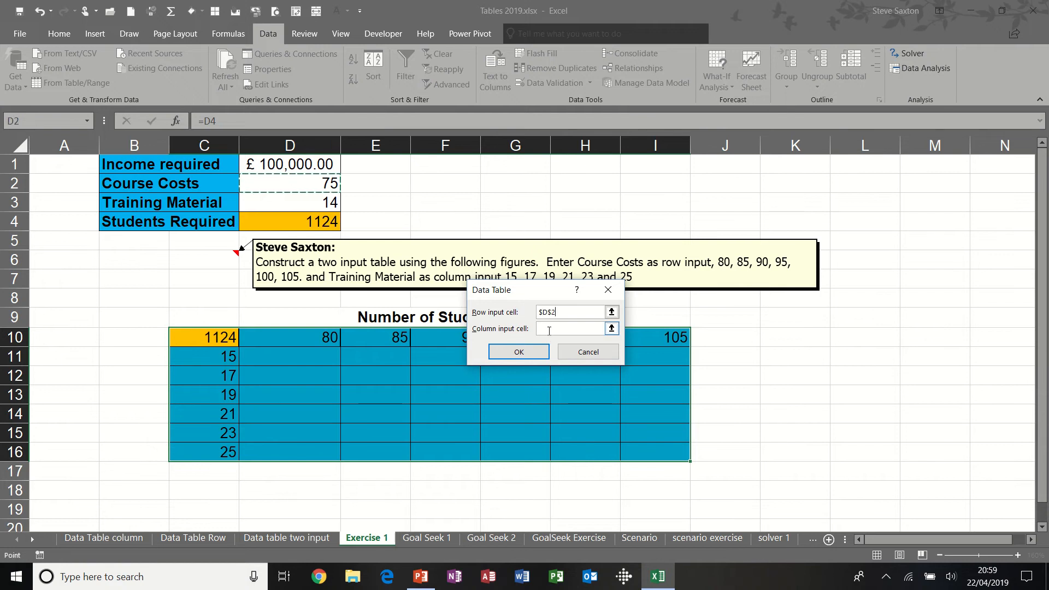
left_click(549, 329)
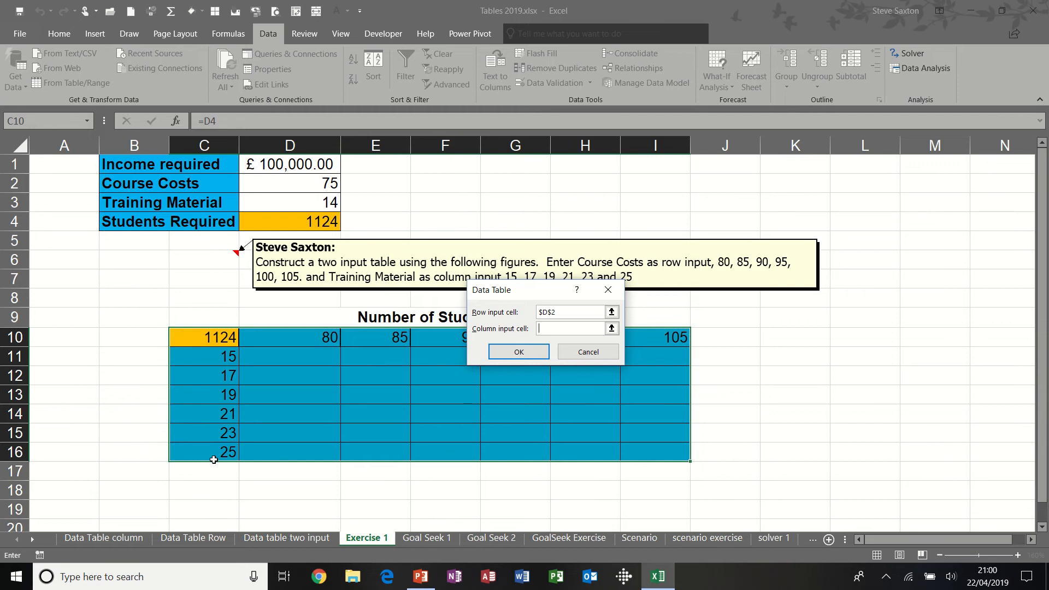
left_click(320, 203)
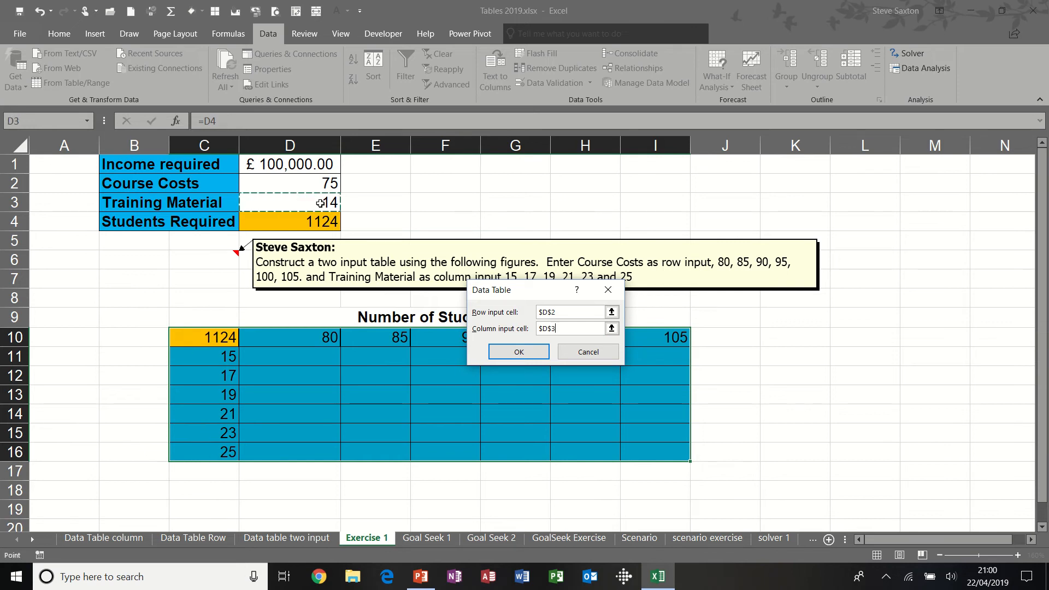
left_click(518, 352)
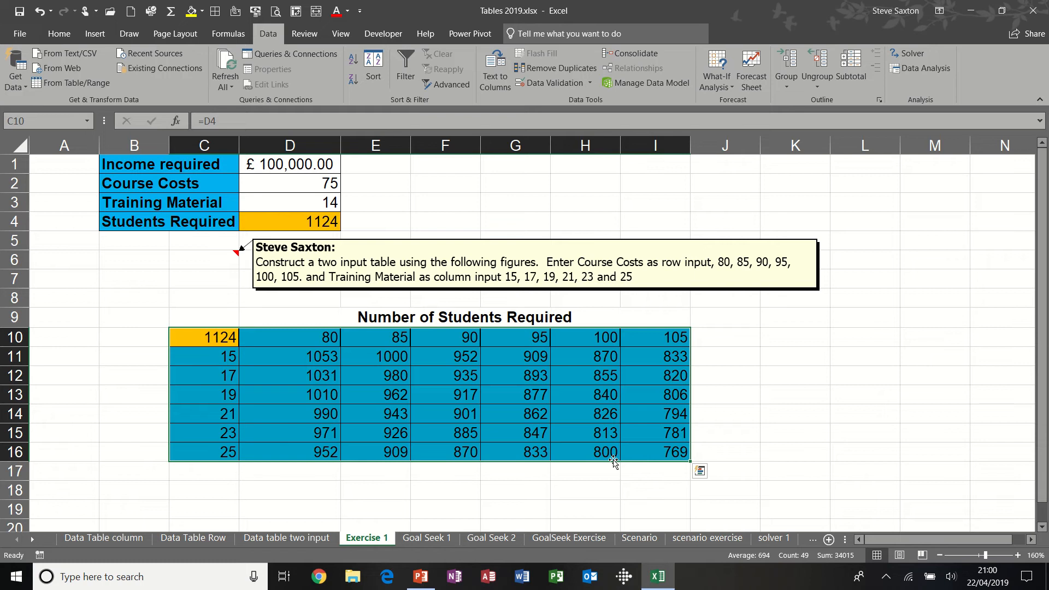
On the Goal Seek 1 sheet, examine the loan amount, interest rate, number of payments and monthly payment formula in A1:A4.
left_click(431, 539)
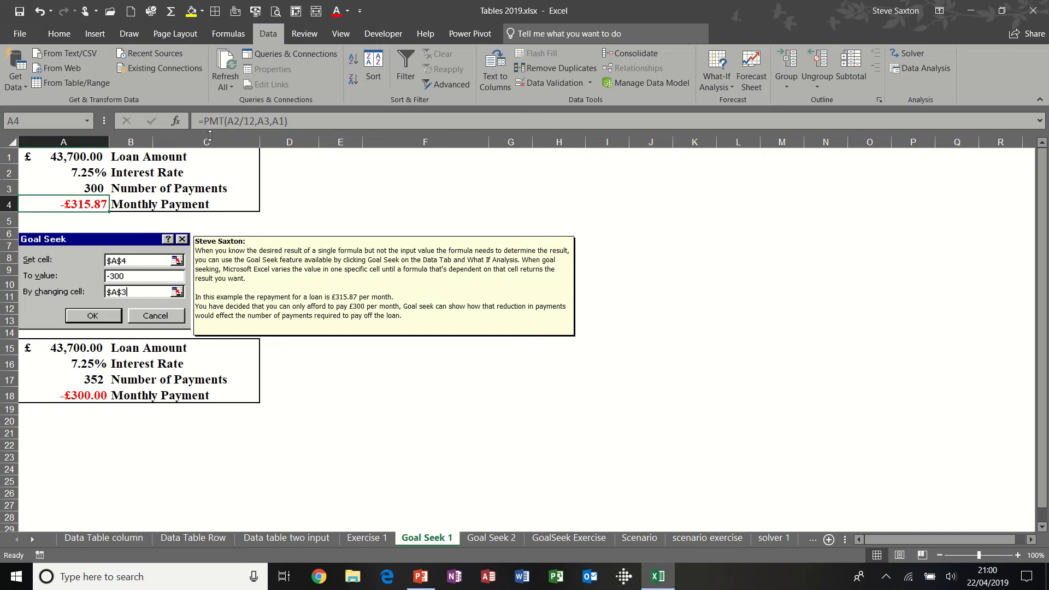
left_click(66, 159)
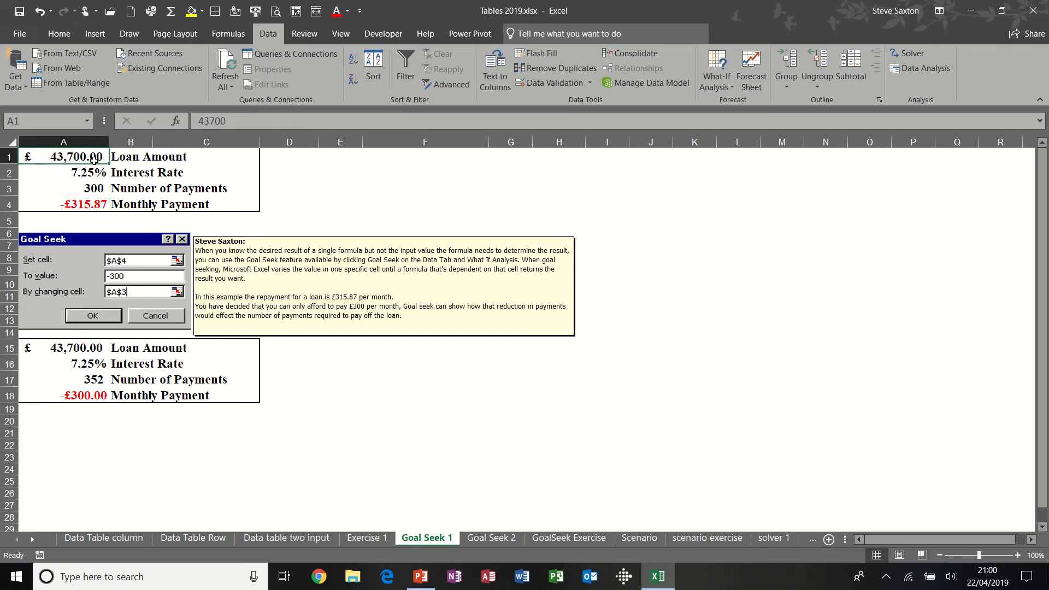
left_click(64, 174)
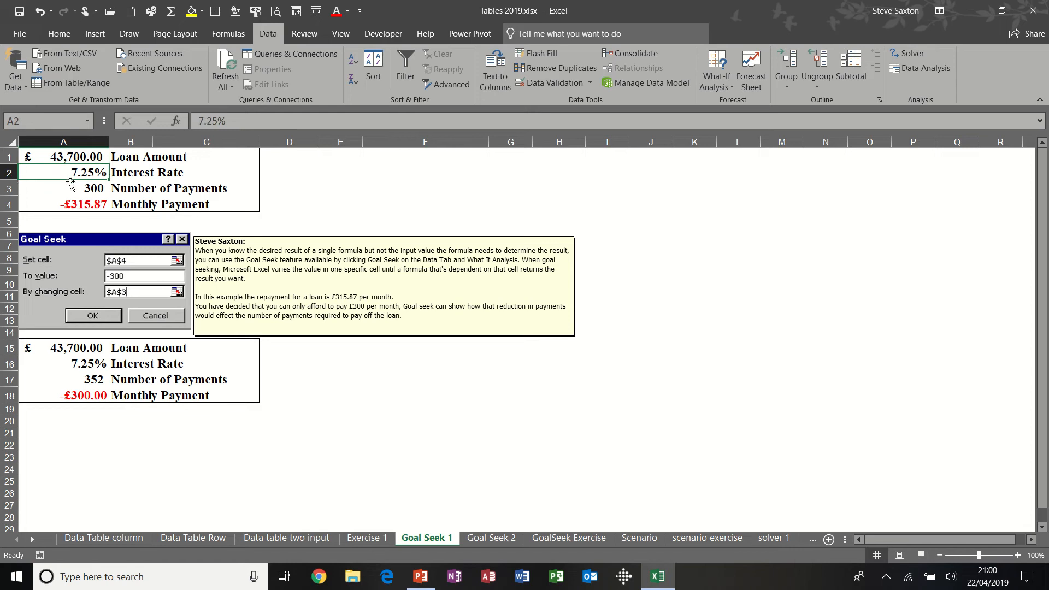
left_click(72, 186)
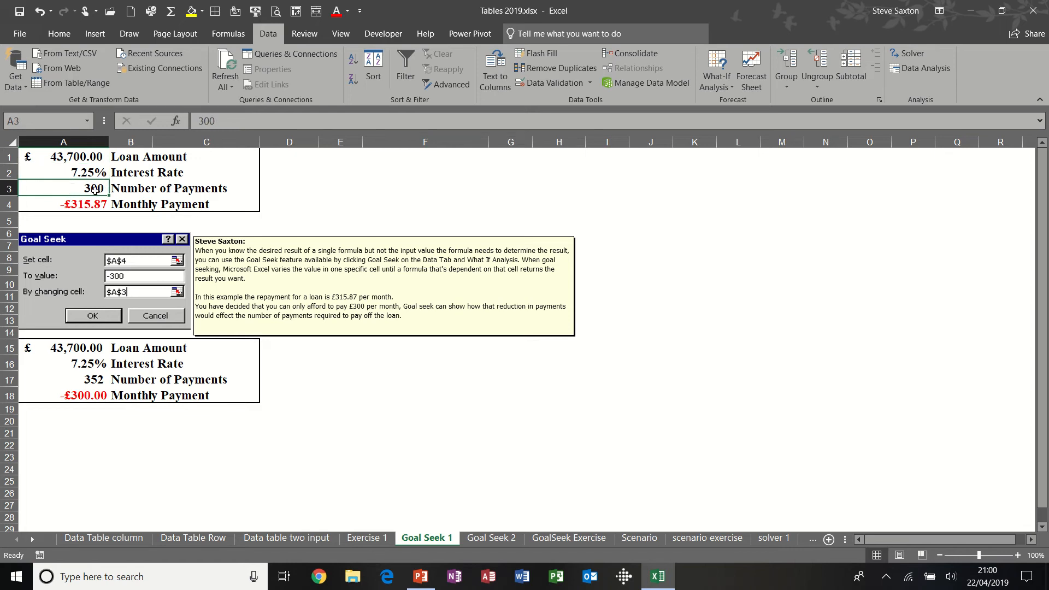
left_click(87, 203)
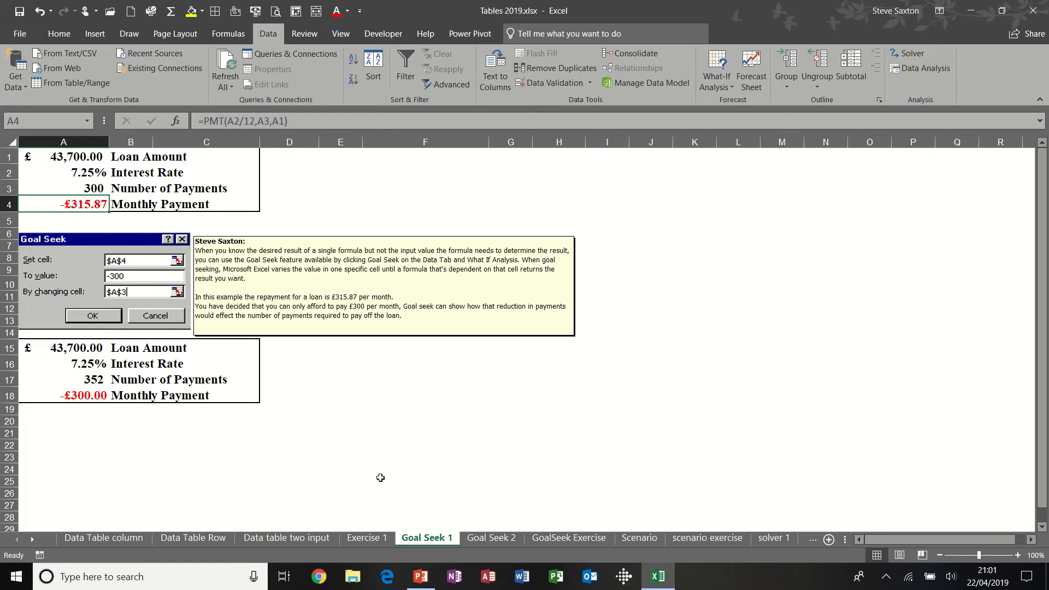
On the Goal Seek 2 sheet, goal seek the PMT result in C4 to -350 by changing cell $C$2.
left_click(491, 539)
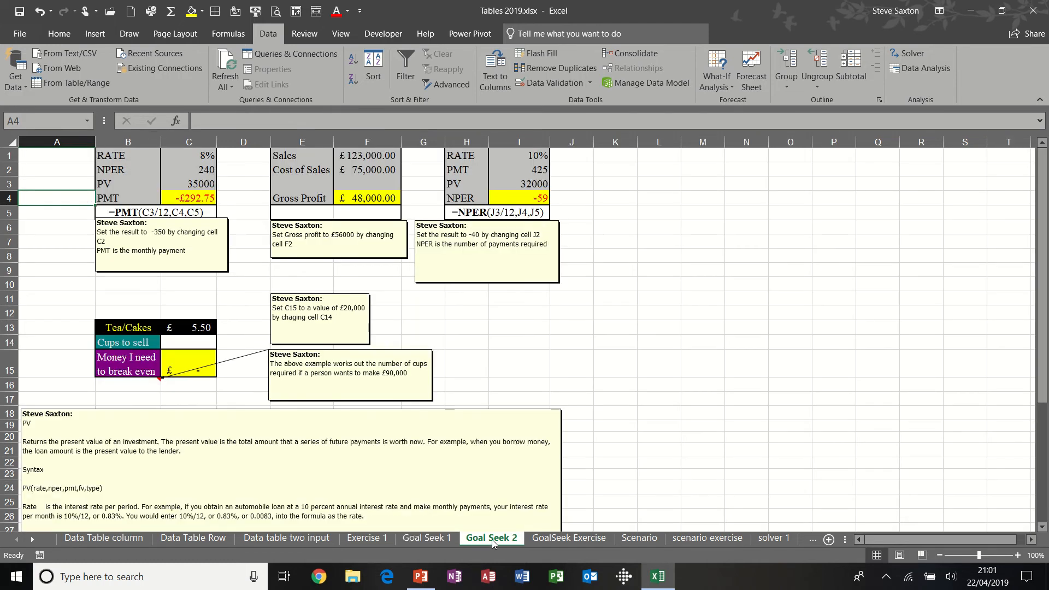
left_click(198, 197)
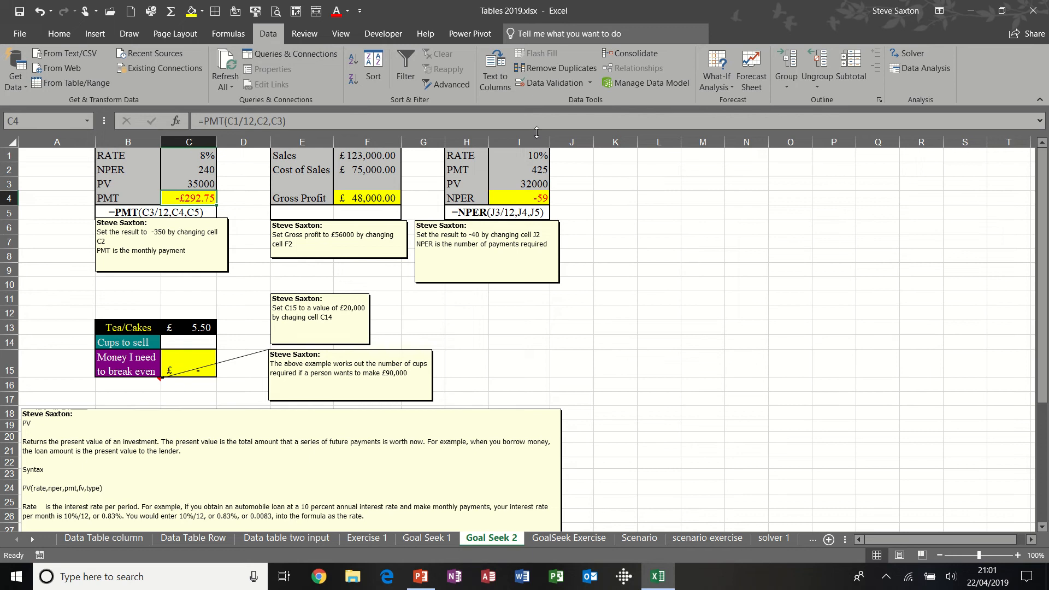
left_click(716, 86)
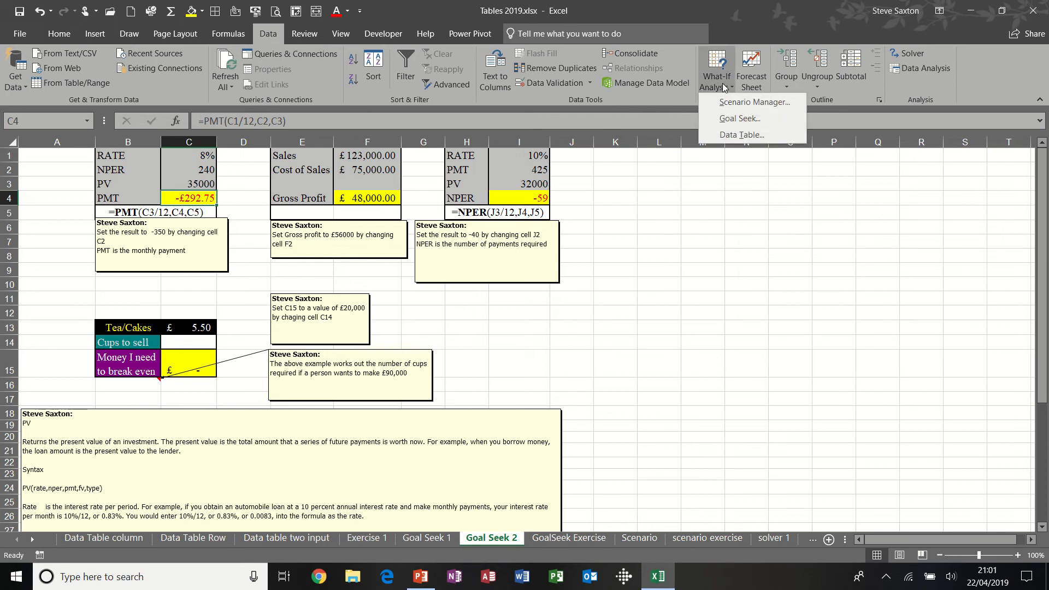
left_click(730, 119)
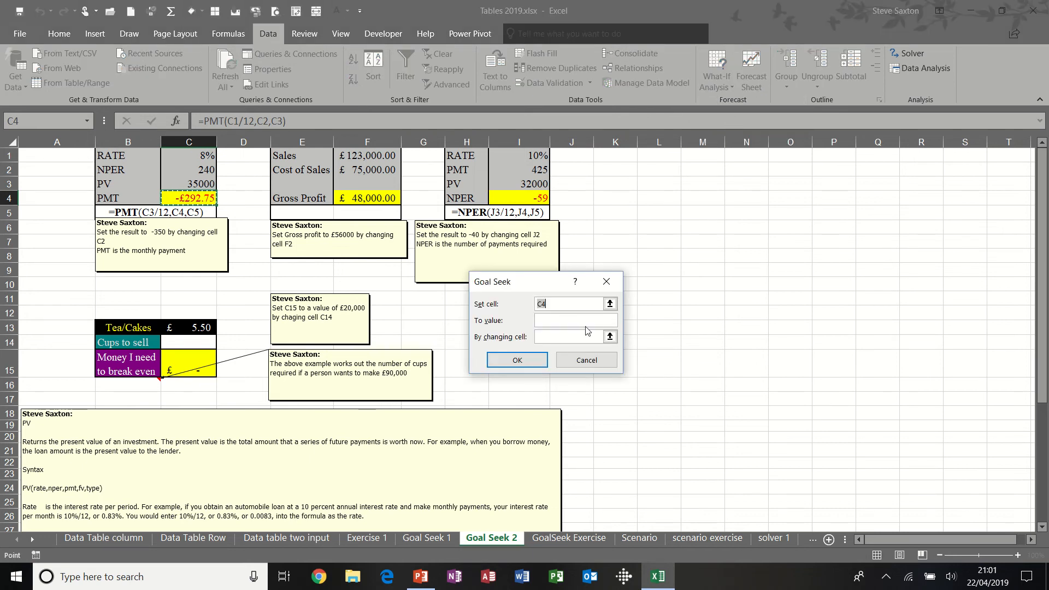
left_click(567, 320)
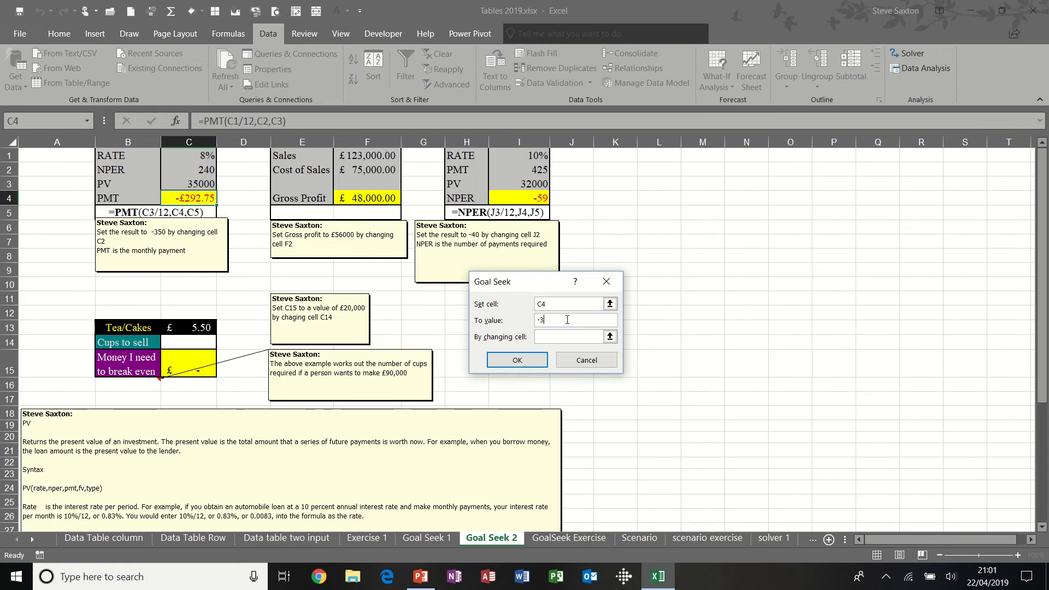
left_click(558, 335)
left_click(195, 172)
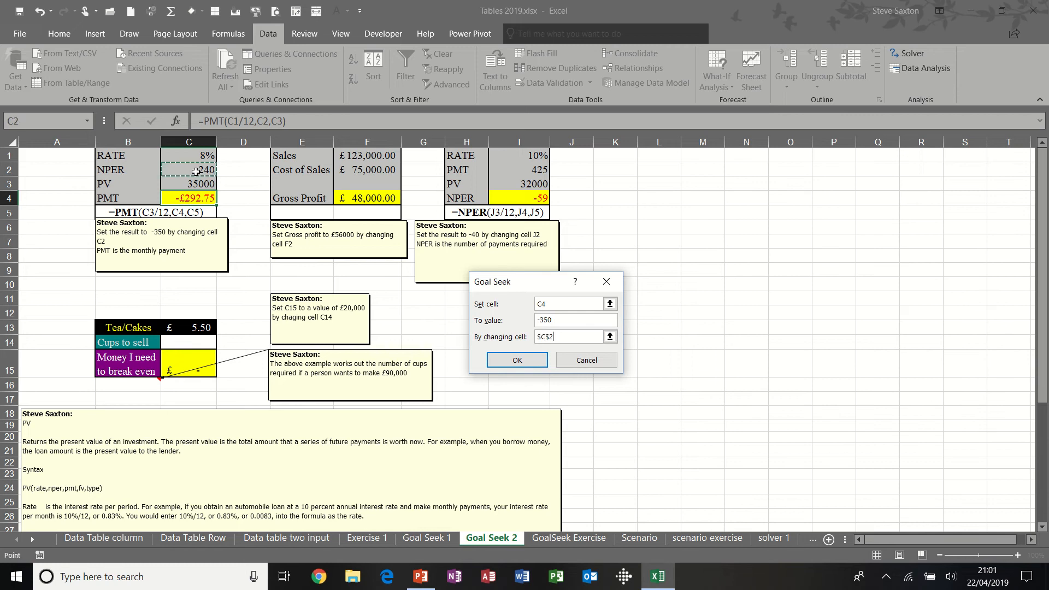
left_click(508, 362)
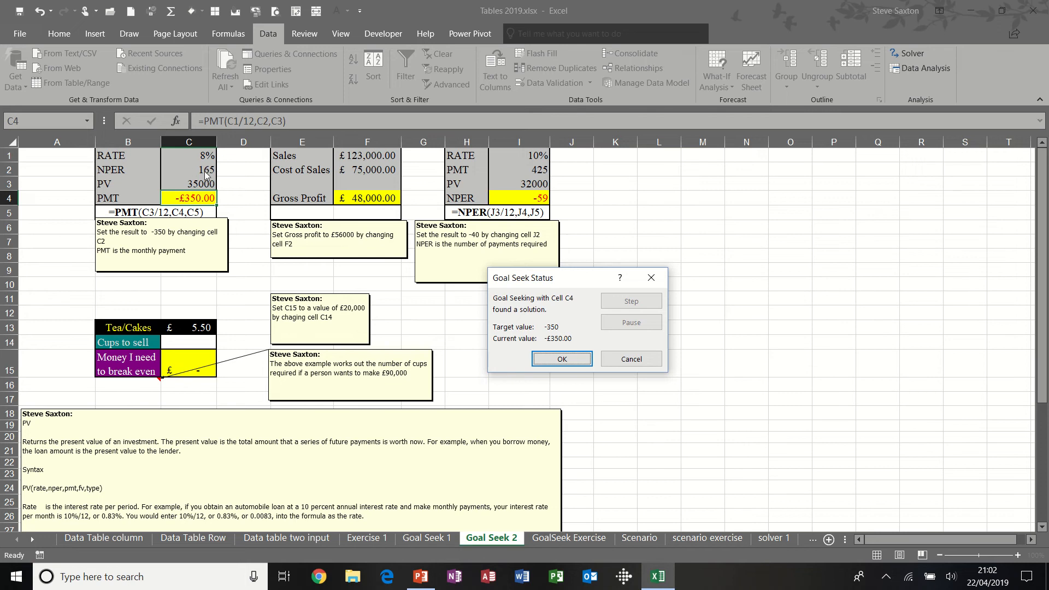
left_click(570, 362)
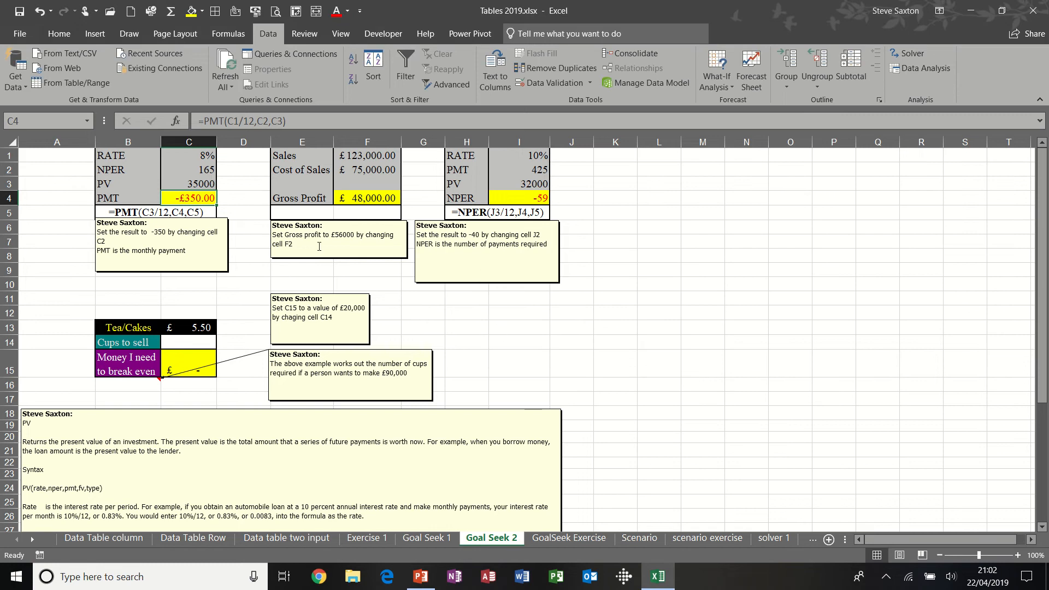
Goal seek the Gross Profit in F4 to 56000 by changing the Cost of Sales cell $F$2.
left_click(373, 200)
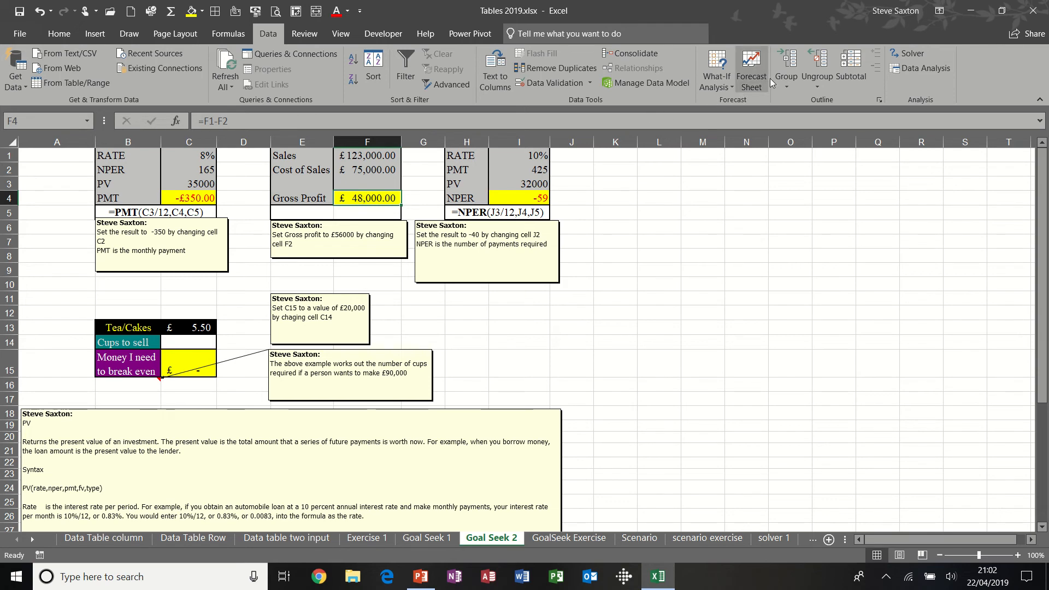
left_click(716, 81)
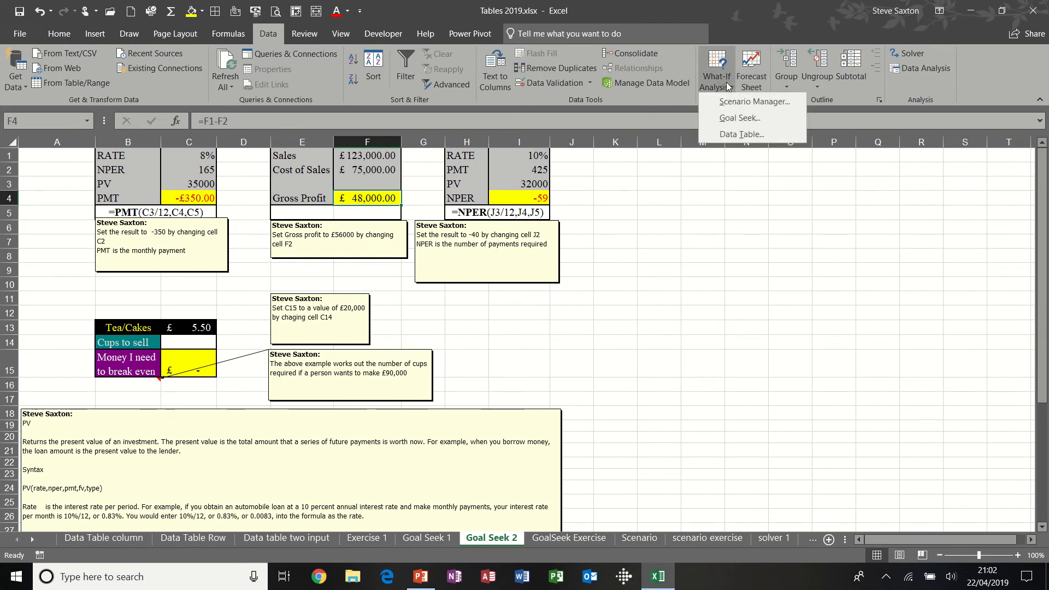
left_click(741, 121)
left_click(604, 319)
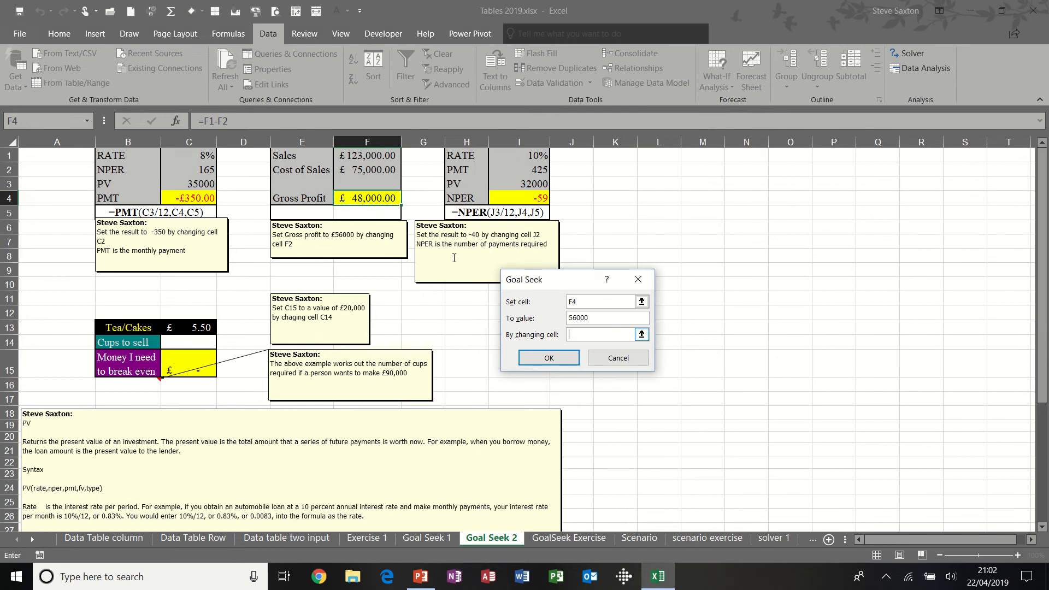
left_click(369, 170)
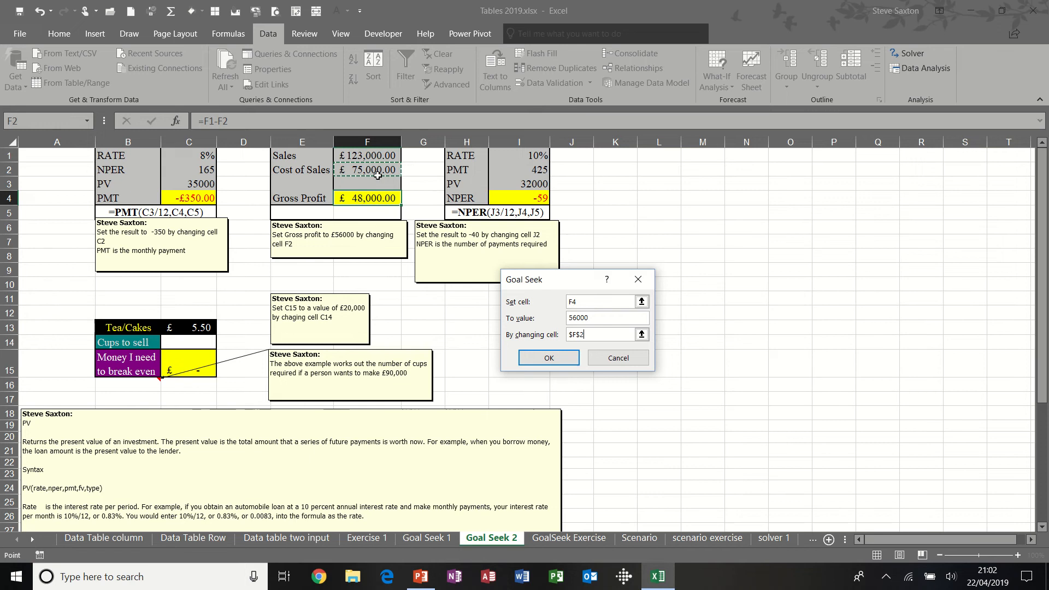
left_click(558, 359)
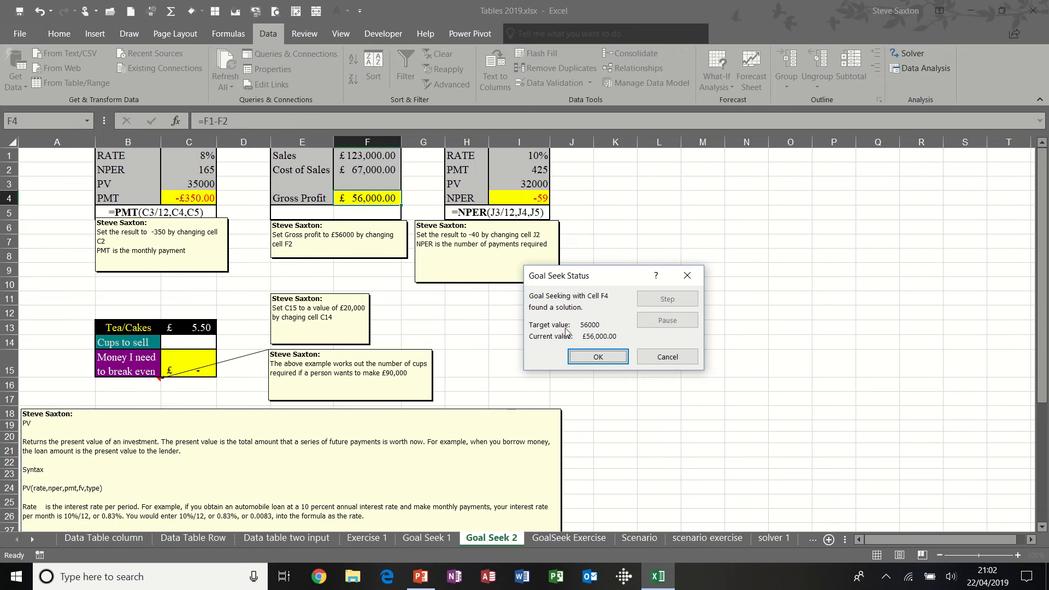
left_click(598, 357)
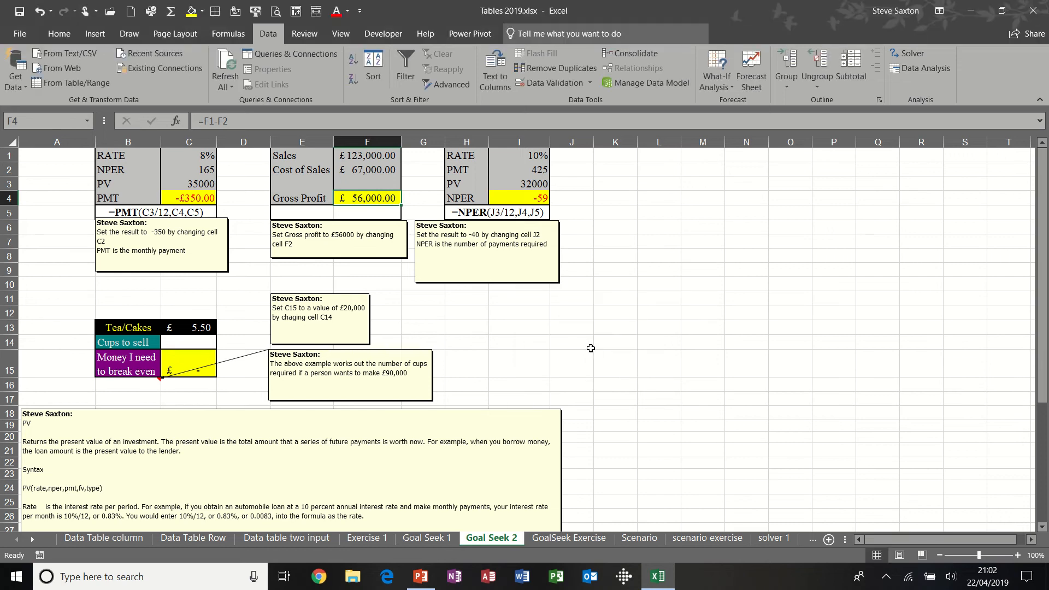
Goal seek the NPER result in I4 to -40 by changing the PMT cell $I$2.
left_click(528, 200)
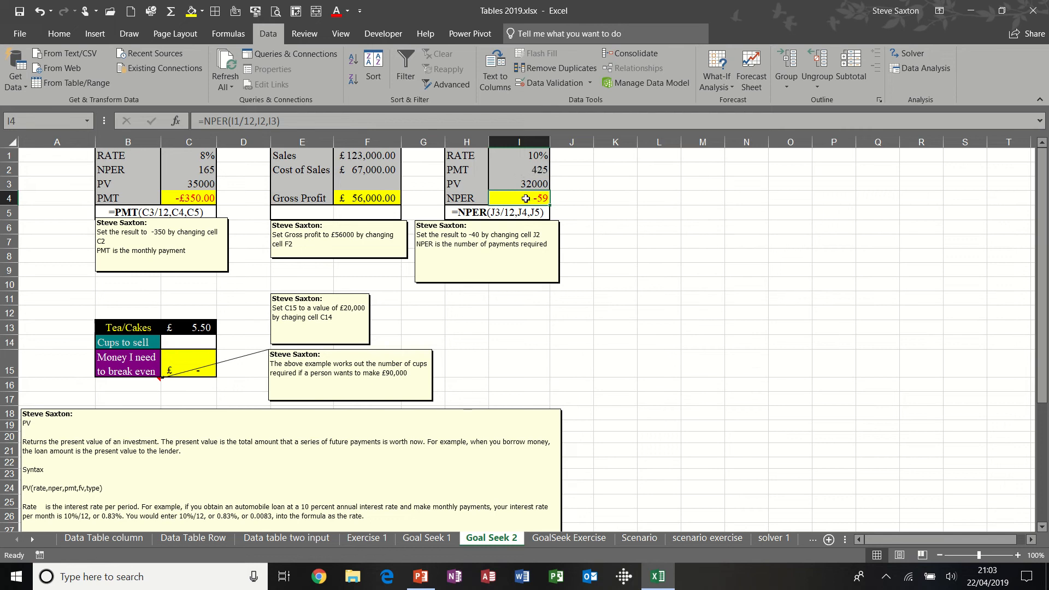
left_click(717, 89)
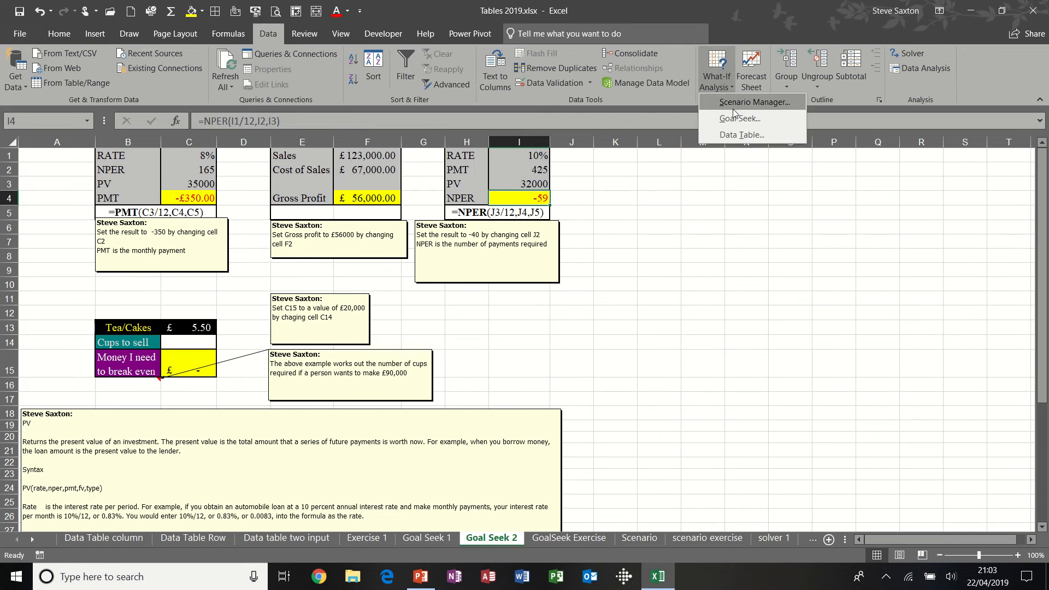
left_click(738, 111)
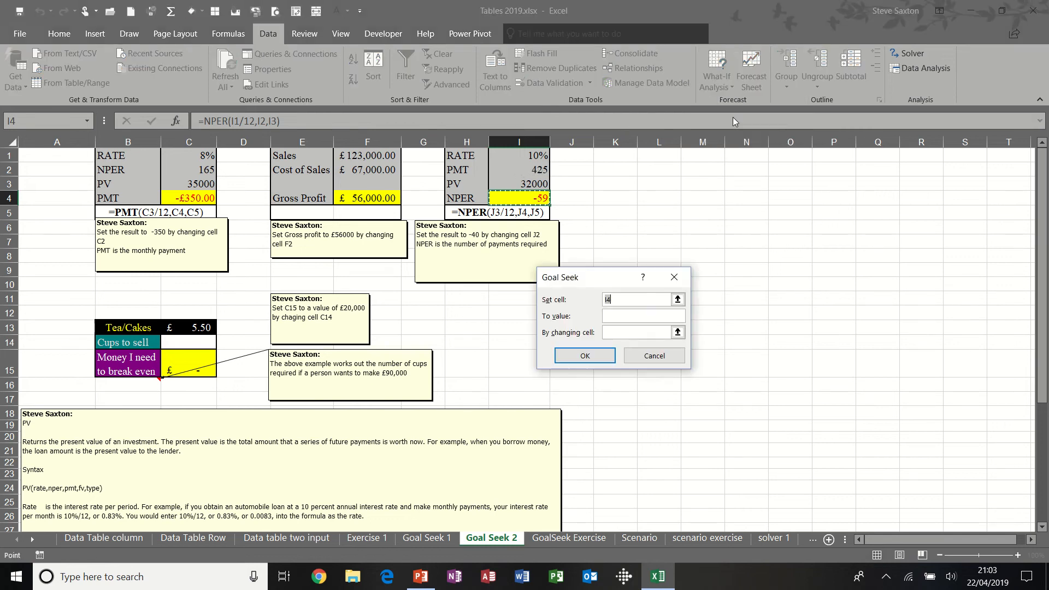
left_click(635, 316)
left_click(629, 330)
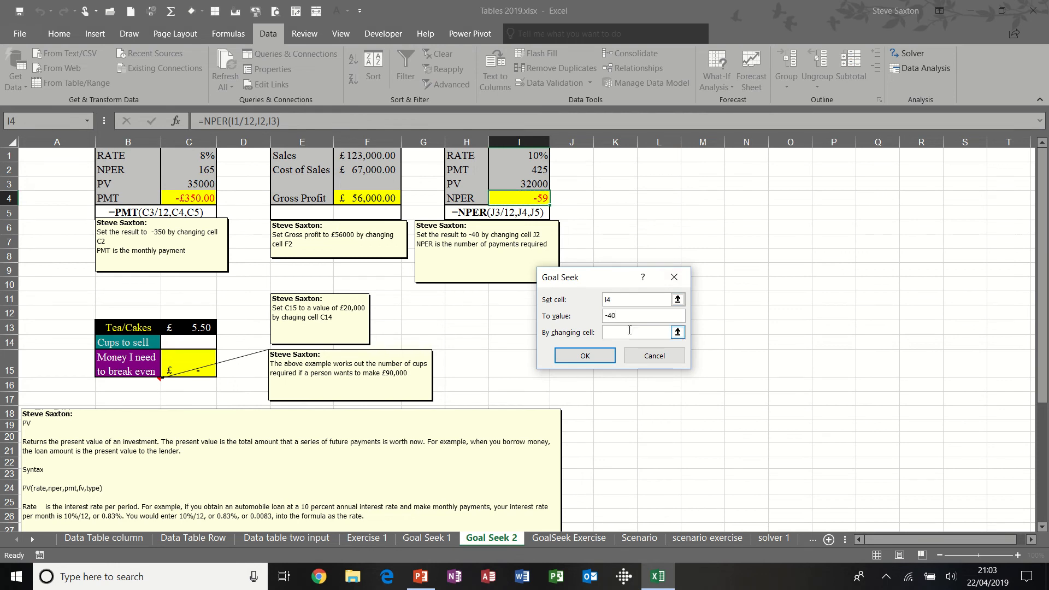
left_click(526, 171)
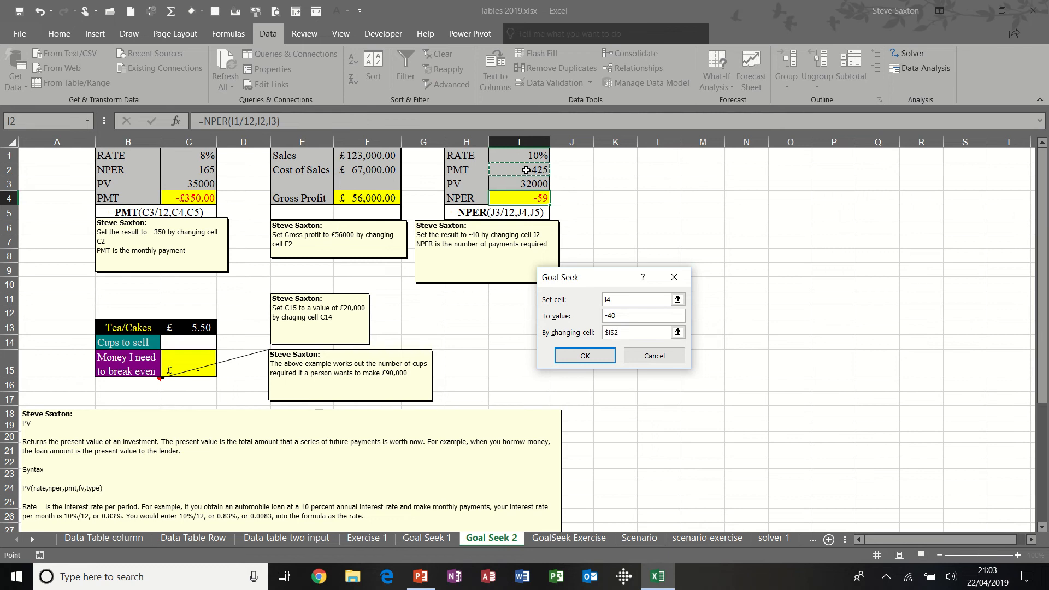
left_click(593, 356)
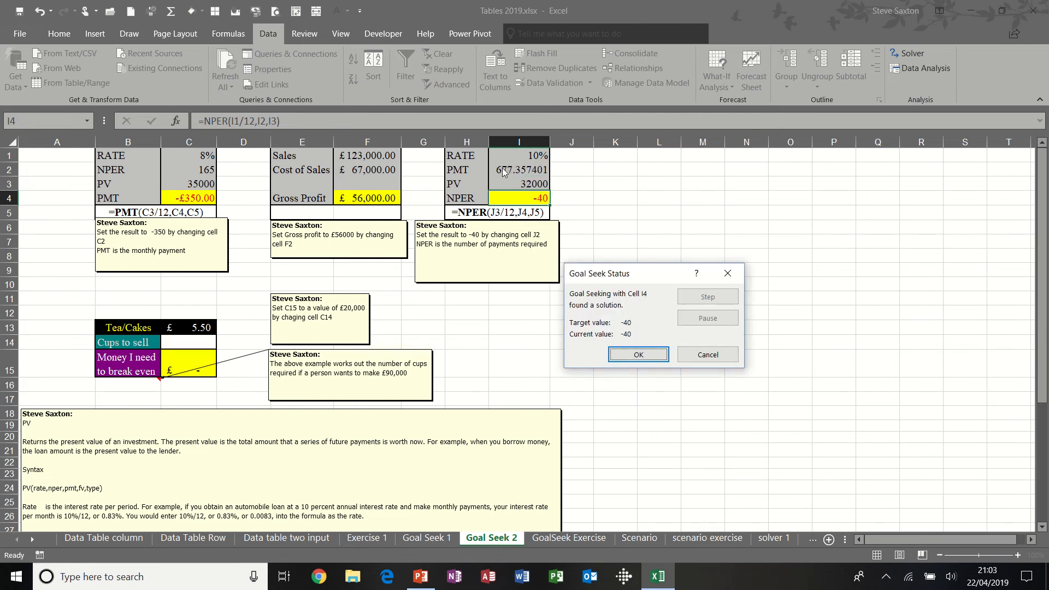
left_click(638, 355)
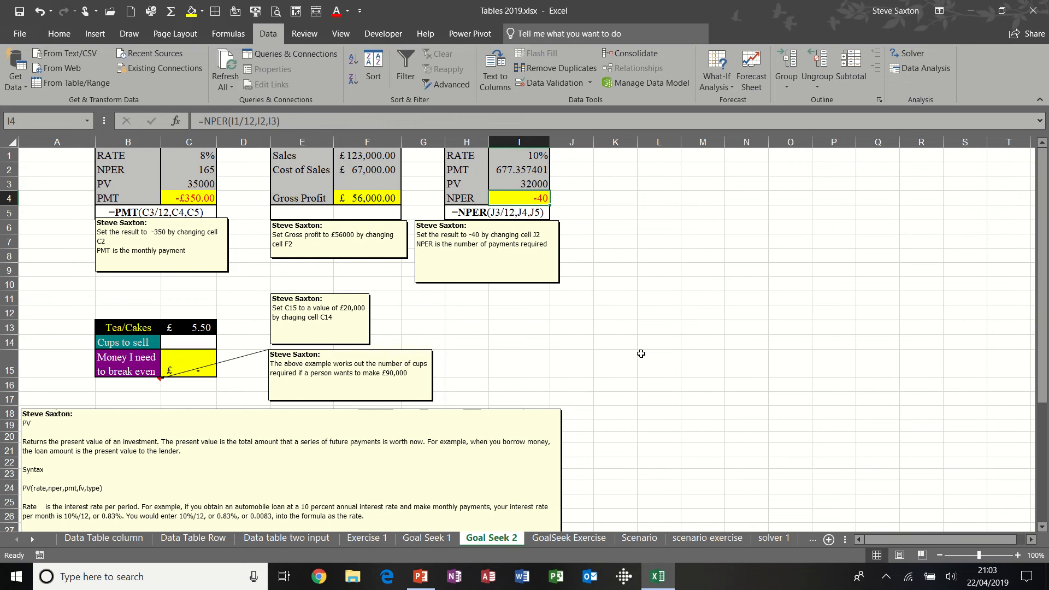
Goal seek the break-even money in C15 to 20000 by changing the cups to sell in C14.
left_click(192, 357)
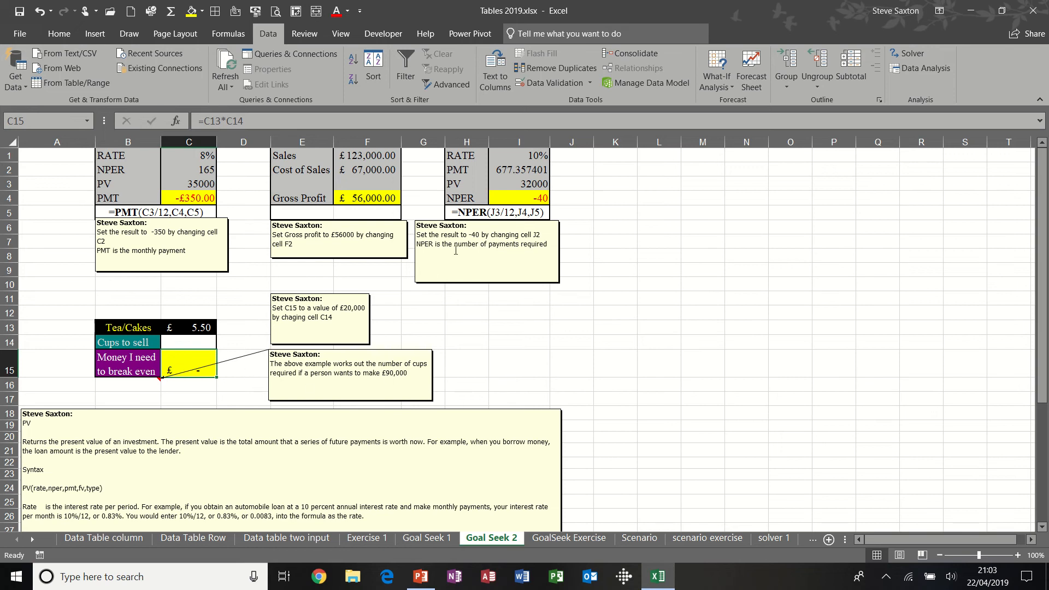
left_click(718, 86)
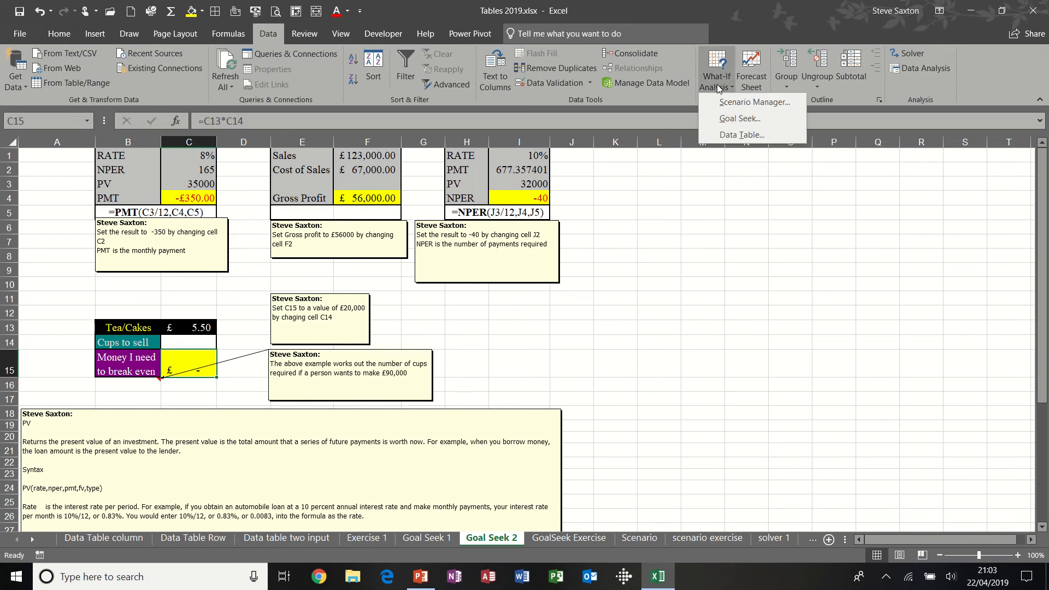
left_click(726, 119)
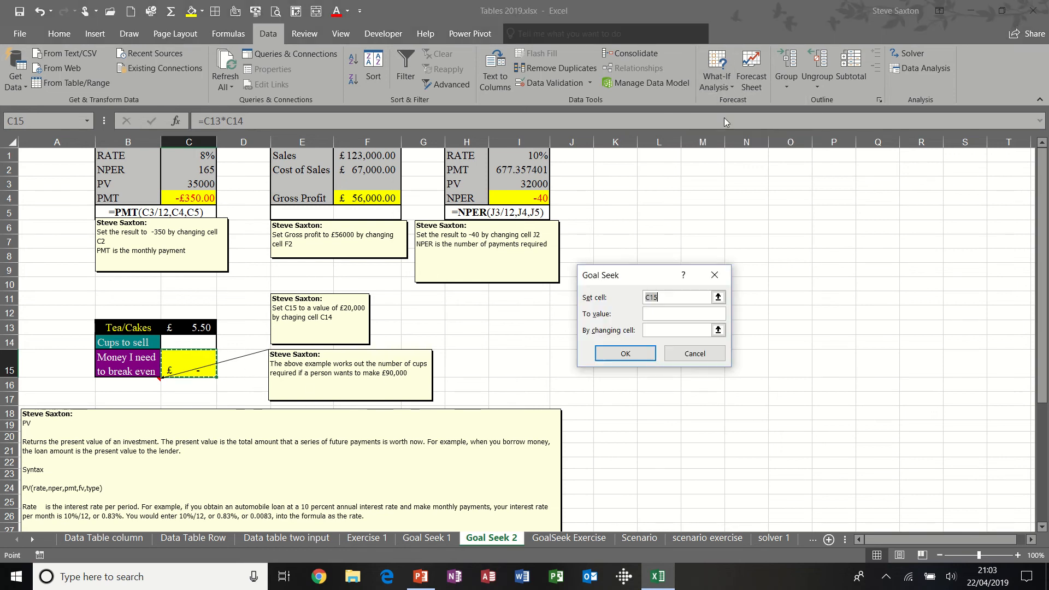
left_click(650, 311)
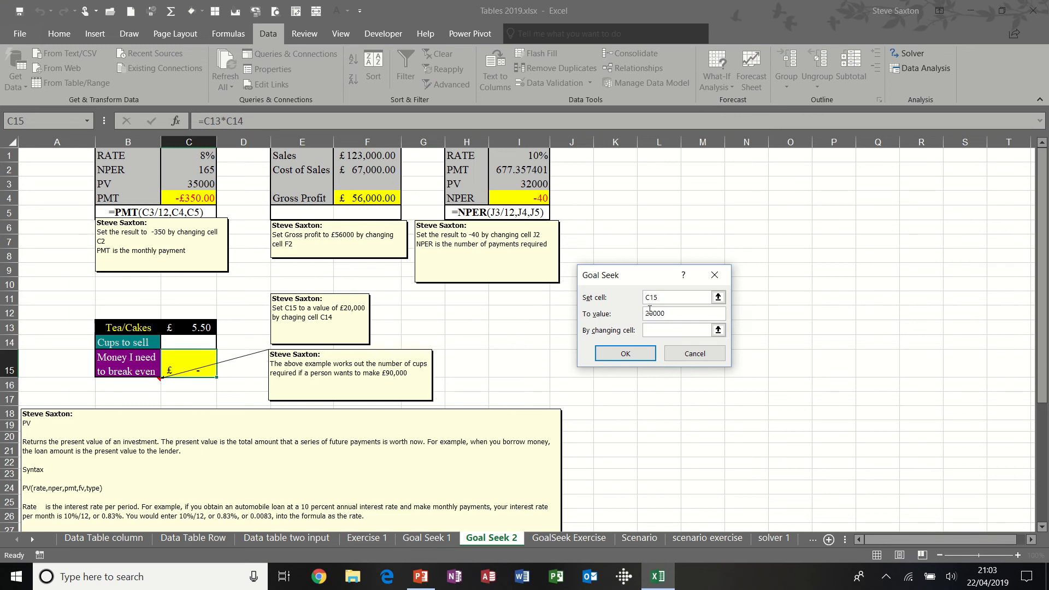
left_click(209, 340)
left_click(618, 354)
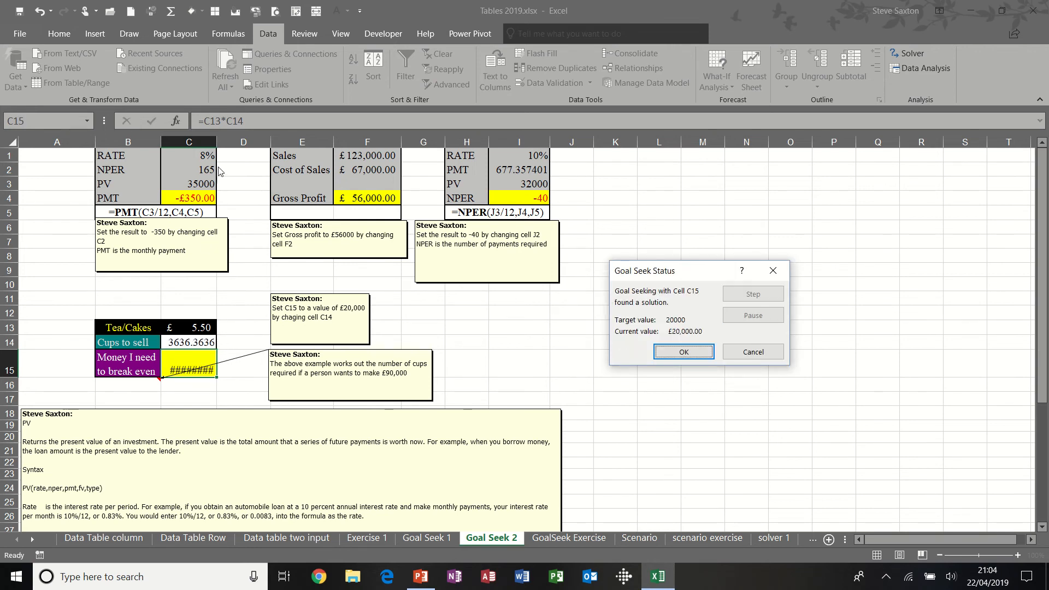
left_click(683, 352)
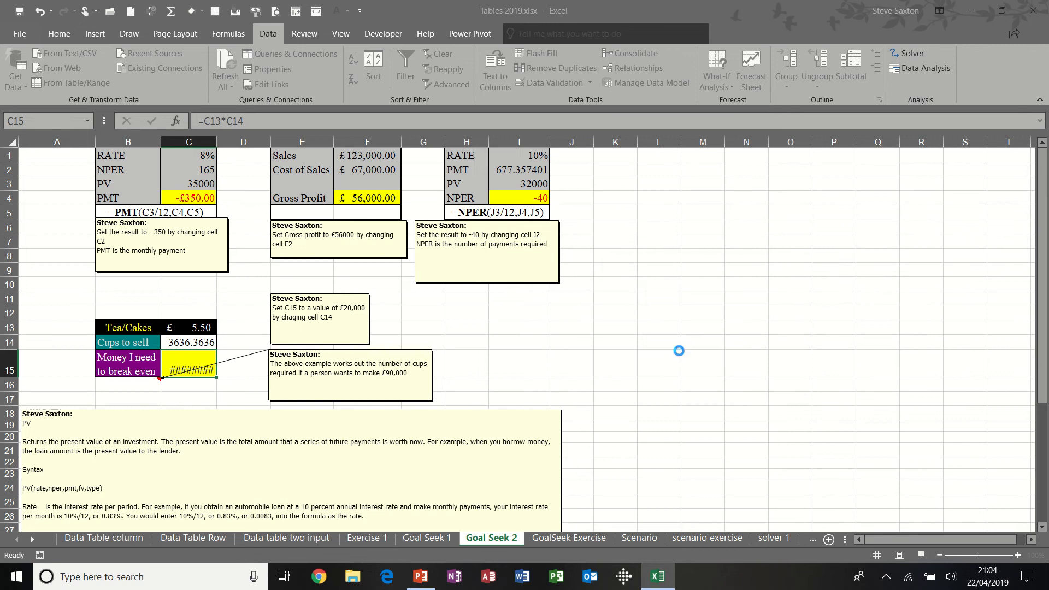
Auto-fit column C's width and reduce the cups to sell in C14 to a whole number without decimal places.
double_click(217, 142)
left_click(201, 340)
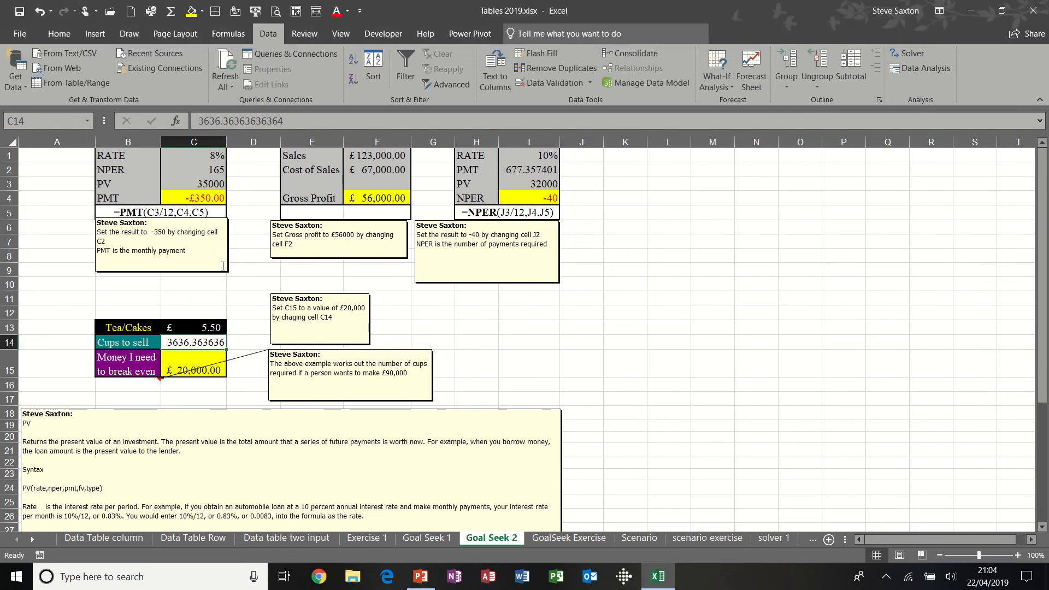
left_click(59, 33)
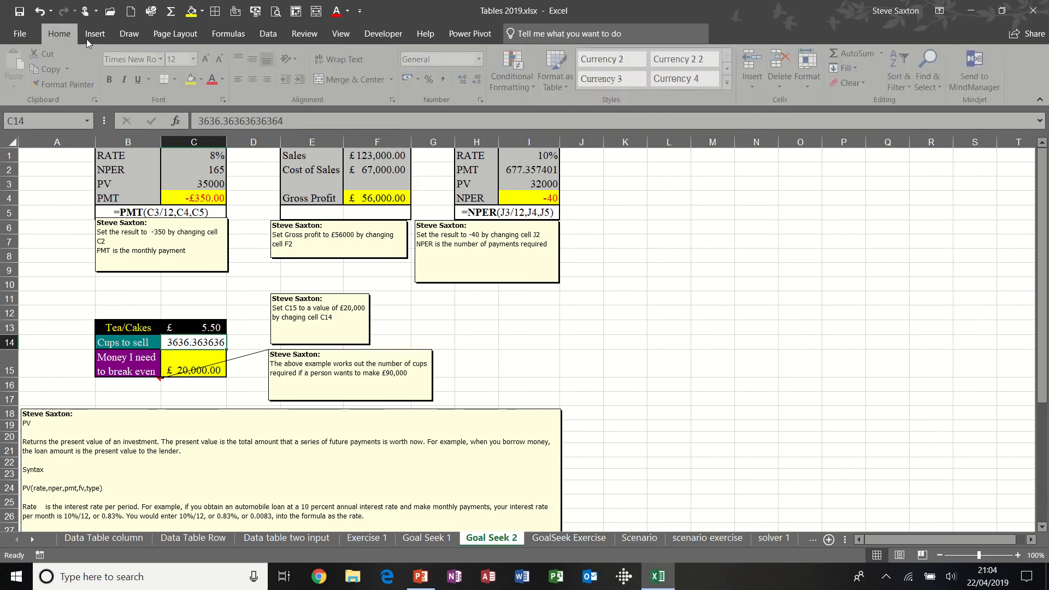
left_click(479, 80)
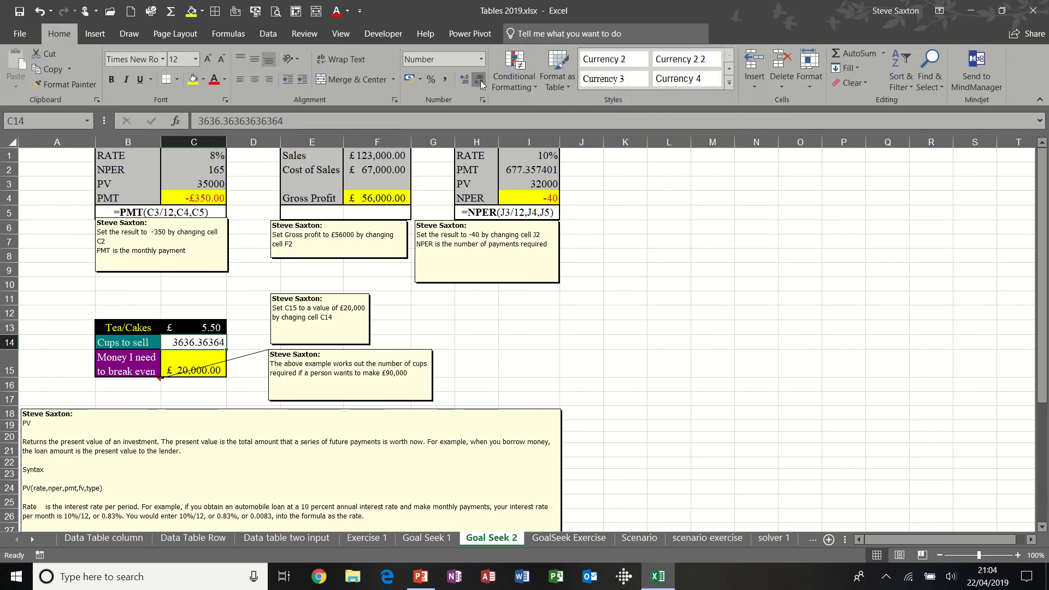
left_click(479, 81)
left_click(479, 80)
left_click(479, 80)
left_click(479, 80)
left_click(479, 80)
On the GoalSeek Exercise sheet, goal seek the Months in B4 to 40 by changing the Payment cell B3.
left_click(582, 541)
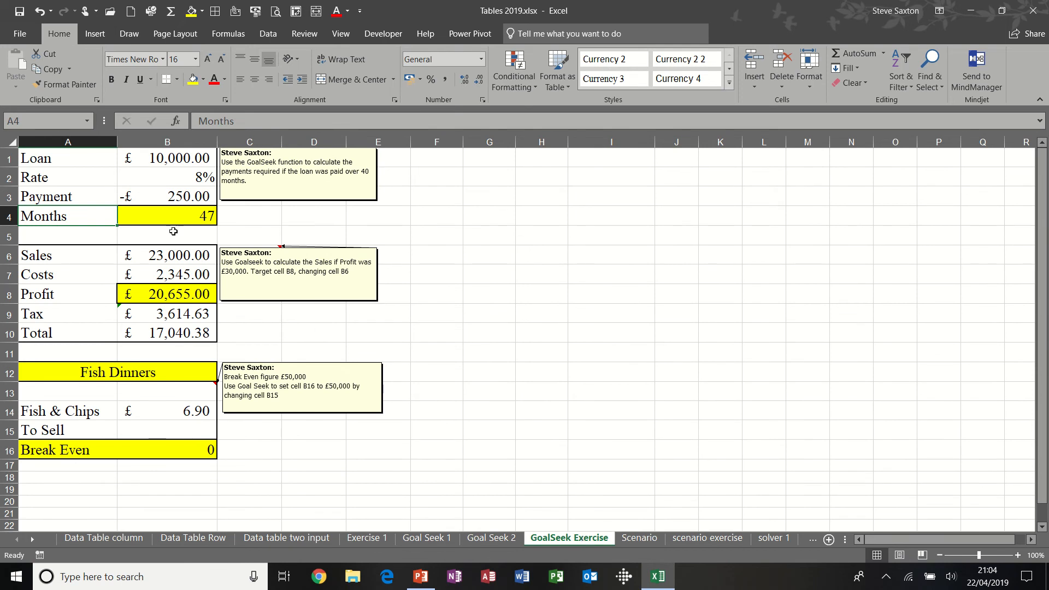
left_click(164, 217)
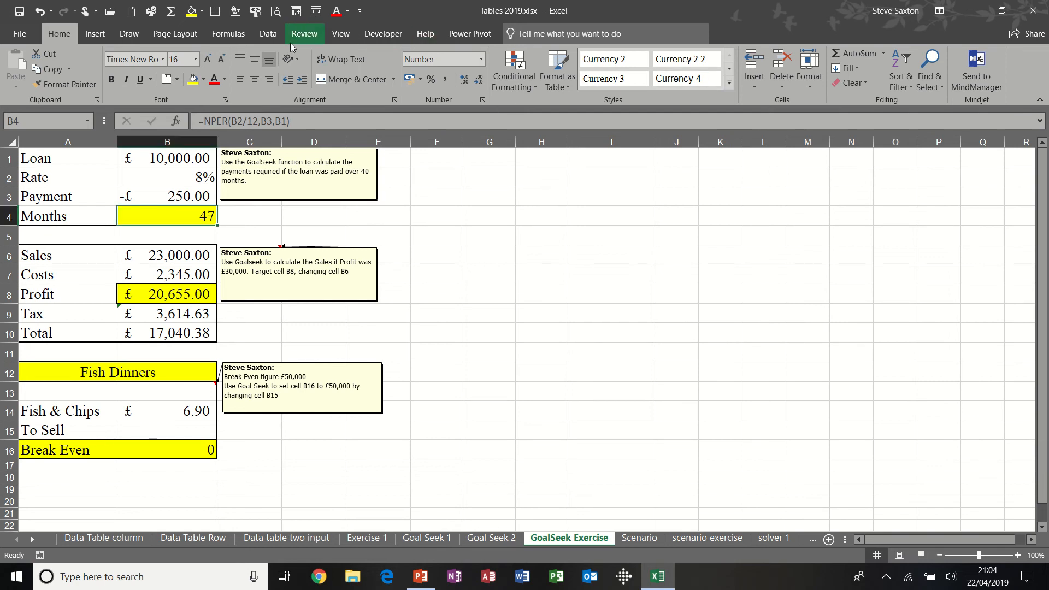
left_click(268, 35)
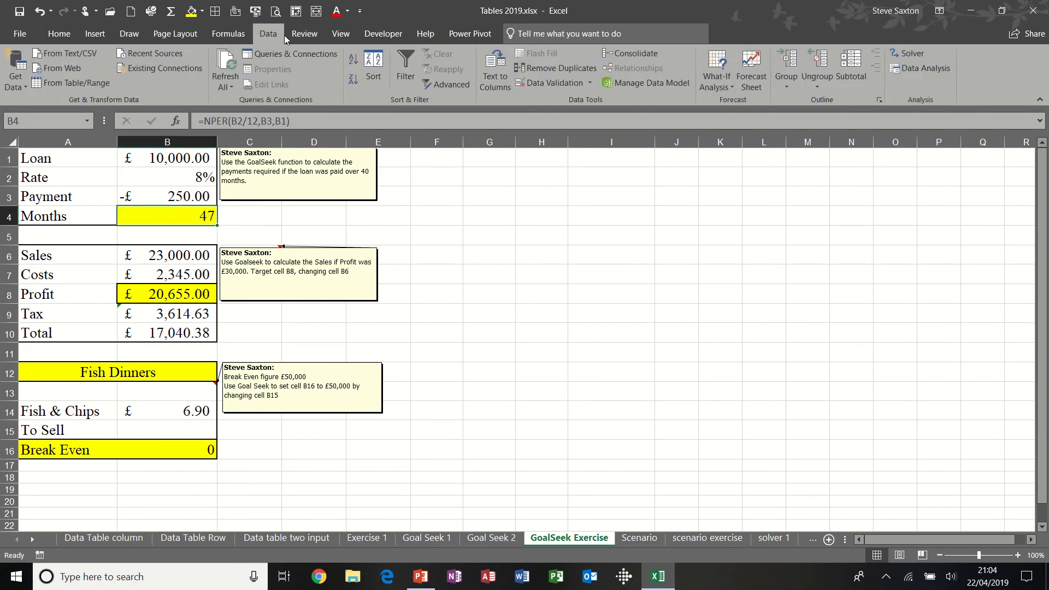
left_click(726, 87)
left_click(734, 118)
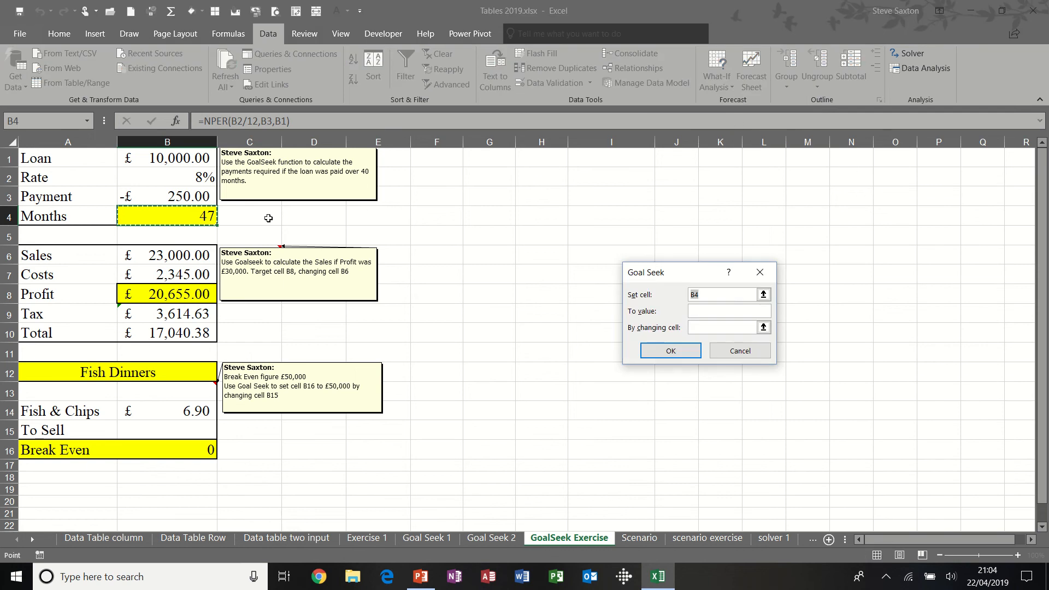
left_click(716, 309)
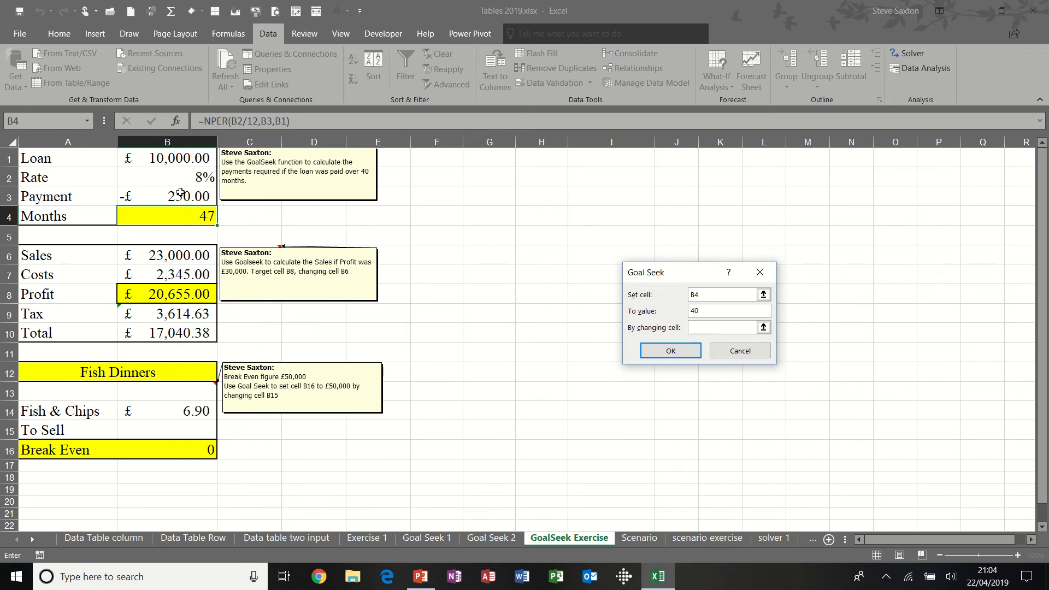
left_click(172, 197)
left_click(671, 352)
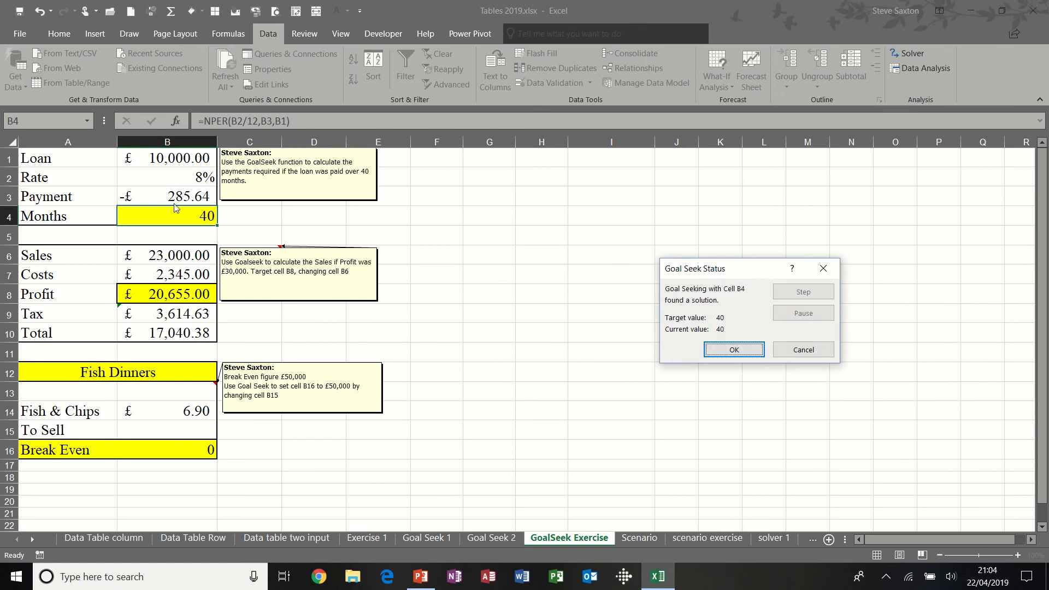
left_click(741, 355)
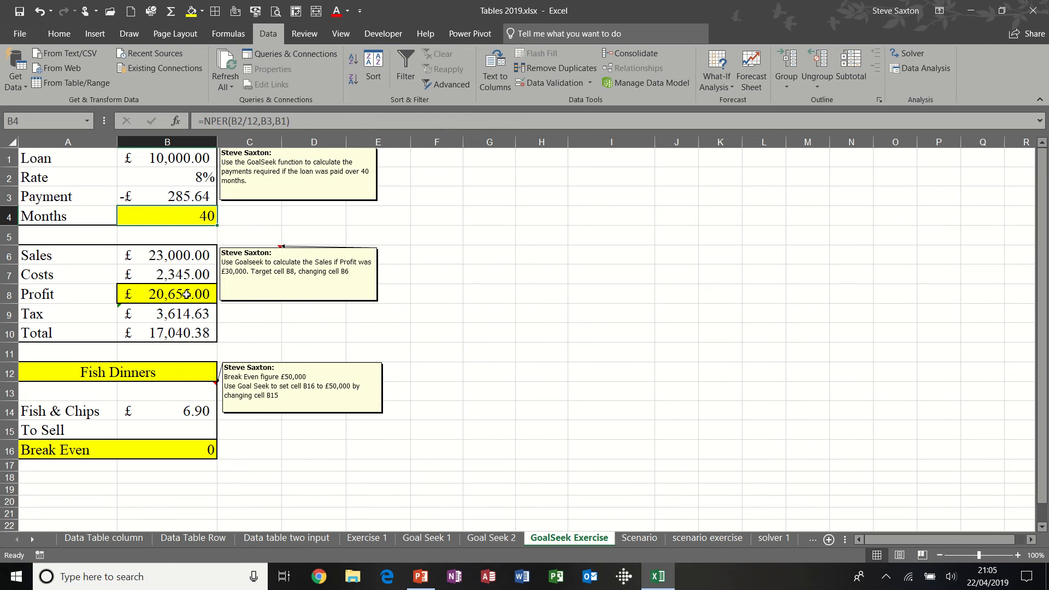
Goal seek the Profit in B8 to 30000 by changing the Sales cell $B$6.
left_click(186, 295)
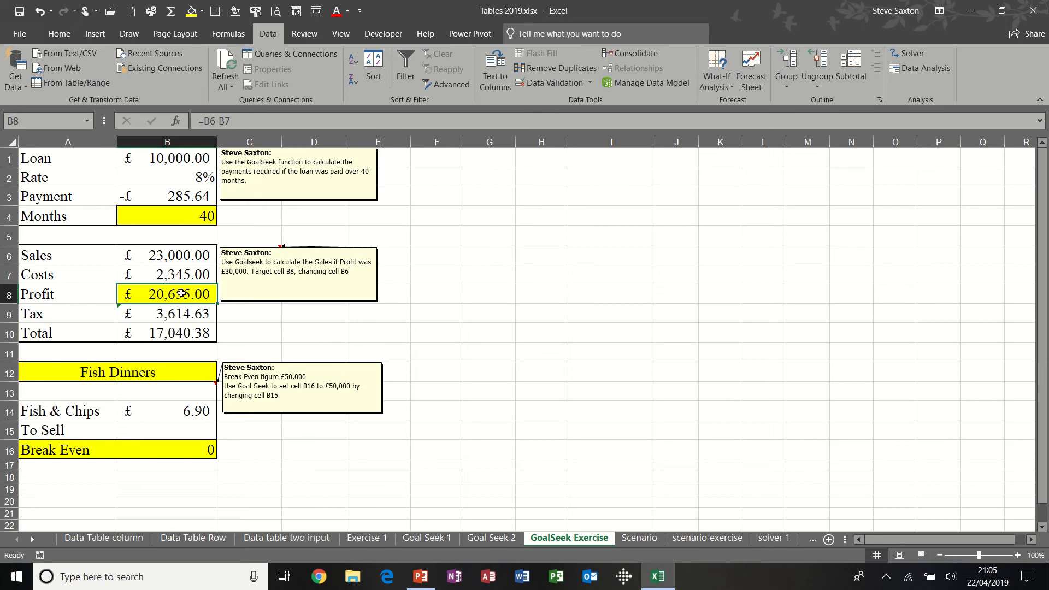
left_click(710, 82)
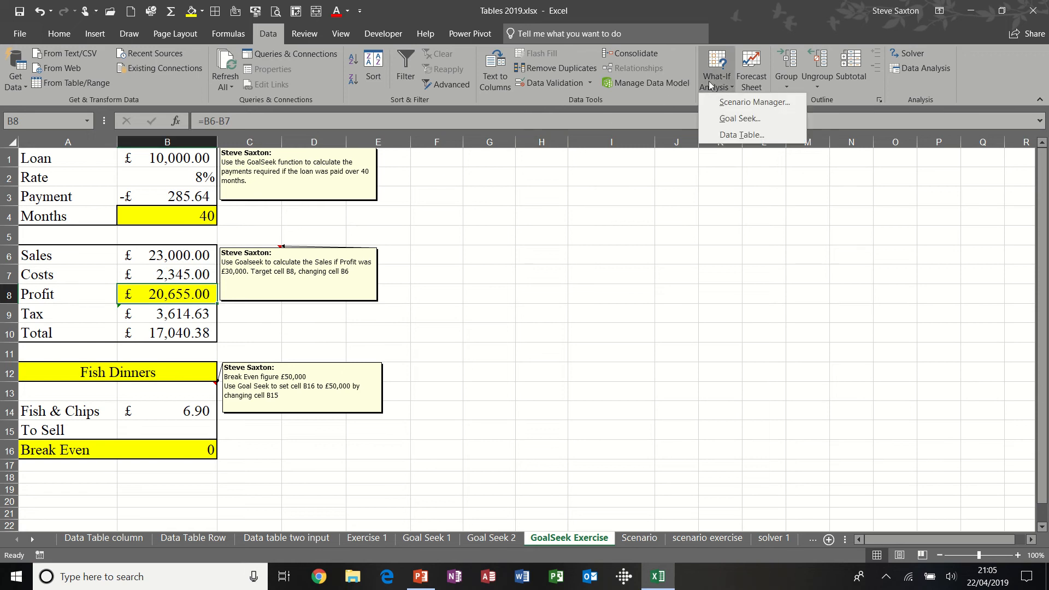
left_click(725, 118)
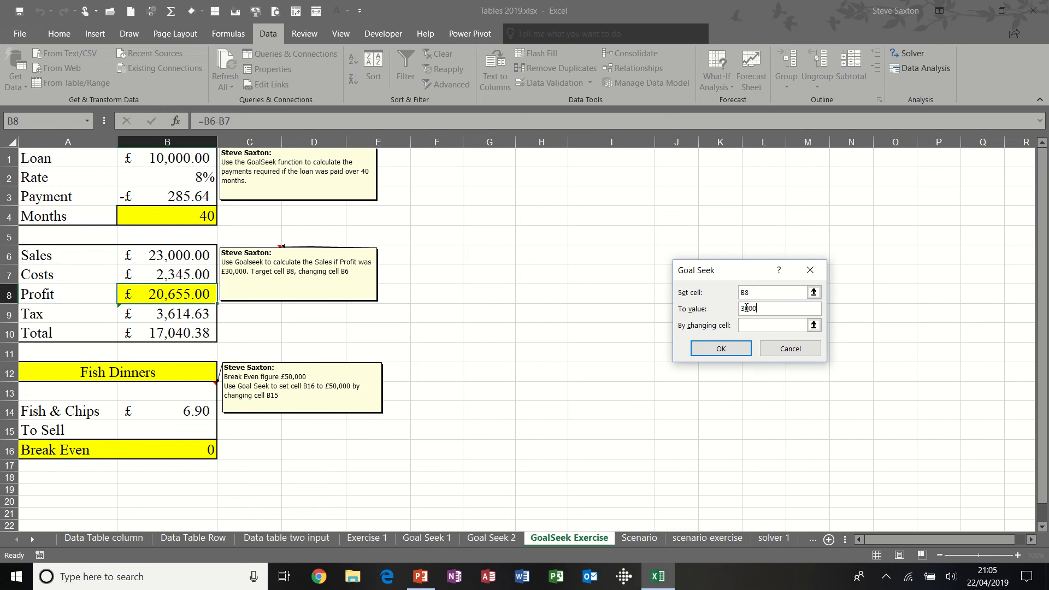
left_click(747, 324)
left_click(178, 256)
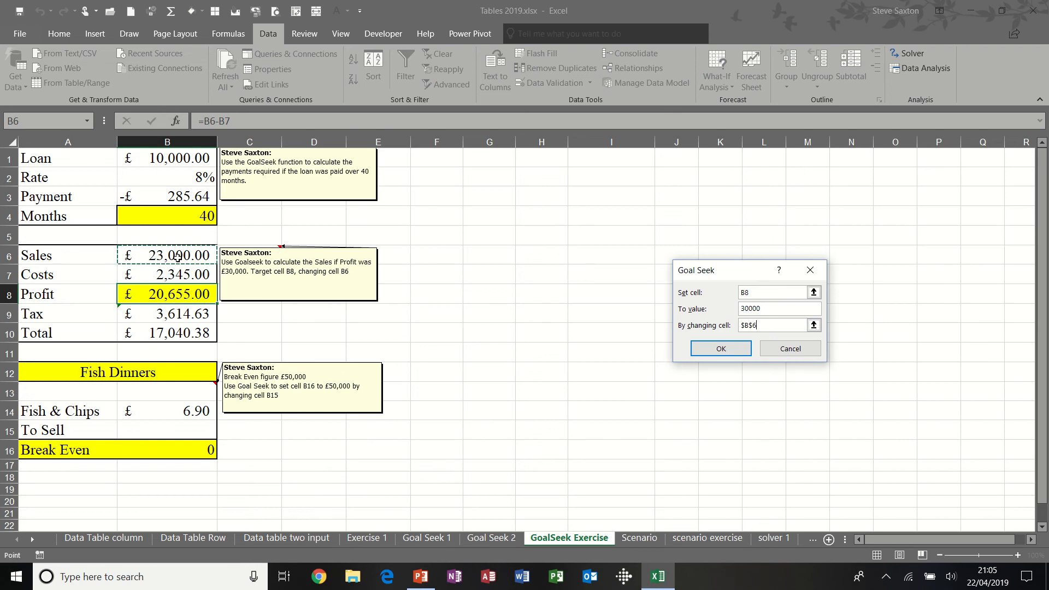
left_click(705, 350)
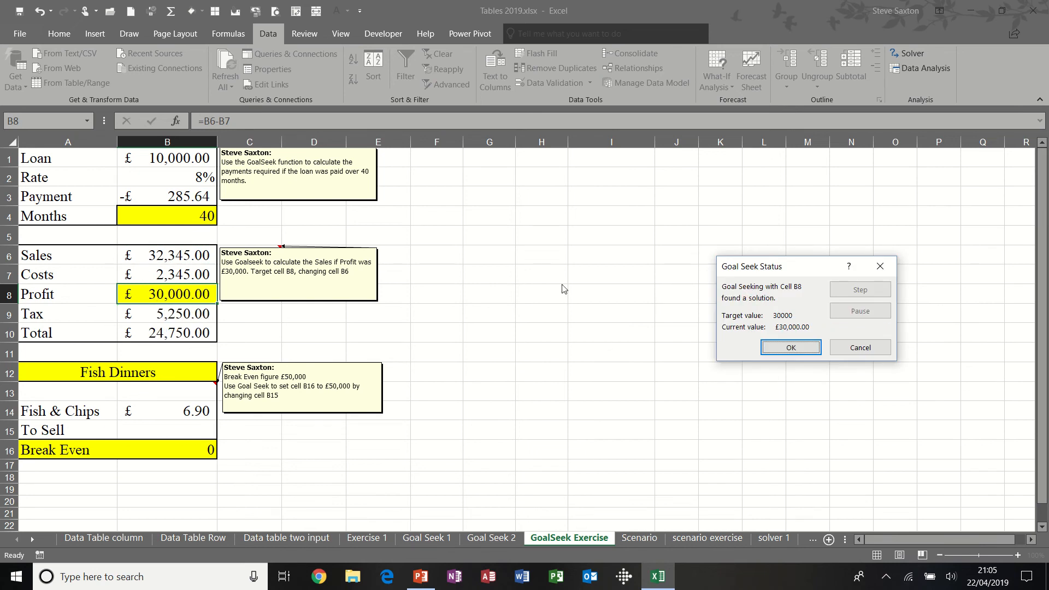
left_click(775, 347)
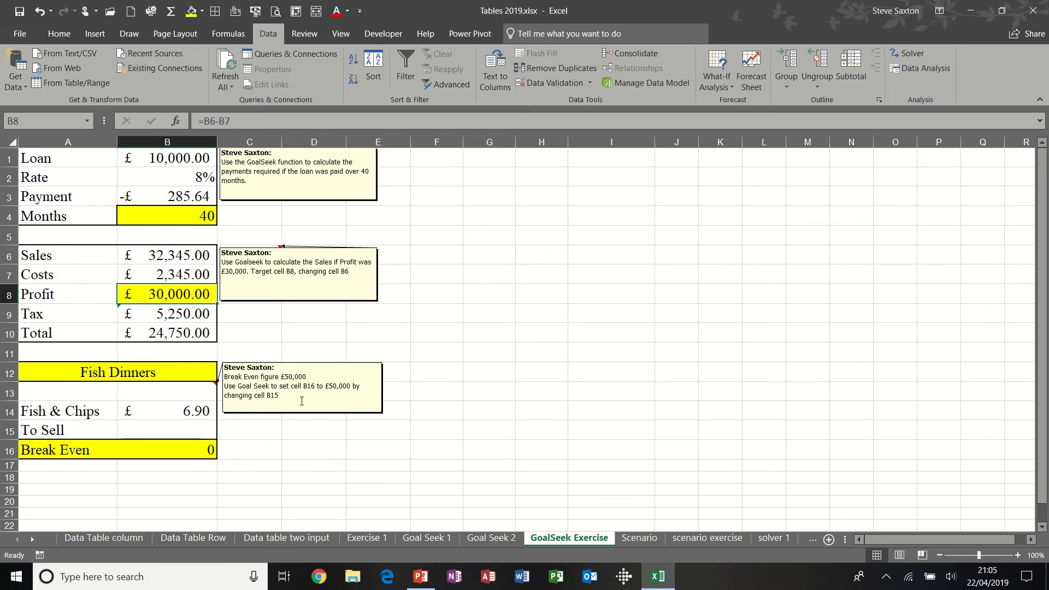
Goal seek the Fish Dinners Break Even cell B16 to 50000 by changing the To Sell cell B15.
left_click(183, 429)
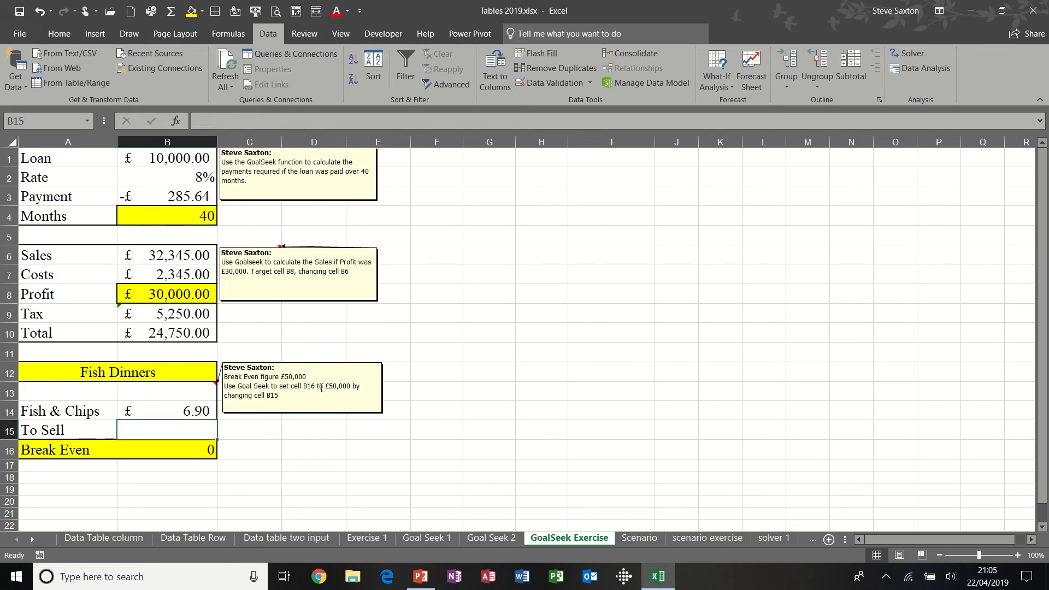
left_click(194, 448)
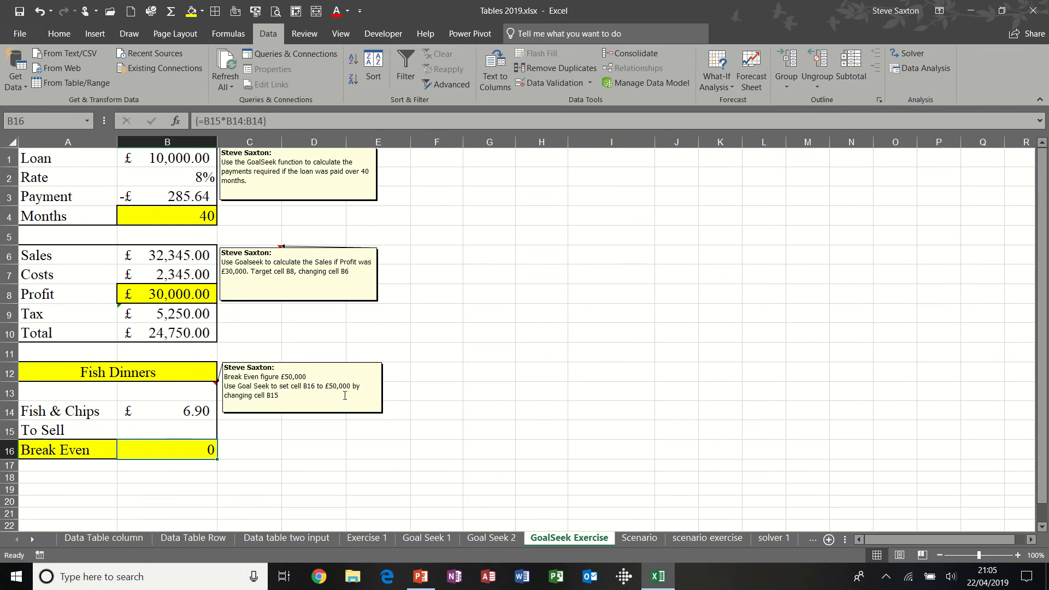
left_click(724, 89)
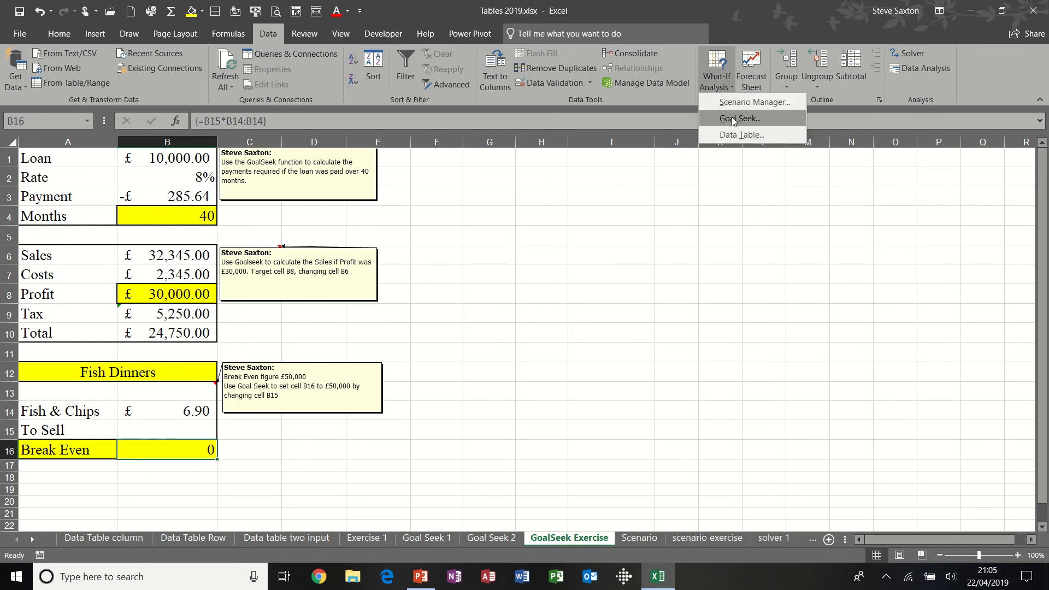
left_click(732, 116)
left_click(799, 306)
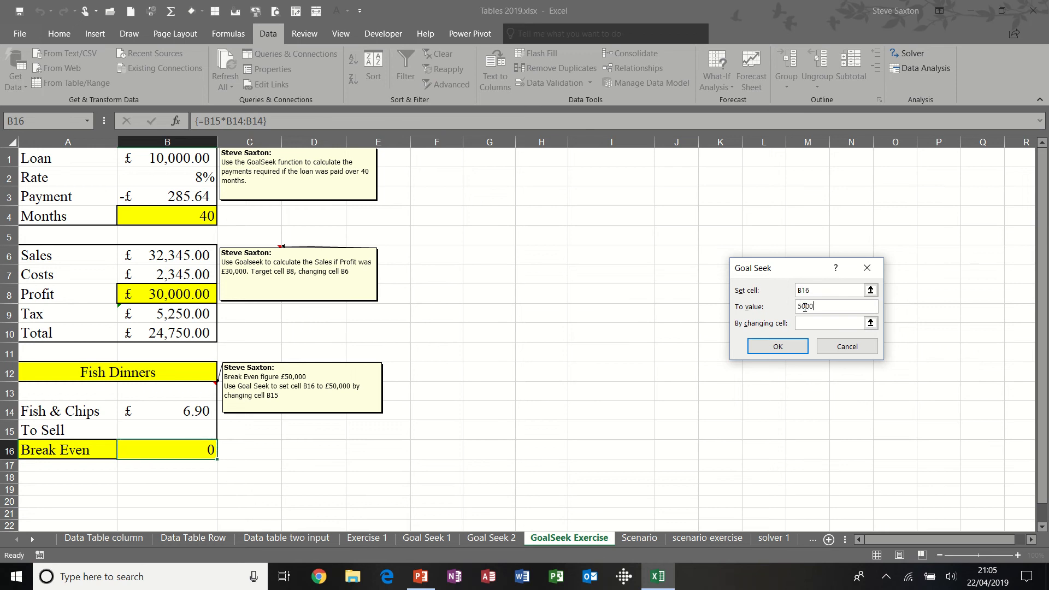
left_click(805, 322)
left_click(144, 431)
left_click(758, 348)
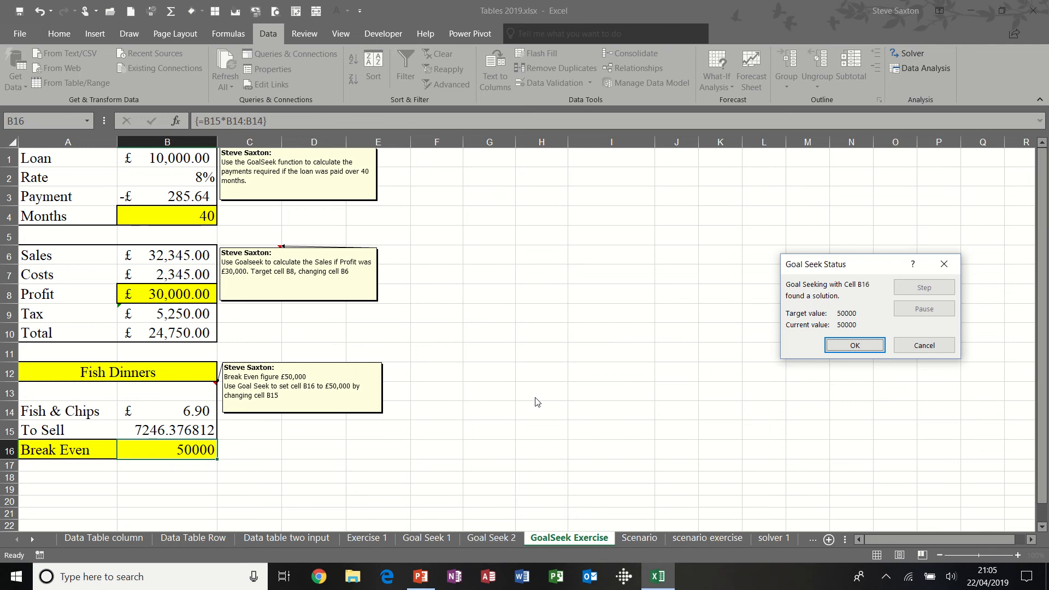
left_click(843, 346)
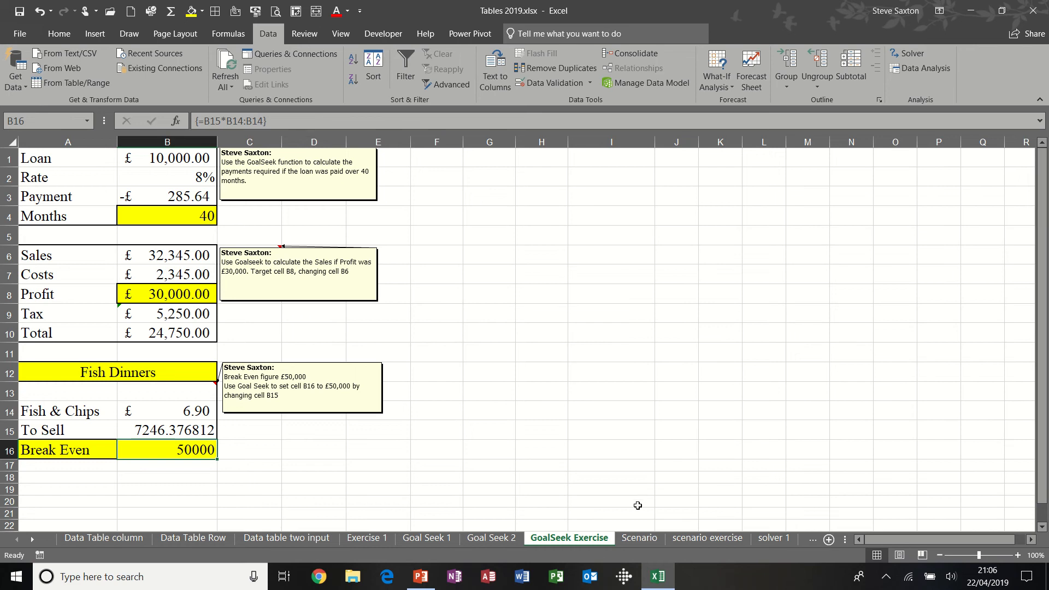
On the Scenario sheet, examine the budget's formula cells B4, B9 and B11 and its input cells B2:B3 and B6:B8.
left_click(635, 539)
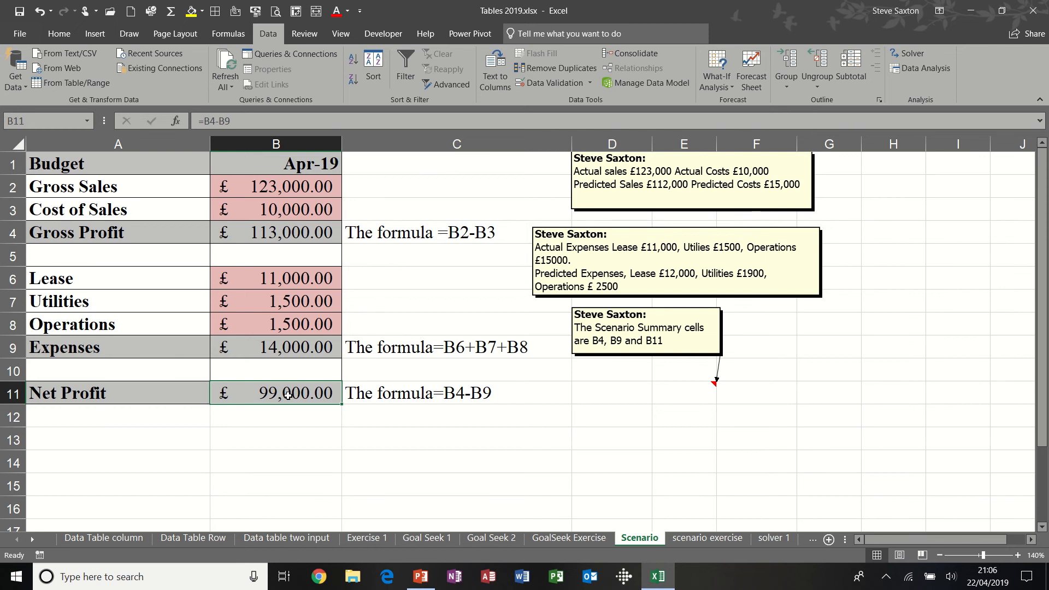
left_click(295, 347)
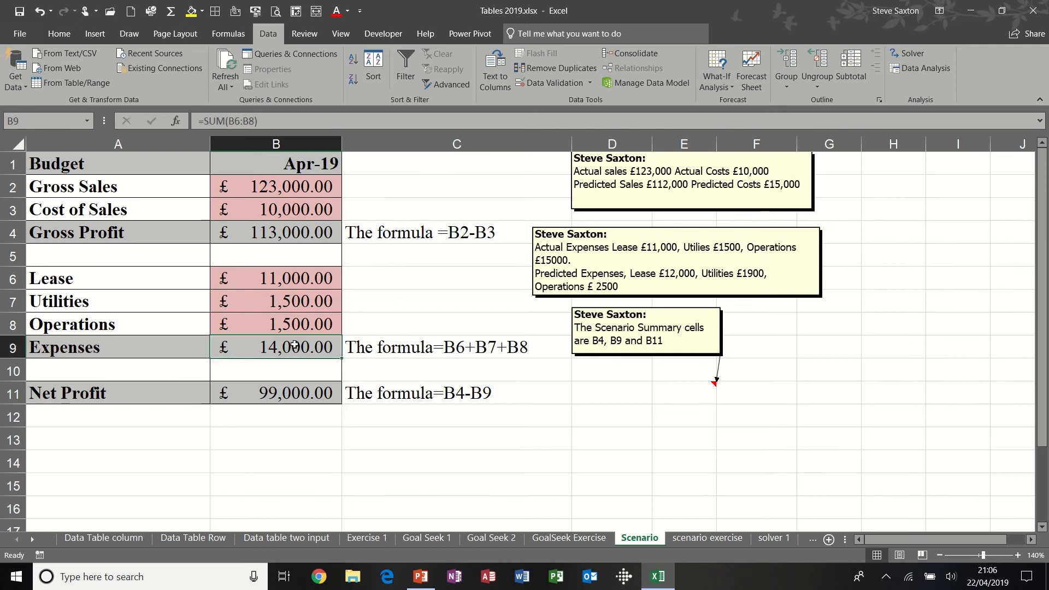
left_click(283, 229)
left_click(288, 345)
left_click(289, 397)
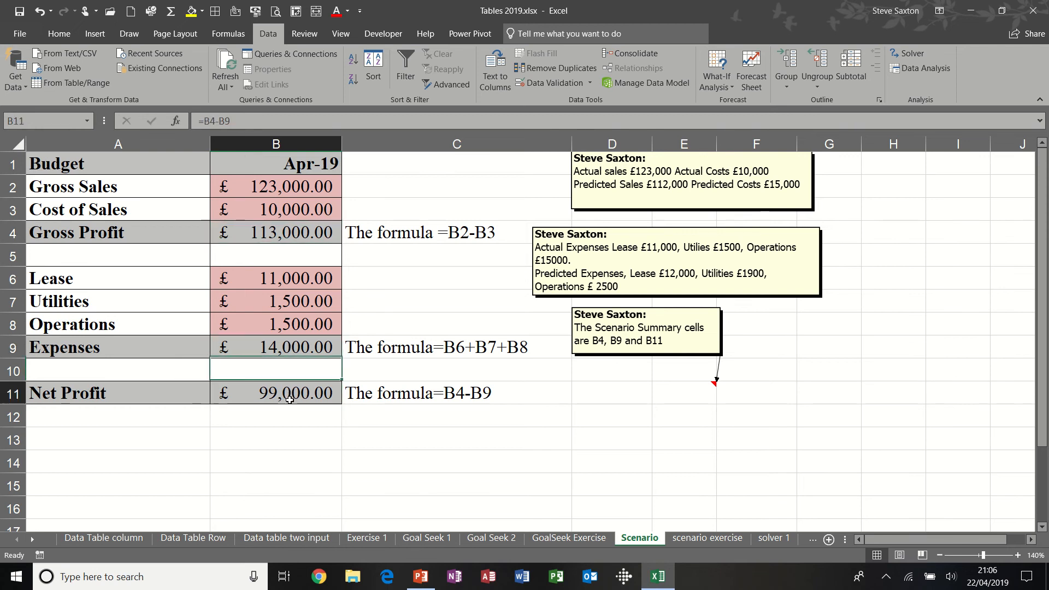
left_click(283, 187)
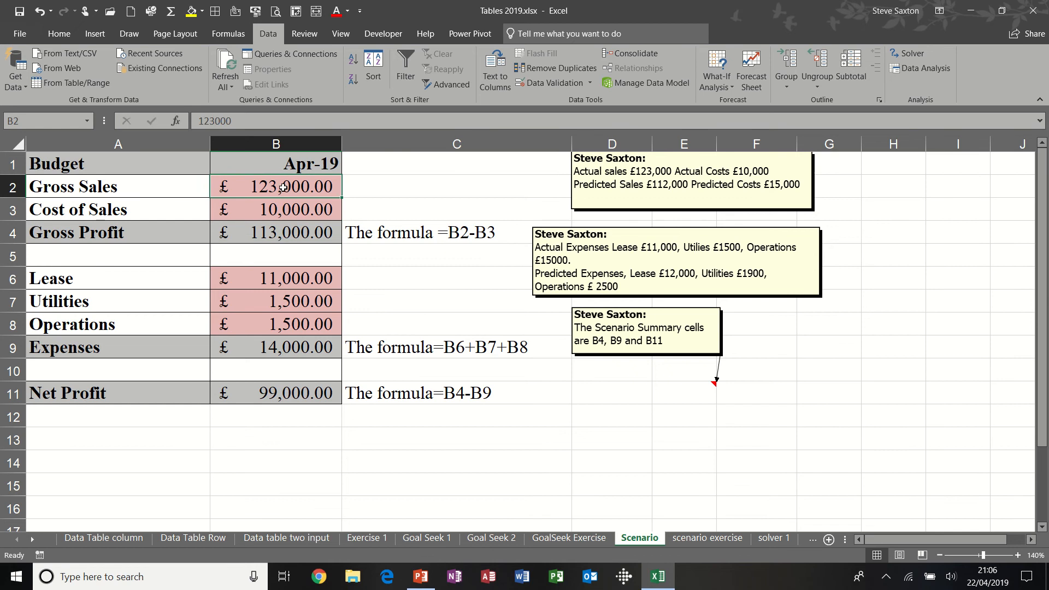
left_click_drag(283, 187, 284, 210)
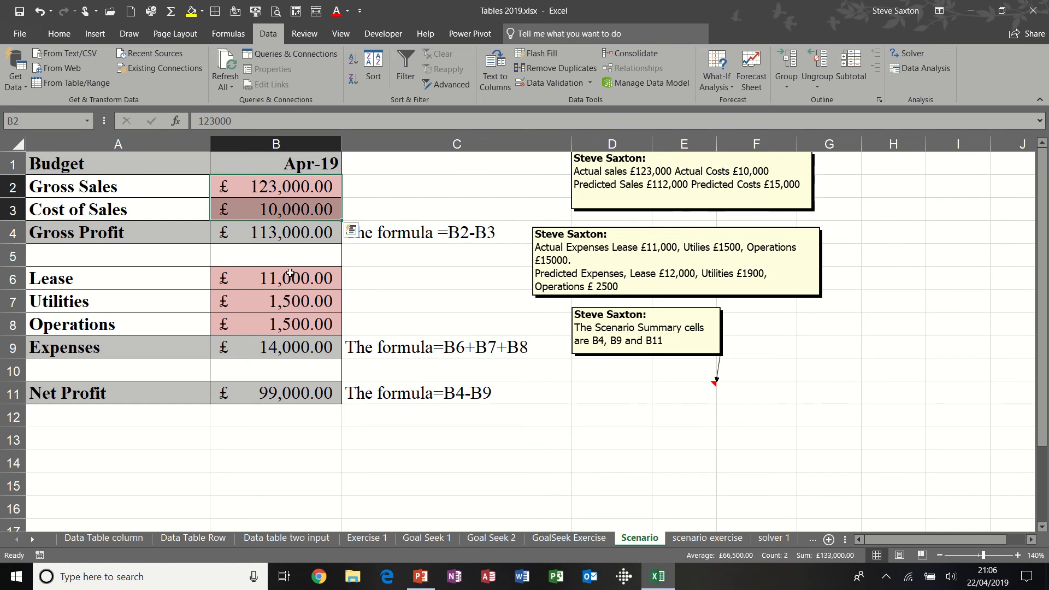
left_click_drag(290, 274, 293, 322)
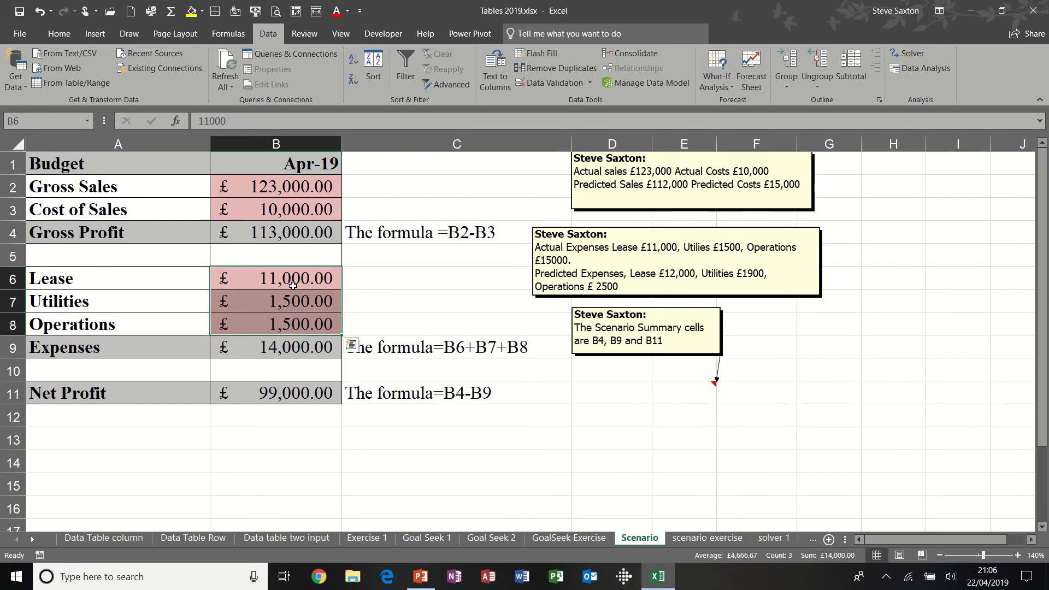
left_click(294, 283)
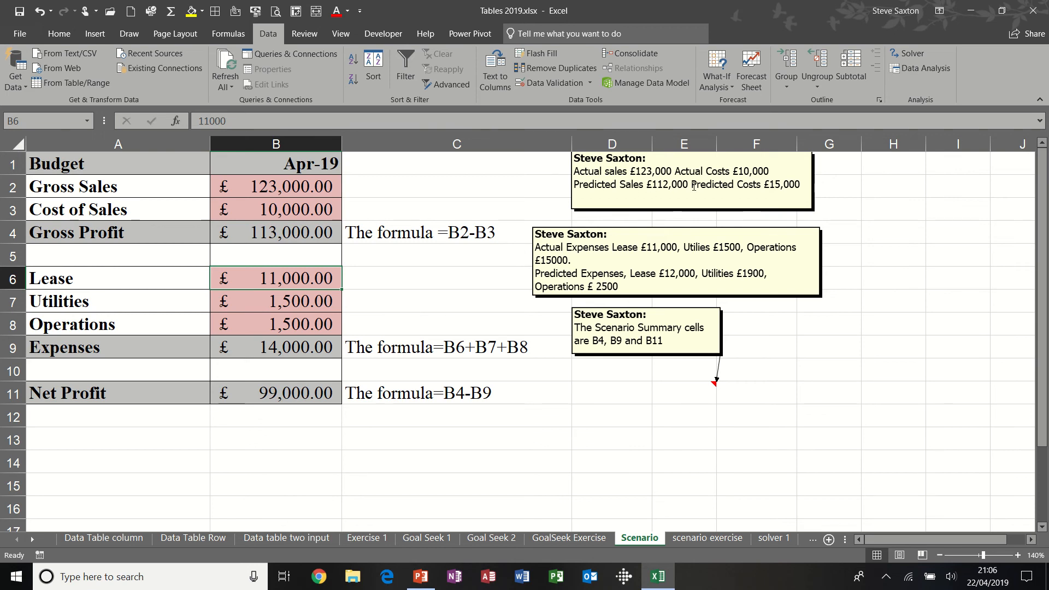
left_click(285, 187)
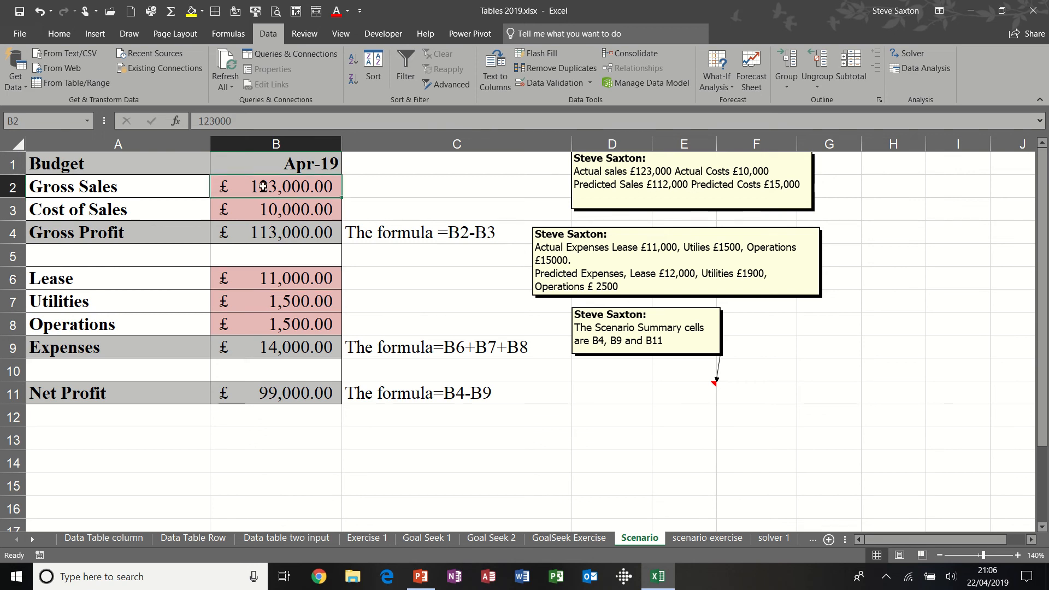
Create names for the budget range A2:B11 from its left column labels and check the names of the Gross Sales and Cost of Sales cells.
left_click_drag(157, 188, 265, 394)
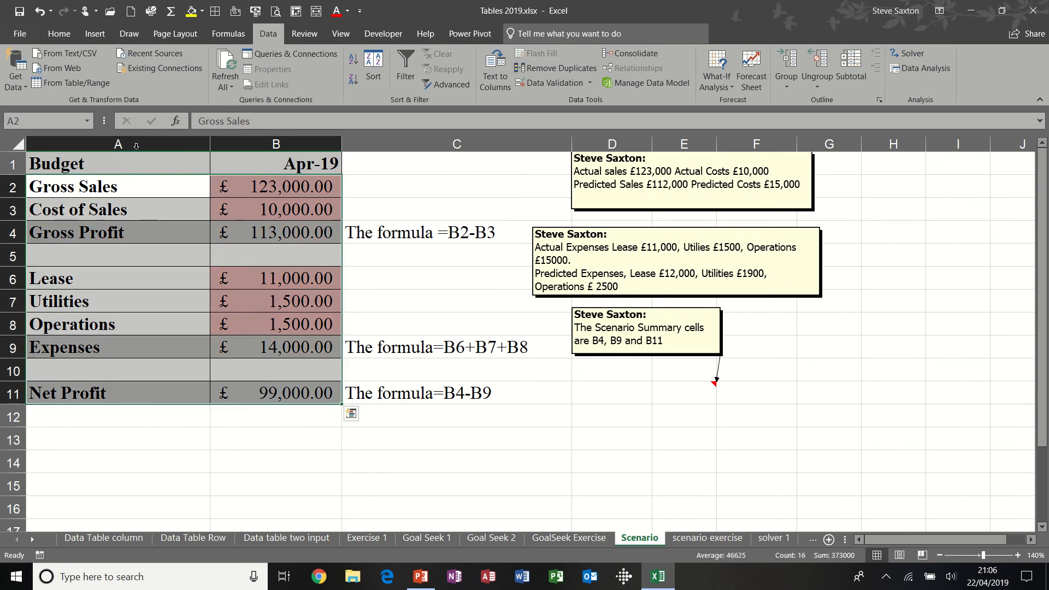
left_click(229, 34)
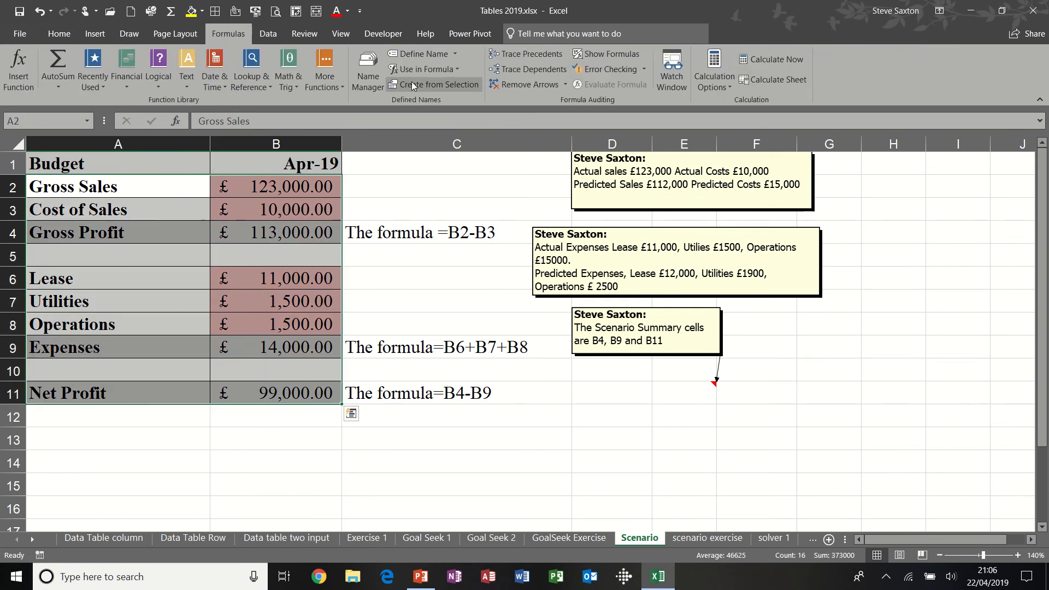
left_click(429, 86)
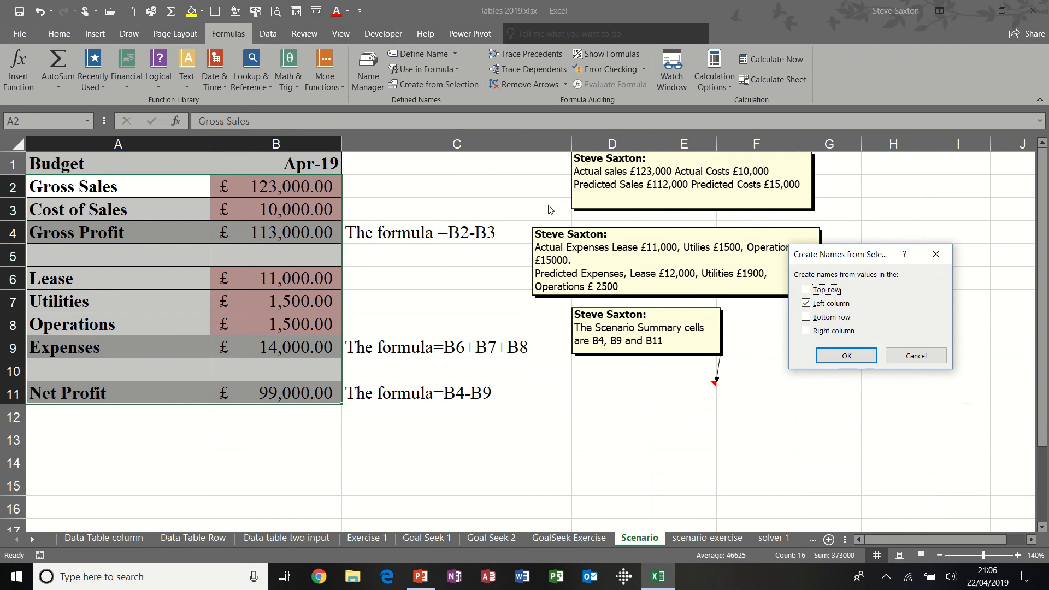
left_click(841, 355)
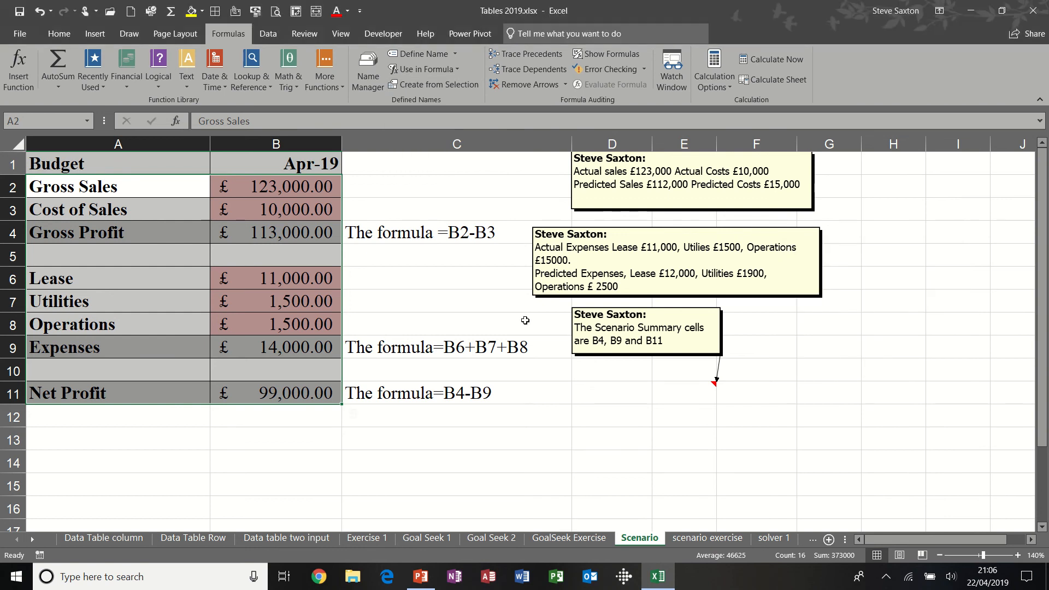
left_click(296, 191)
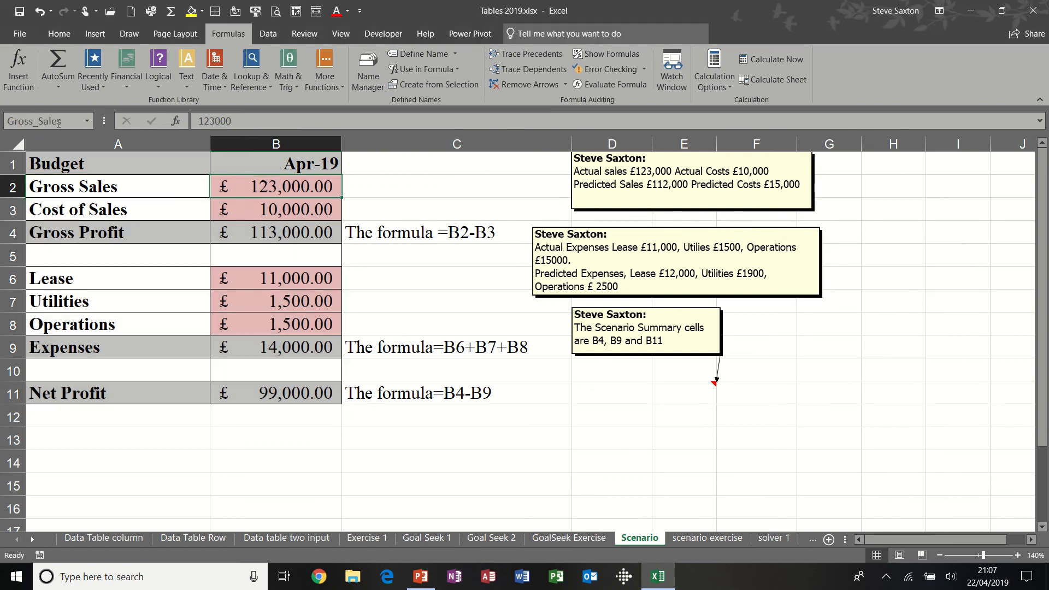
left_click(292, 216)
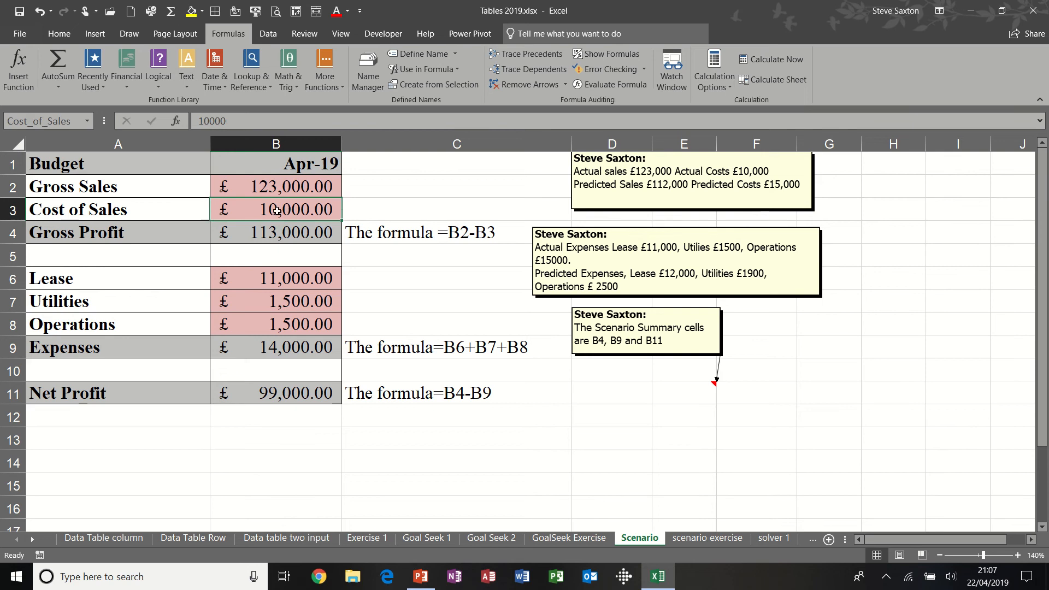
left_click(267, 227)
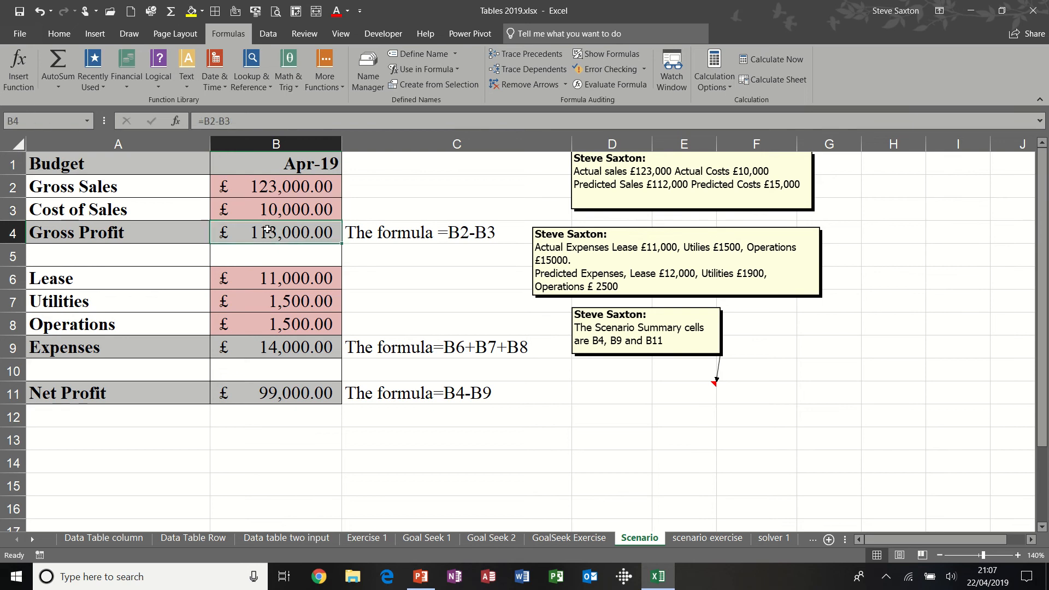
left_click(295, 206)
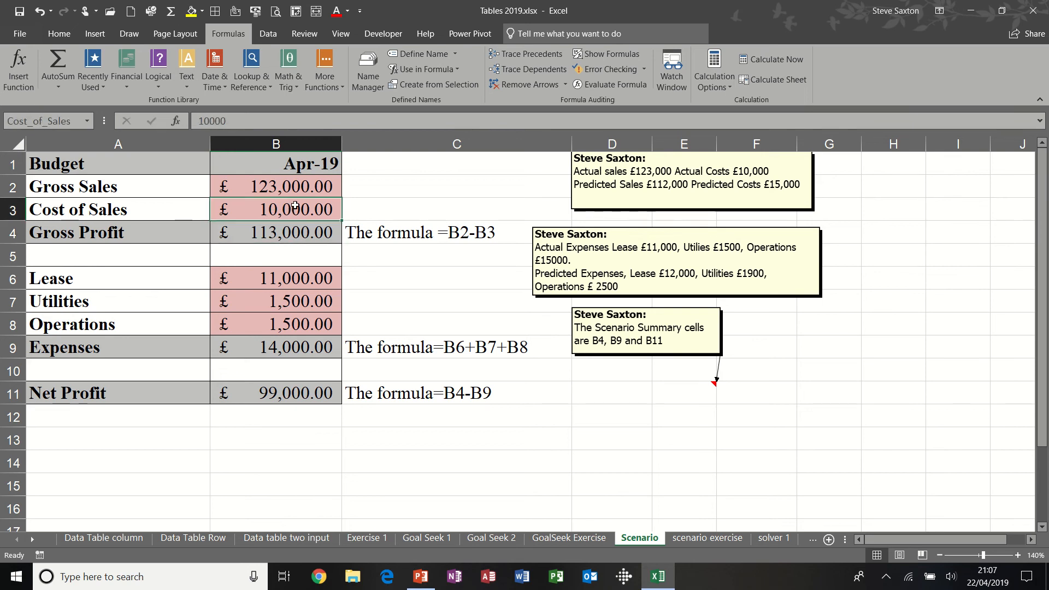
Start a new scenario in Scenario Manager and name it Actual.
left_click(268, 33)
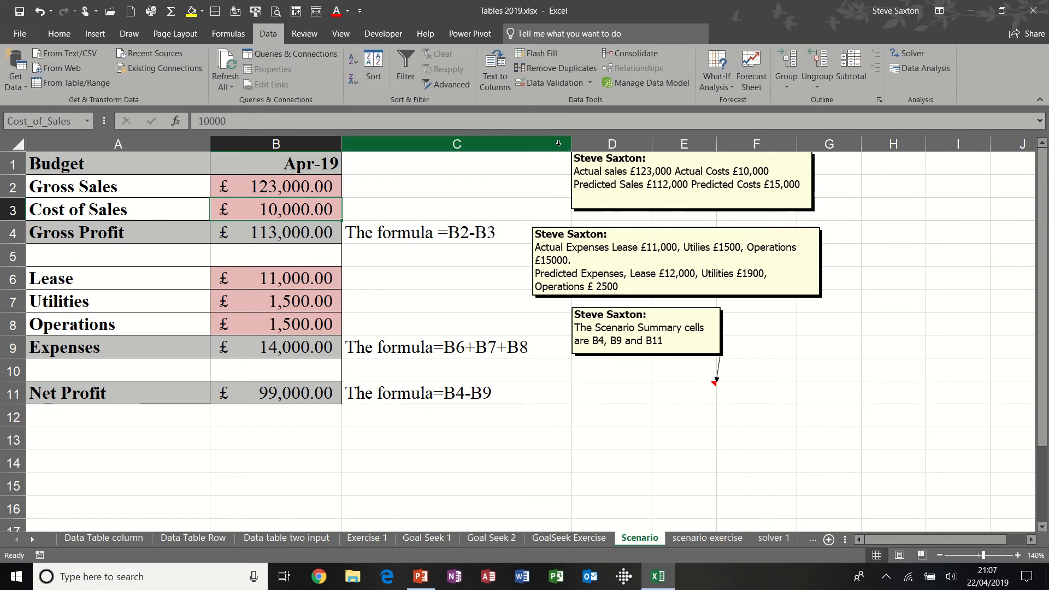
left_click(713, 87)
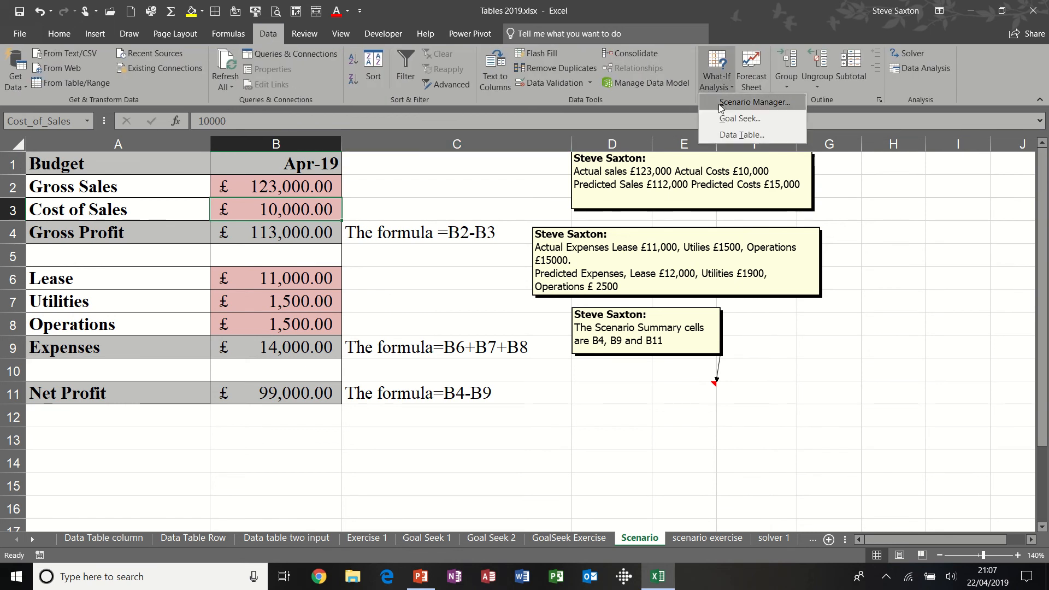
left_click(755, 103)
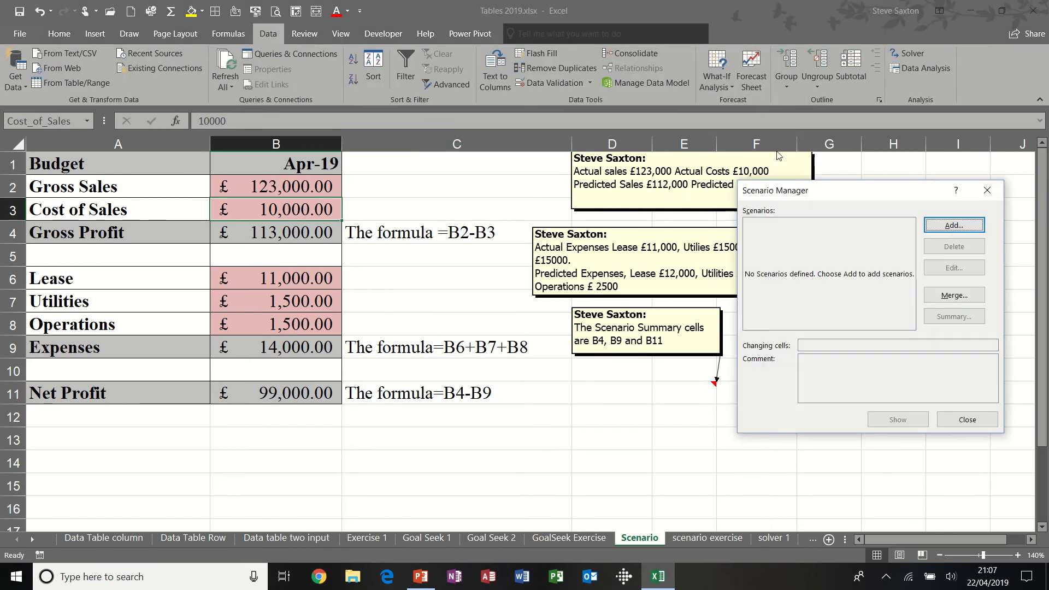
left_click_drag(749, 200, 468, 252)
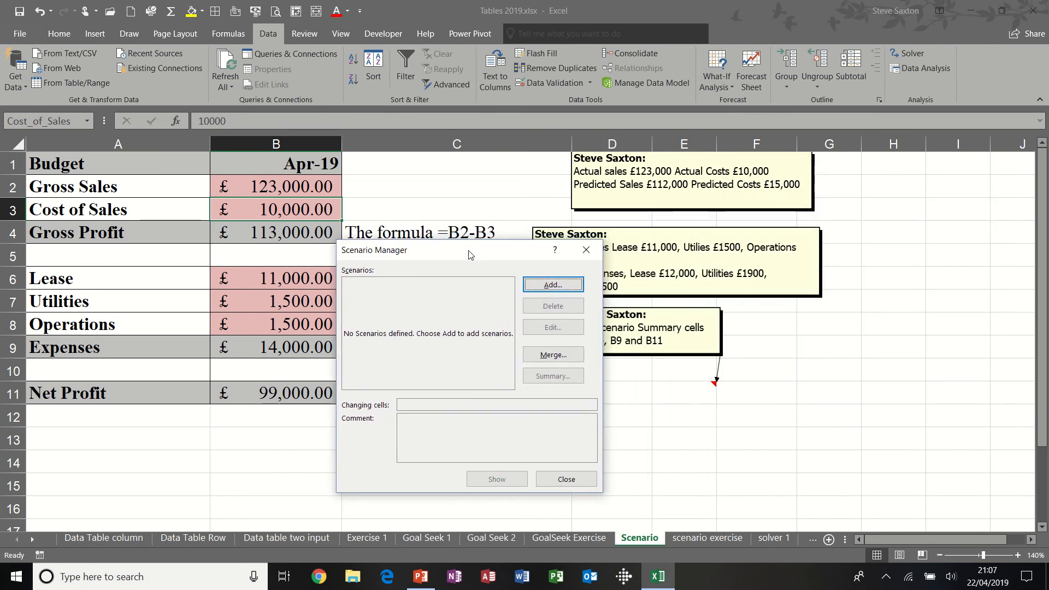
left_click(548, 285)
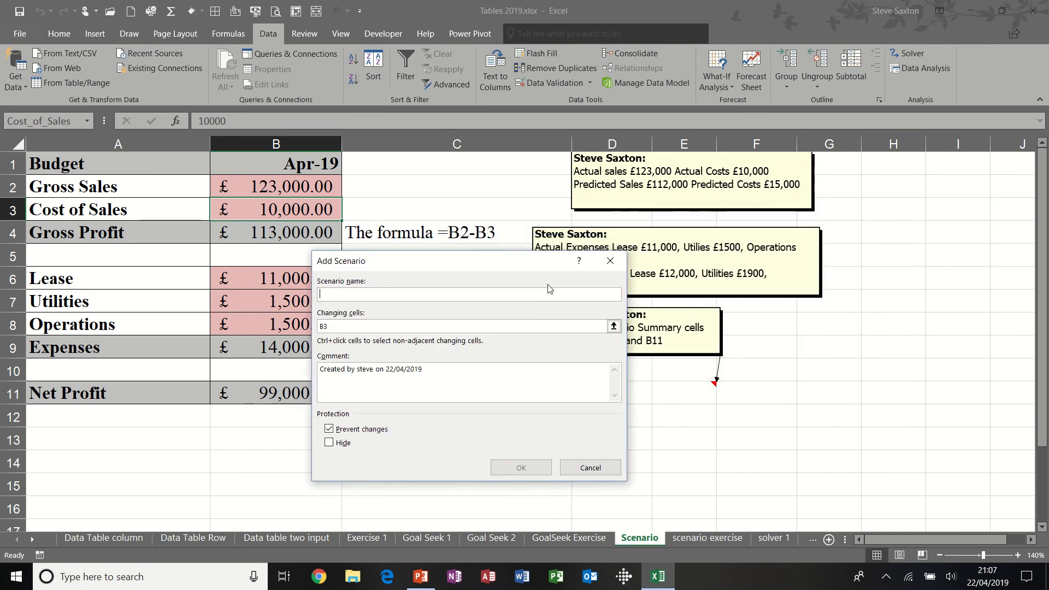
type("Actual")
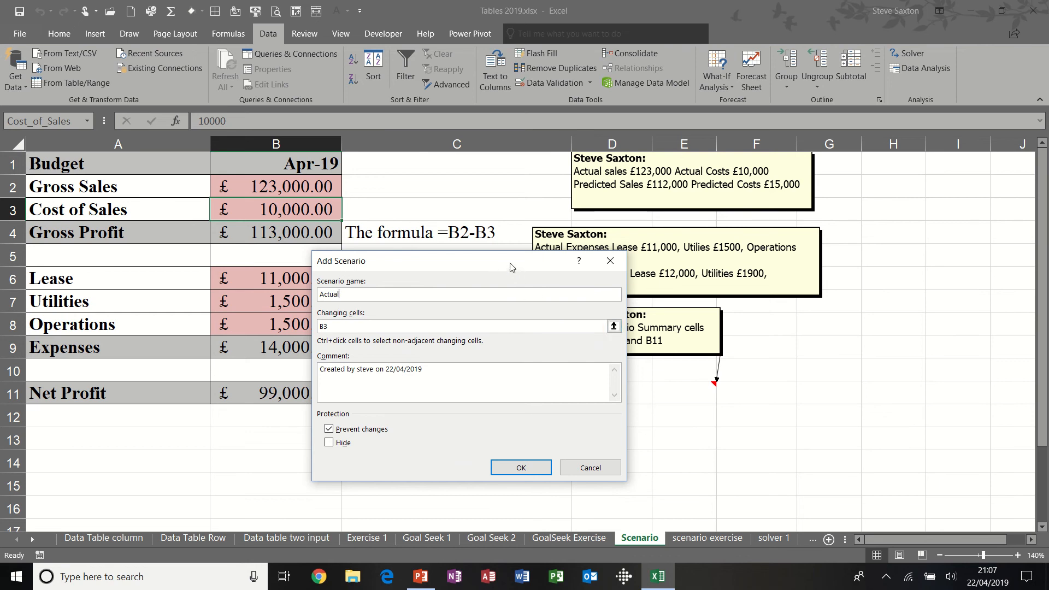
Set the Actual scenario's changing cells to $B$2:$B$3,$B$6:$B$8 and save it with the existing budget values.
left_click_drag(513, 261, 614, 308)
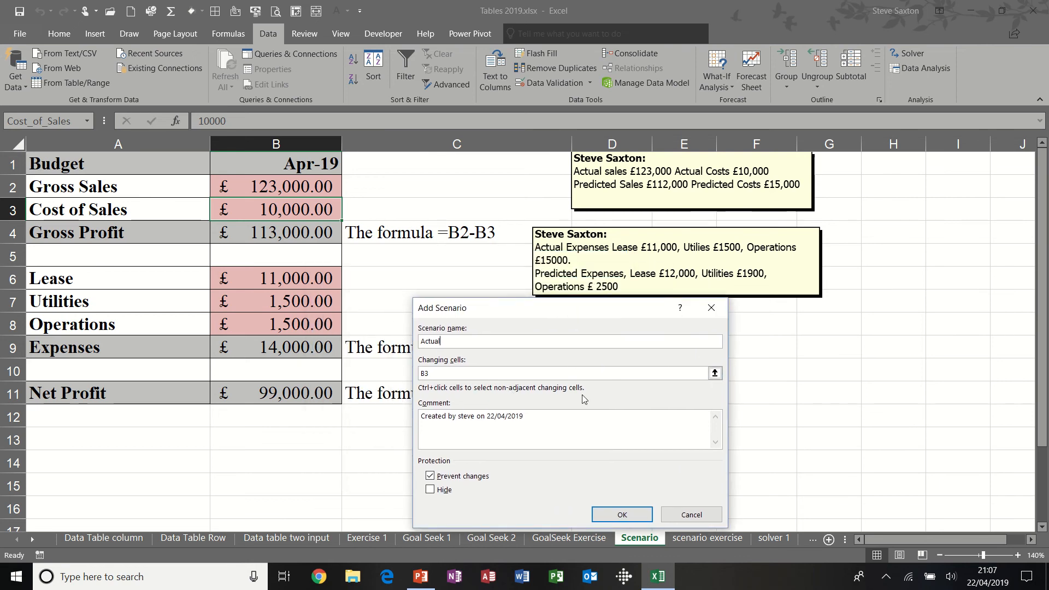
left_click(715, 373)
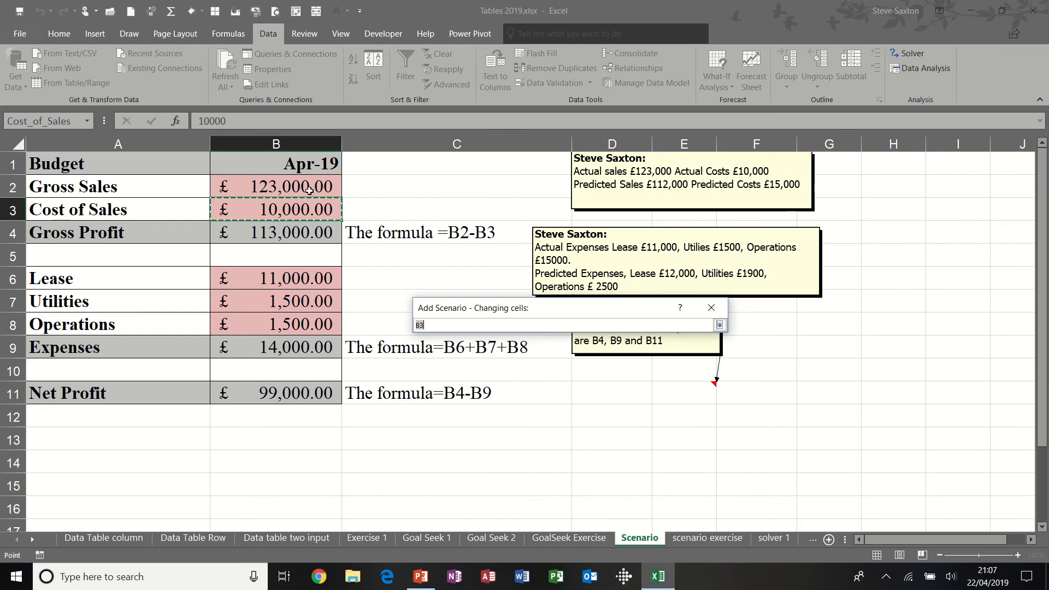
left_click_drag(306, 186, 306, 209)
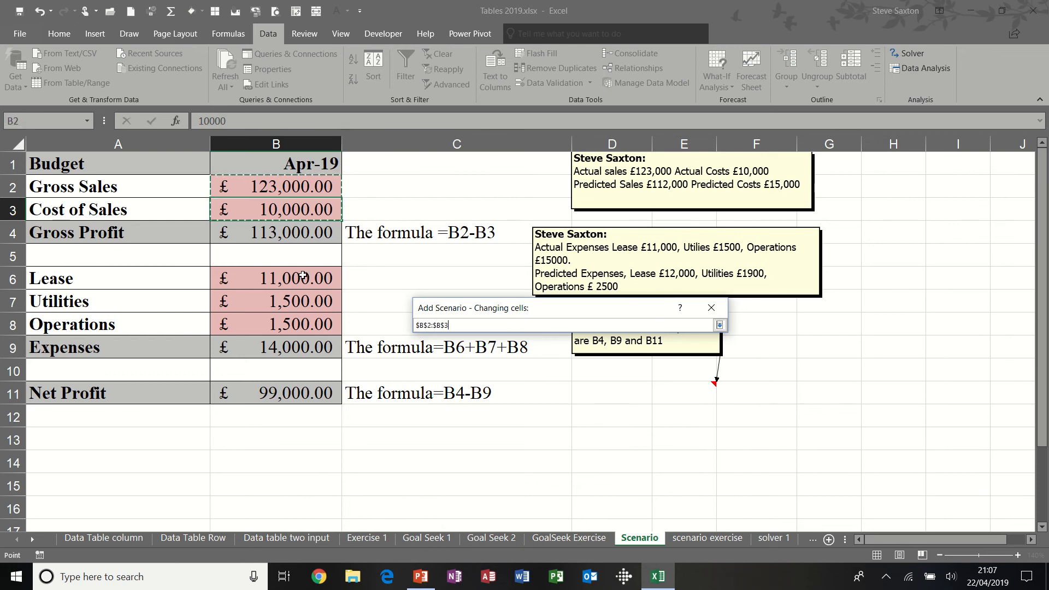
left_click(302, 278, "ctrl")
left_click_drag(303, 278, 304, 325)
left_click(720, 326)
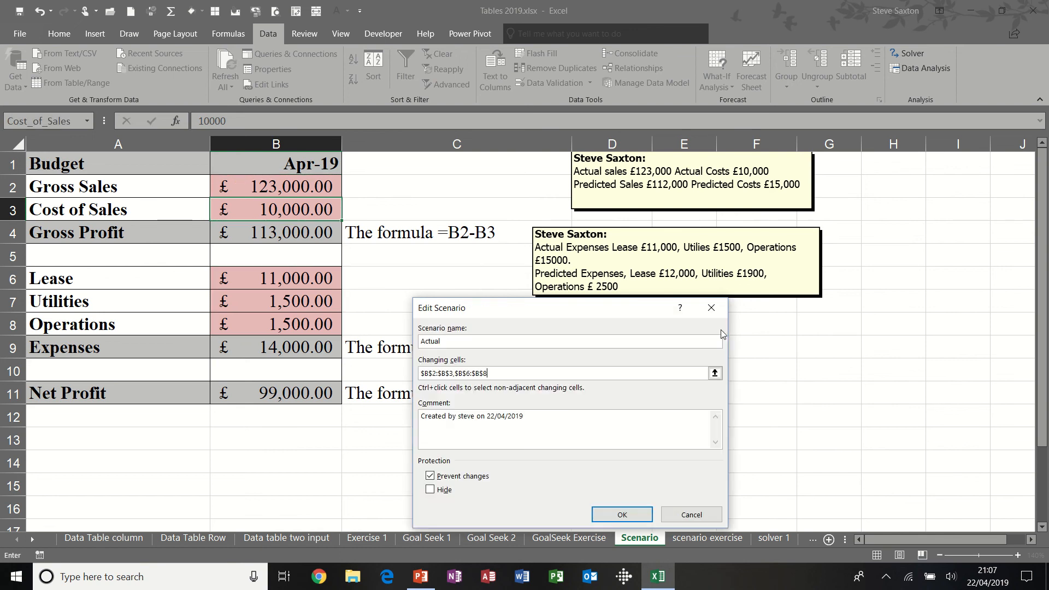
left_click(622, 514)
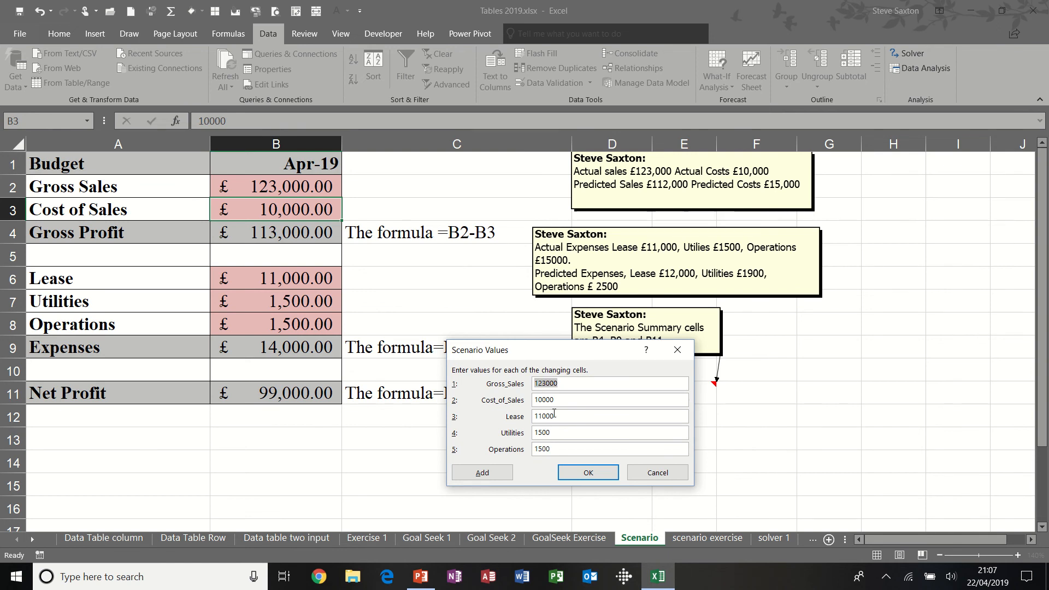
left_click_drag(547, 350, 499, 219)
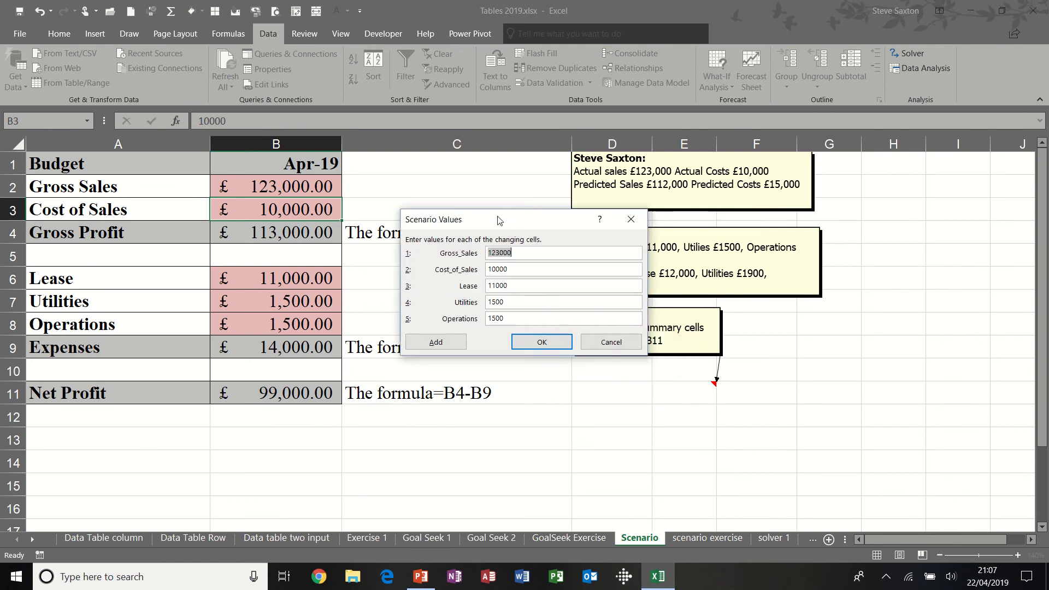
left_click(541, 342)
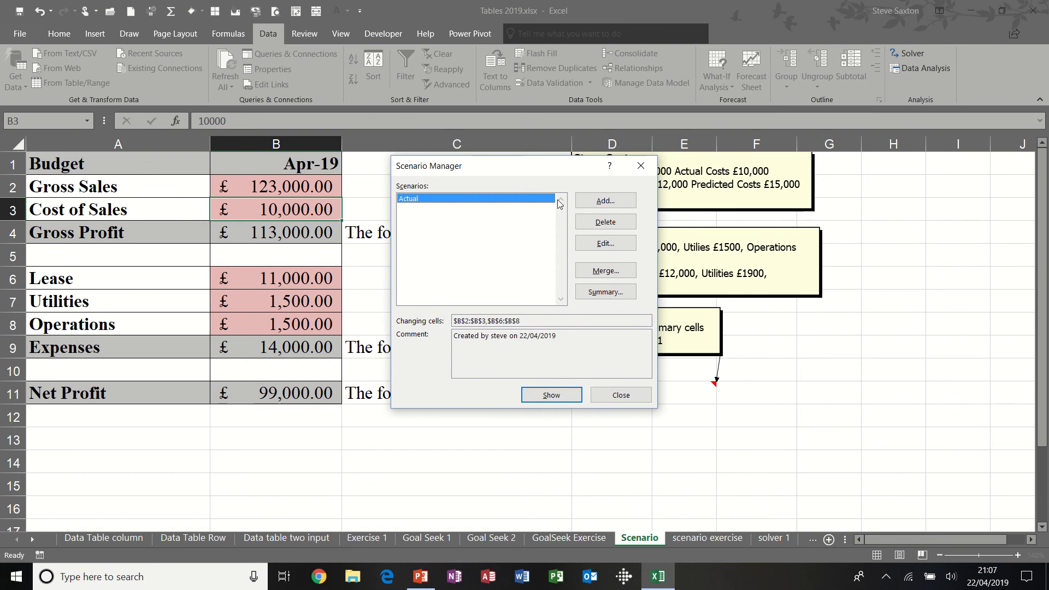
Add a second scenario named Predicted with the same changing cells B2:B3,B6:B8.
left_click(593, 201)
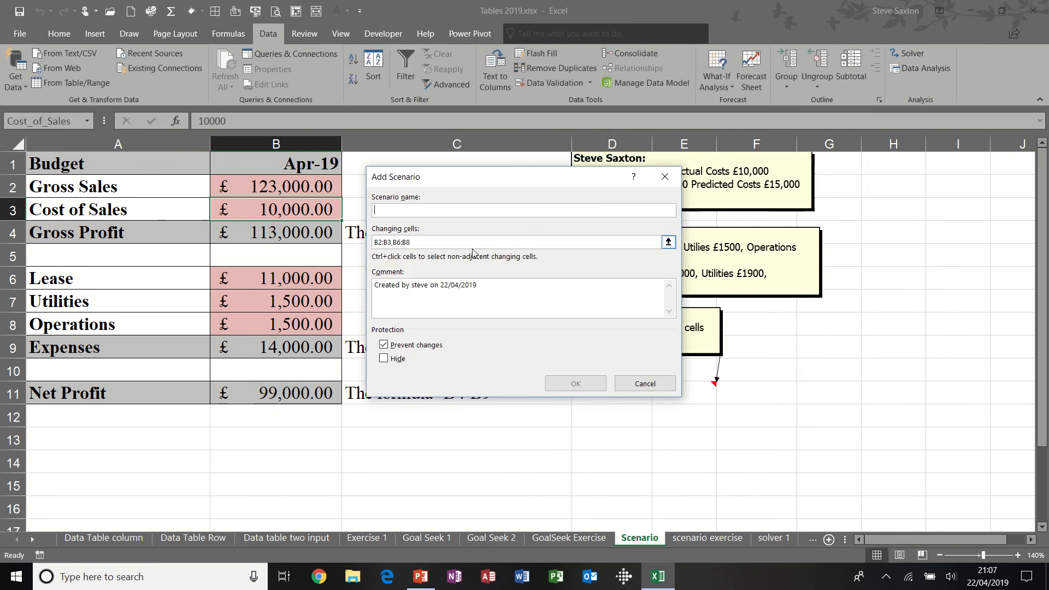
type("Predicted")
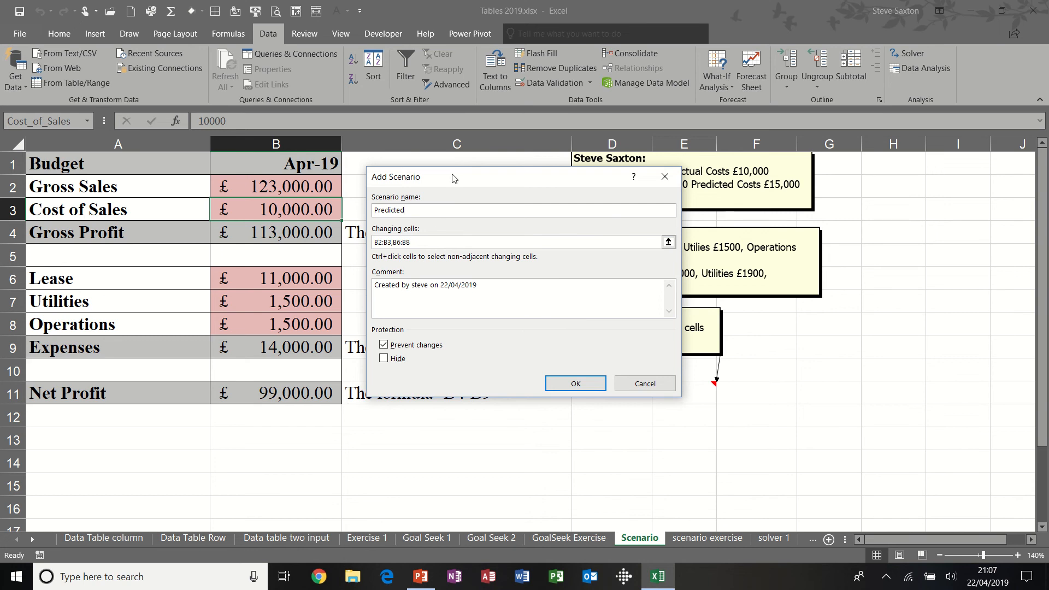
left_click_drag(452, 178, 340, 240)
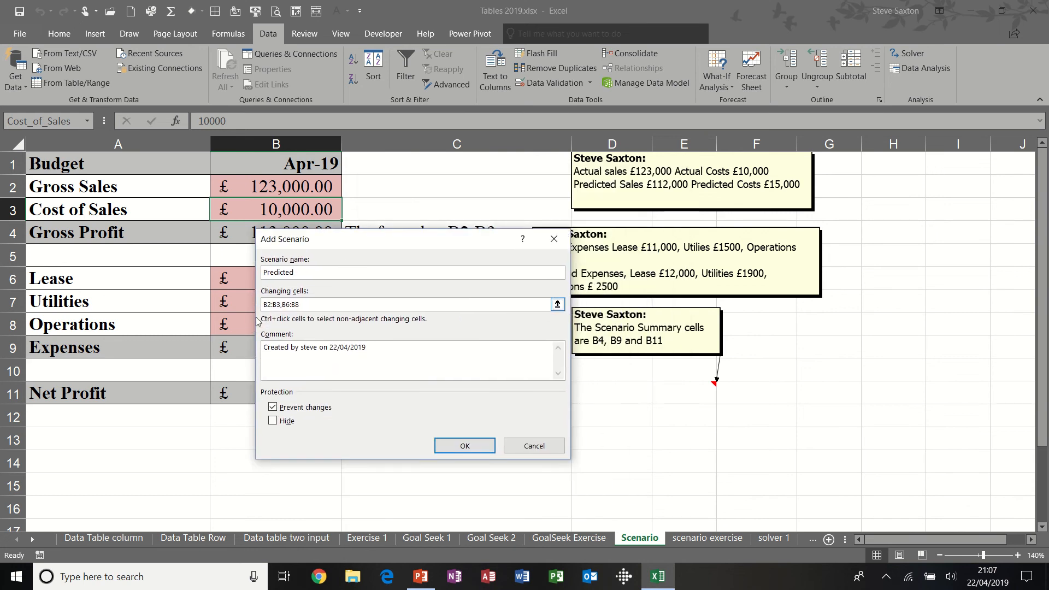
left_click(453, 447)
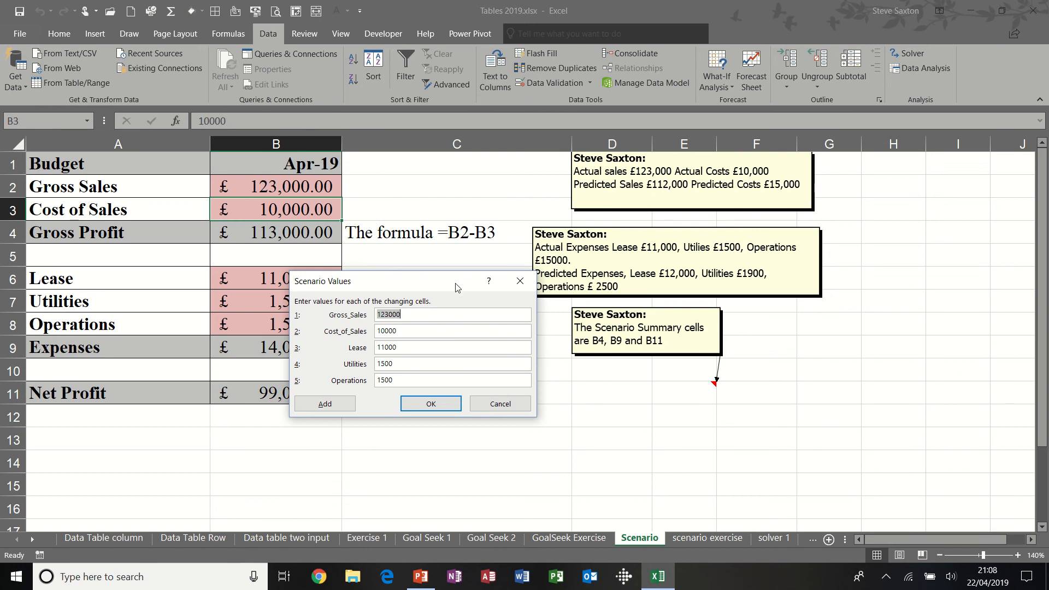
Save the Predicted scenario with Gross Sales 112000, Cost of Sales 15000, Lease 12000, Utilities 1900 and Operations 2500.
type("112000")
key("Tab")
type("1")
key("Tab")
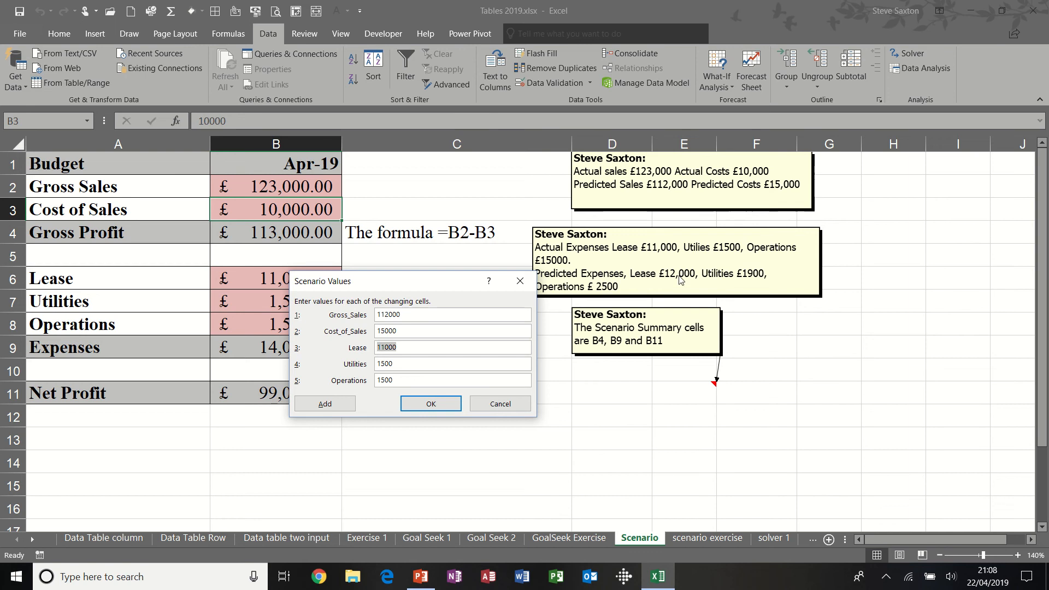
type("120")
left_click_drag(398, 364, 345, 363)
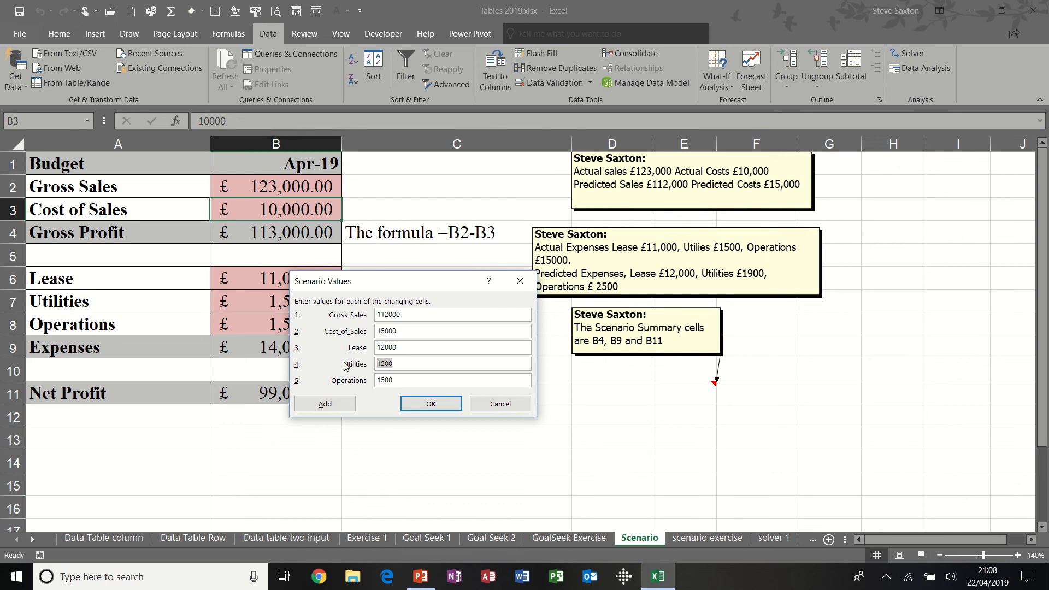
type("19")
left_click_drag(398, 379, 360, 378)
type("2500")
left_click(432, 405)
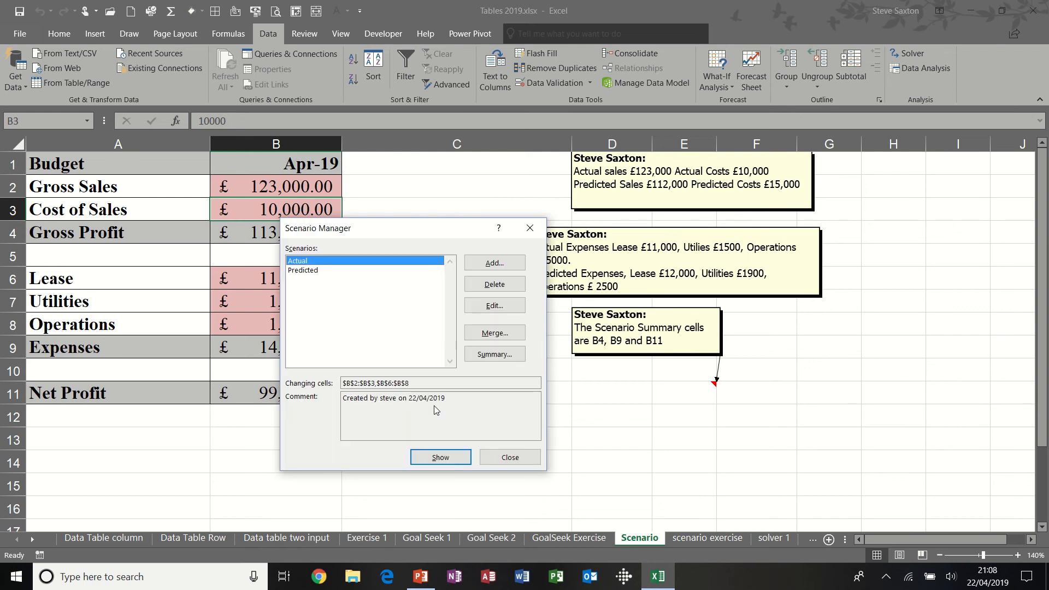
Show the Predicted scenario in the budget, followed by the Actual scenario, to compare their effect on net profit.
left_click_drag(386, 230, 486, 141)
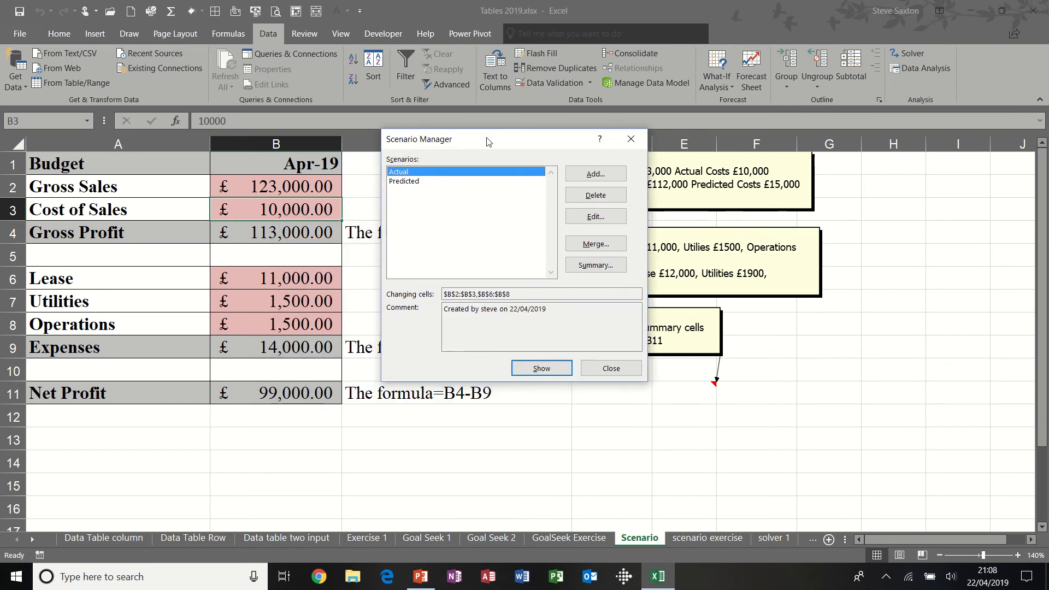
left_click(418, 182)
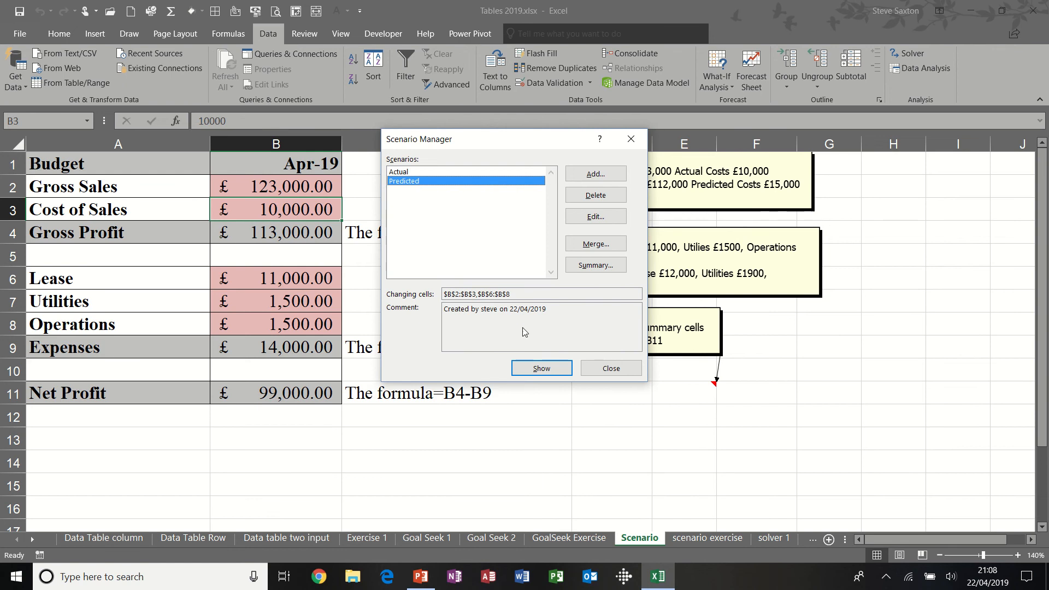
left_click(533, 368)
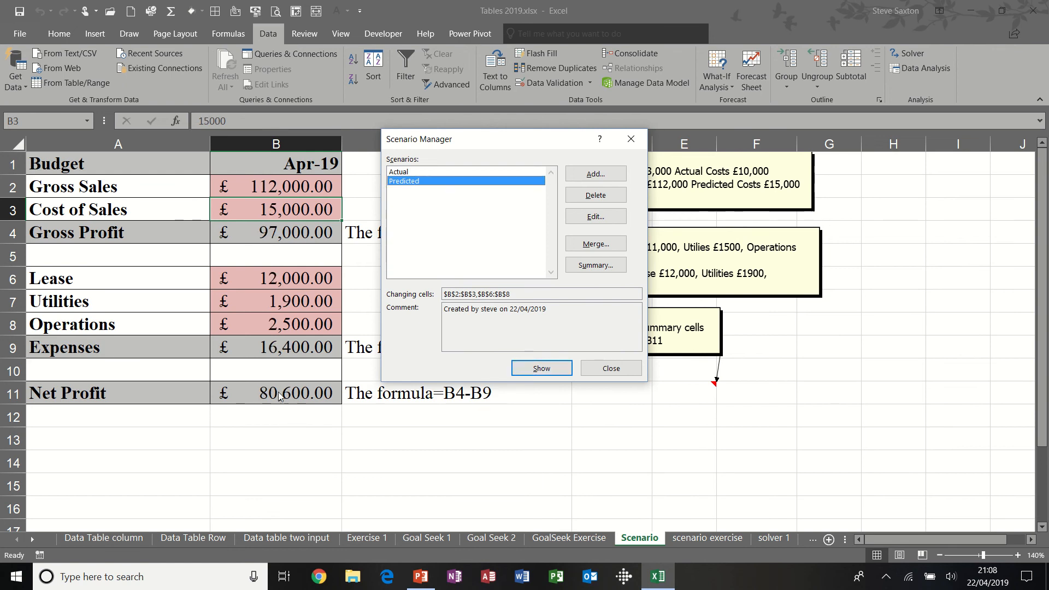
left_click(404, 172)
left_click(535, 366)
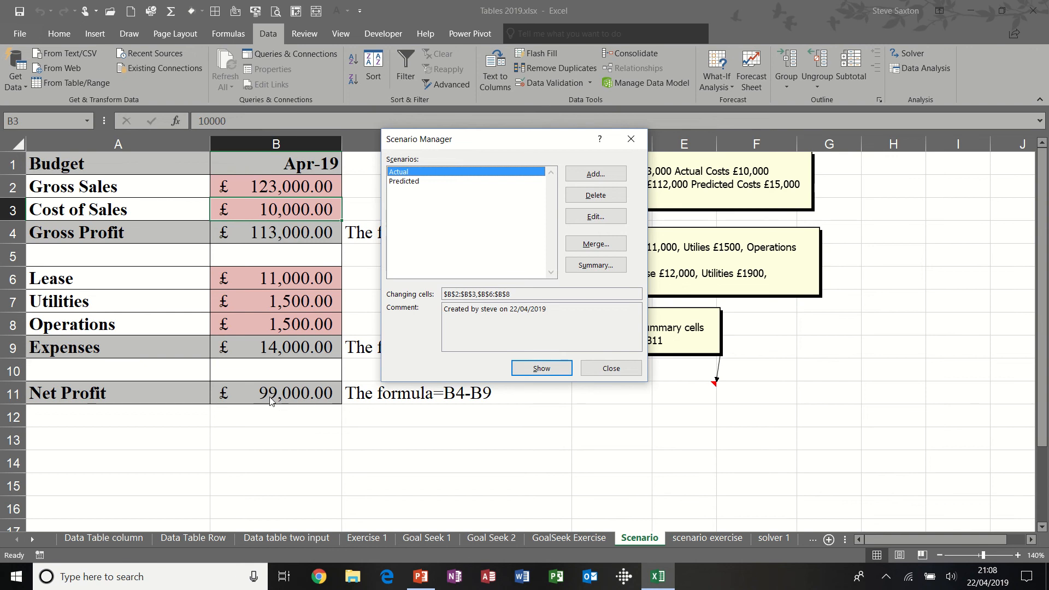
Create a scenario summary report with result cell B11 and delete its Current Values column.
left_click(597, 265)
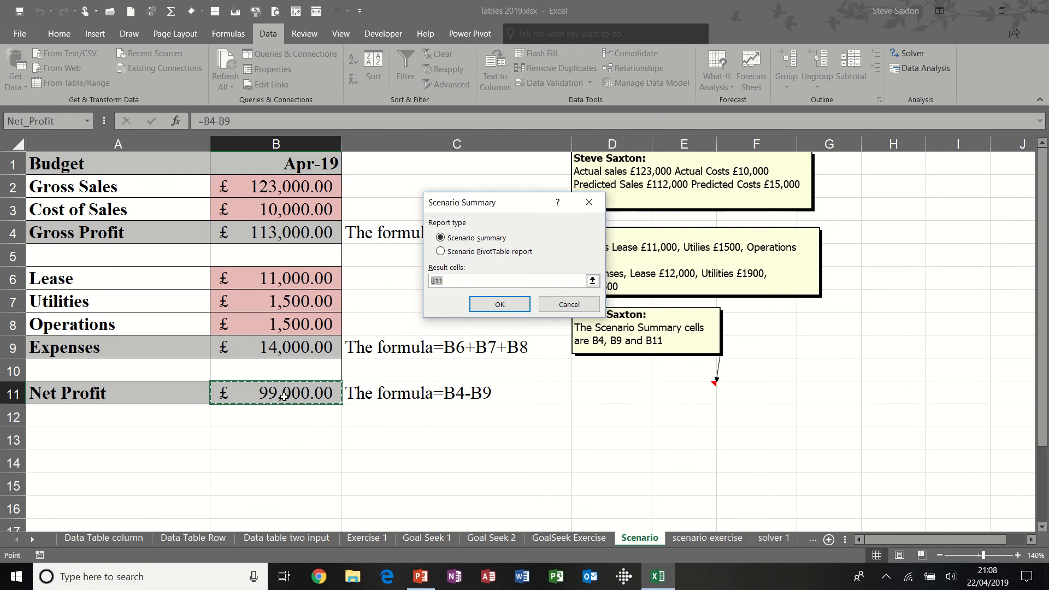
left_click(500, 305)
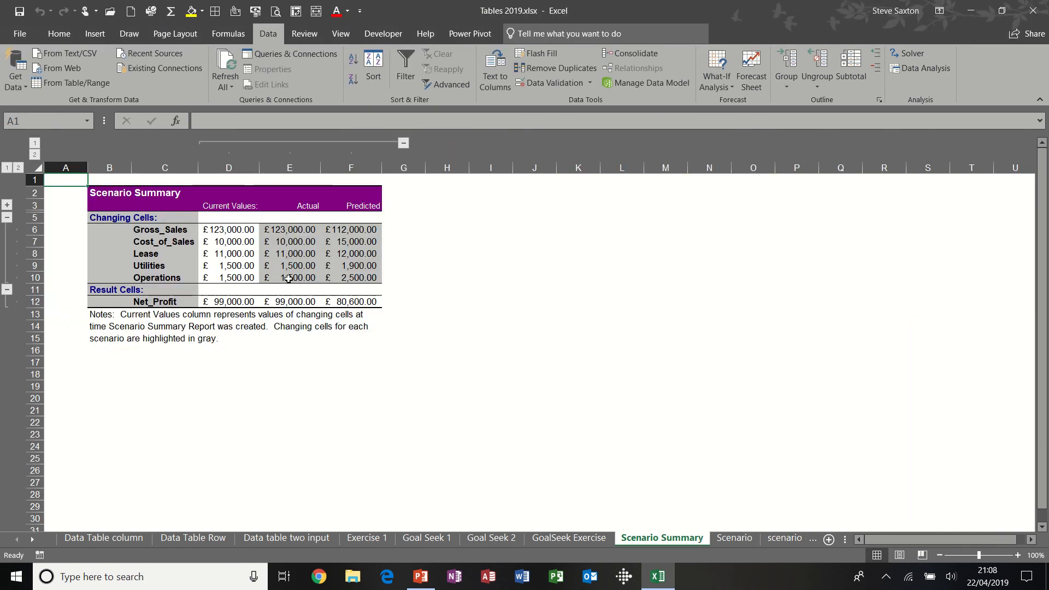
left_click(229, 167)
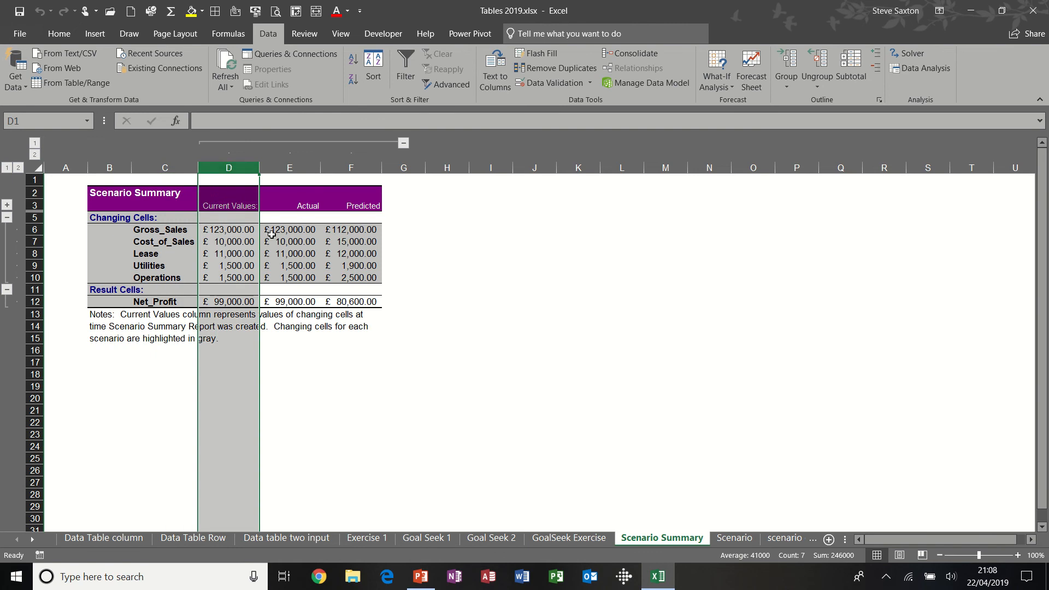
right_click(235, 166)
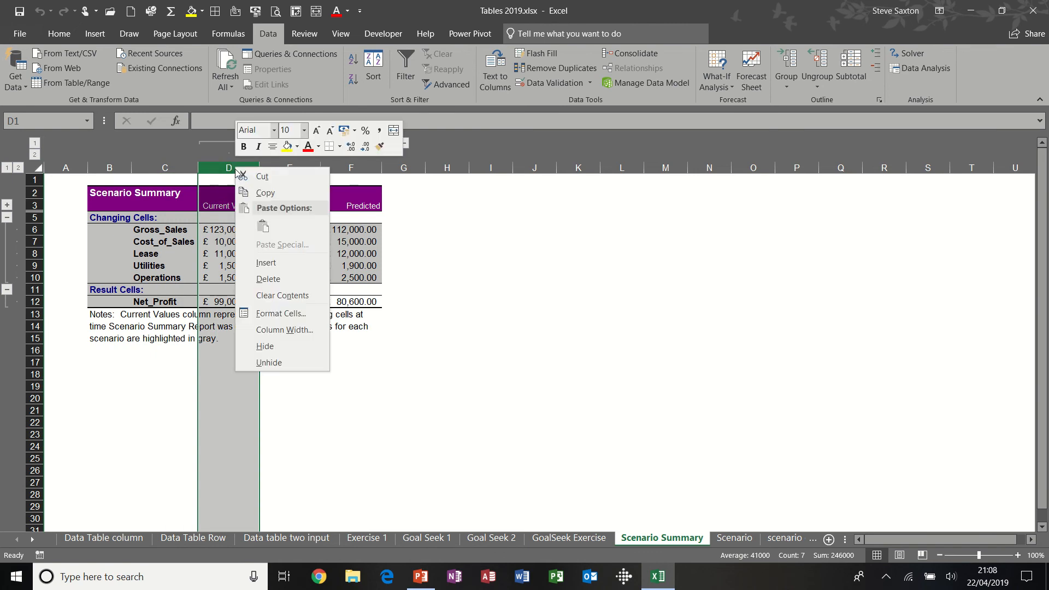
left_click(268, 279)
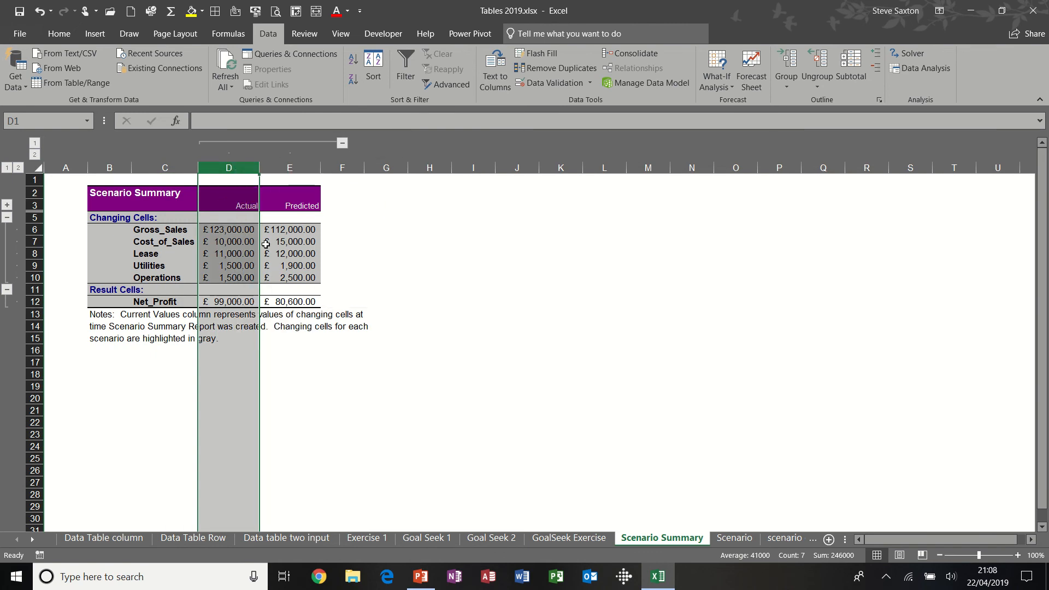
left_click(235, 244)
left_click(222, 227)
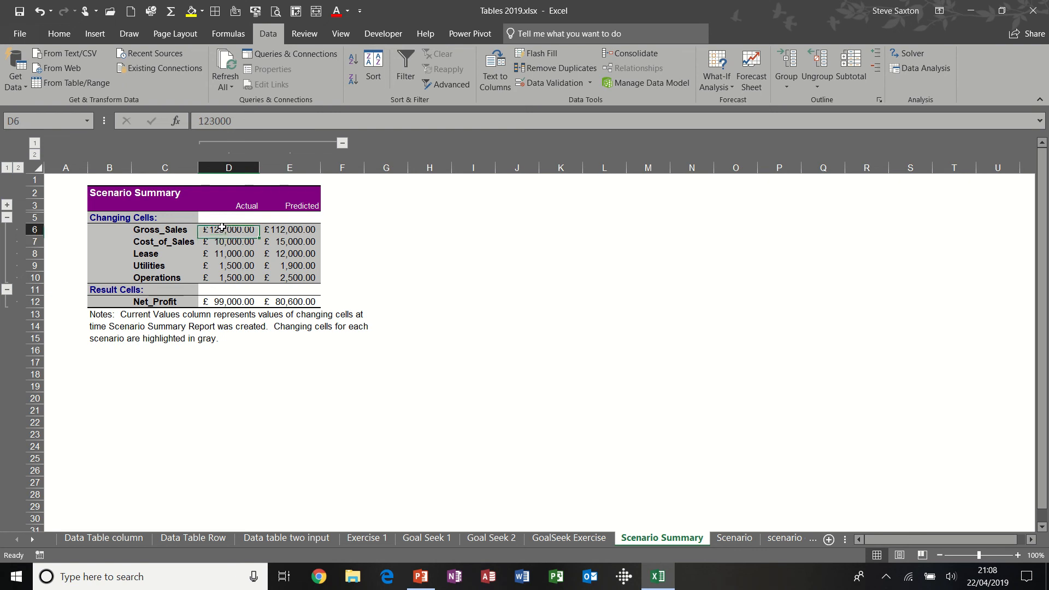
left_click(267, 226)
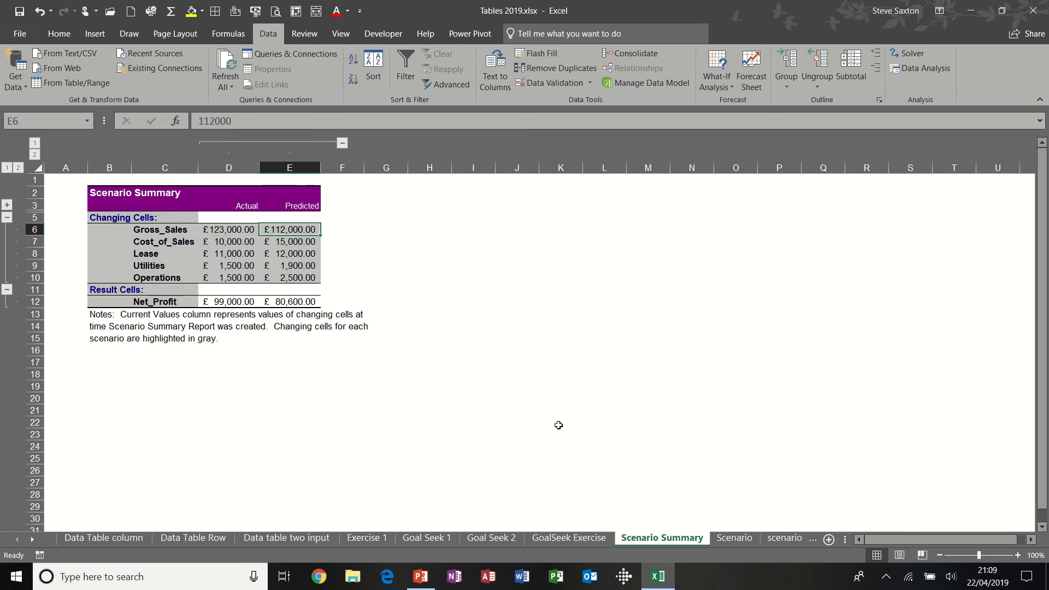
On the scenario exercise sheet, create names for A2:B14 from the column A labels and check the names of the Sales and Retail cells.
left_click(728, 538)
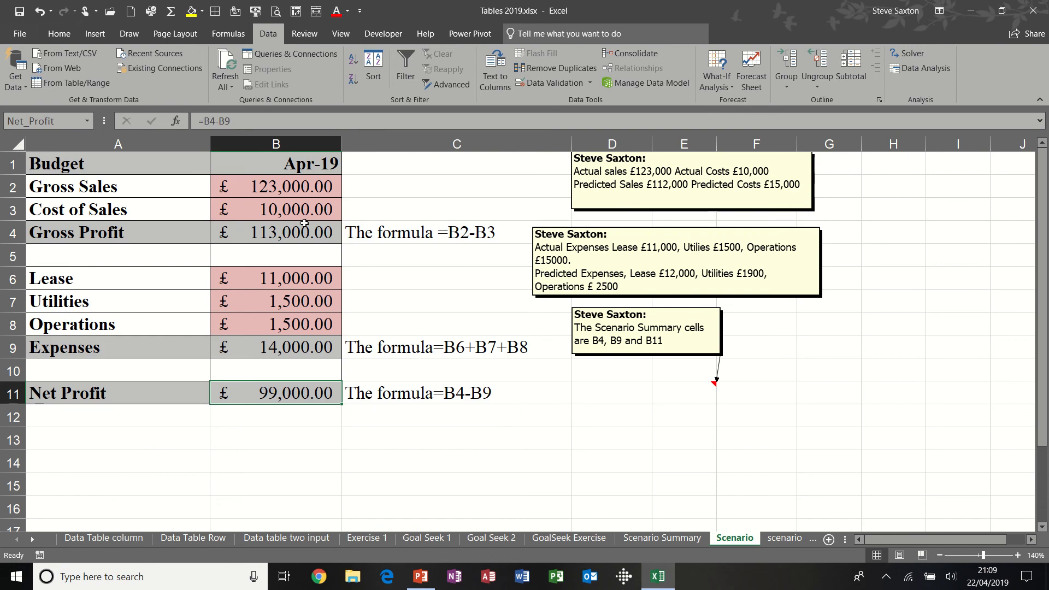
left_click(787, 538)
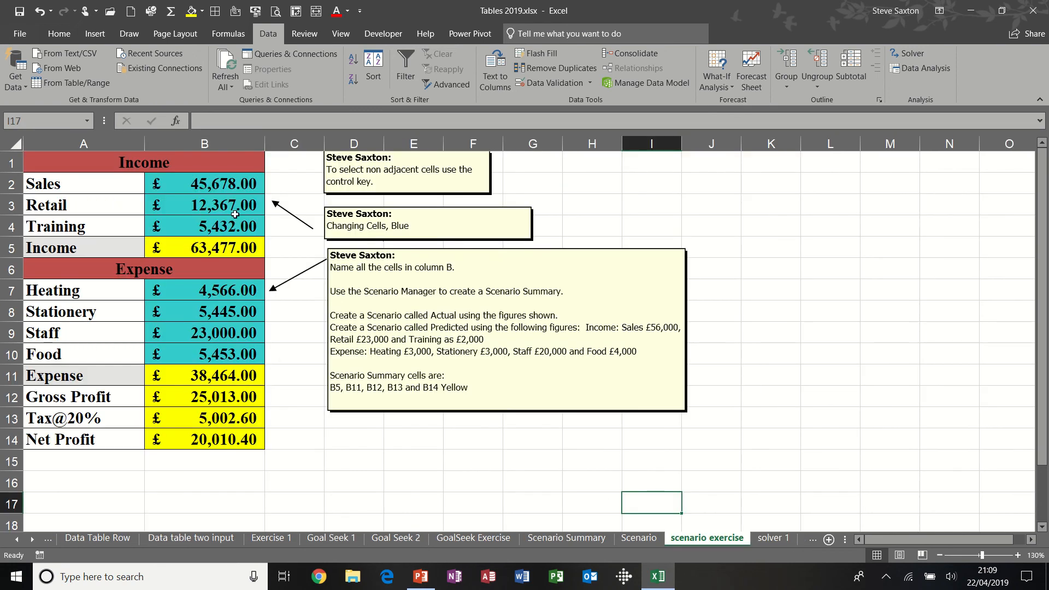
left_click(213, 199)
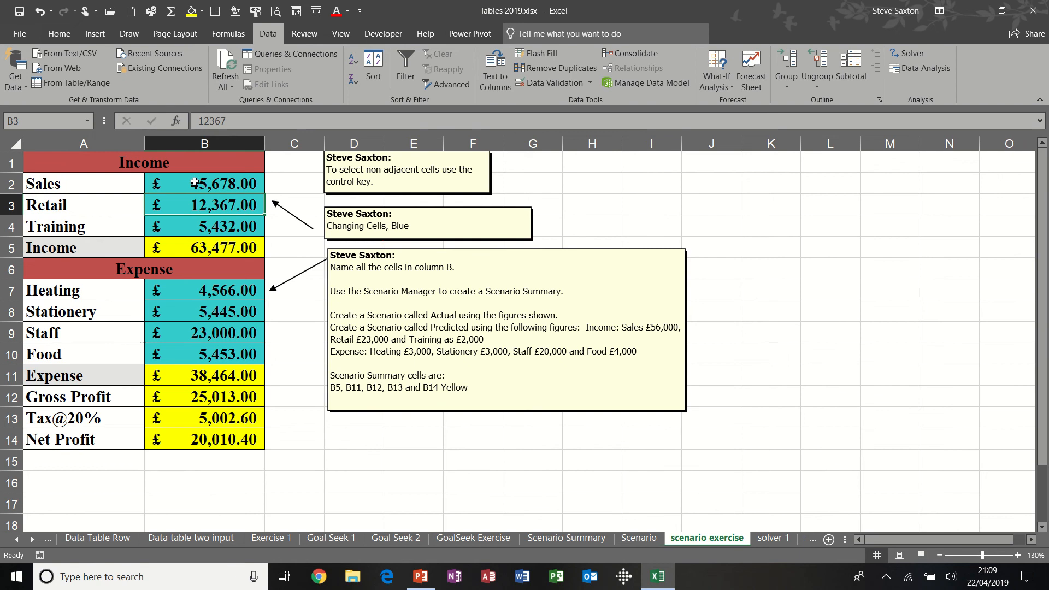
left_click_drag(93, 182, 201, 434)
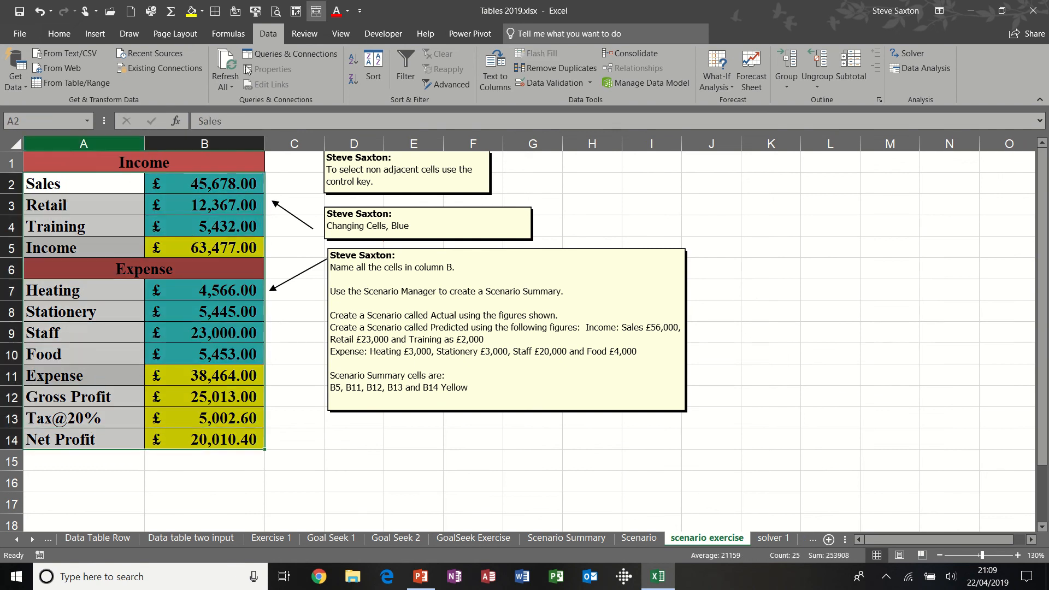
left_click(233, 38)
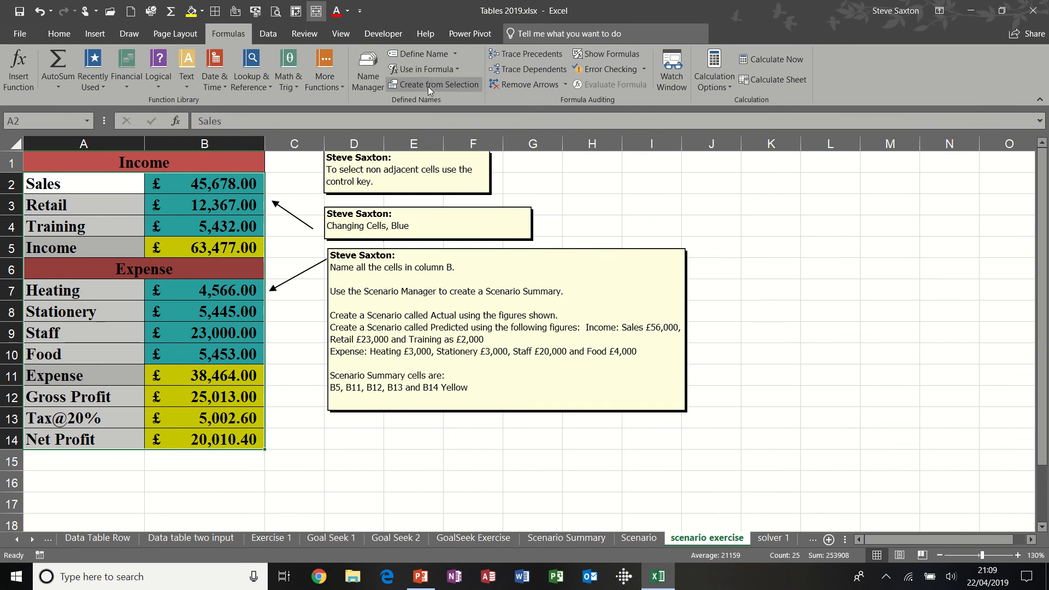
left_click(429, 85)
left_click(485, 307)
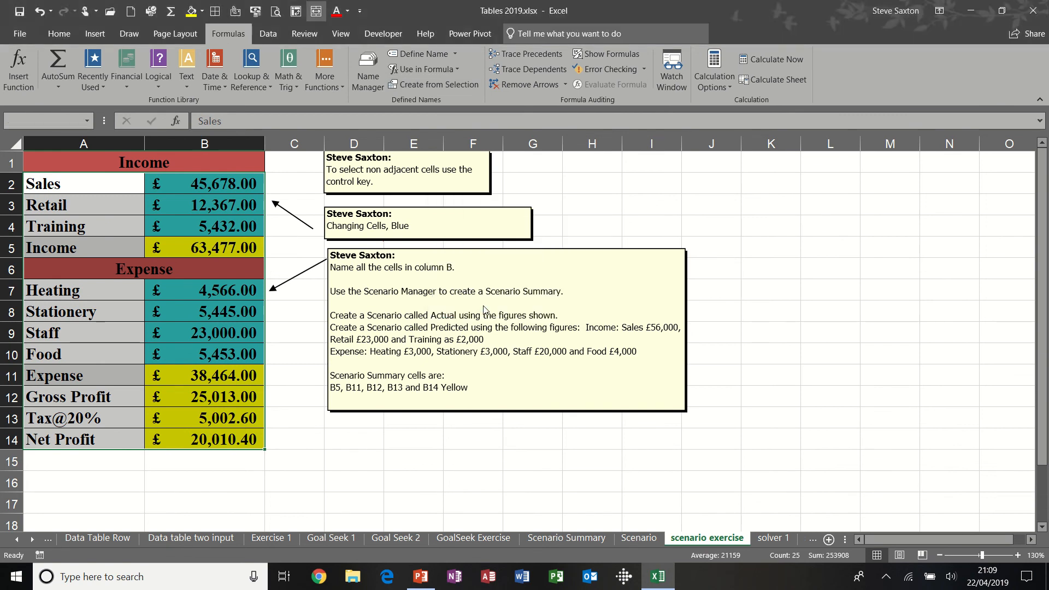
left_click(485, 327)
left_click(208, 187)
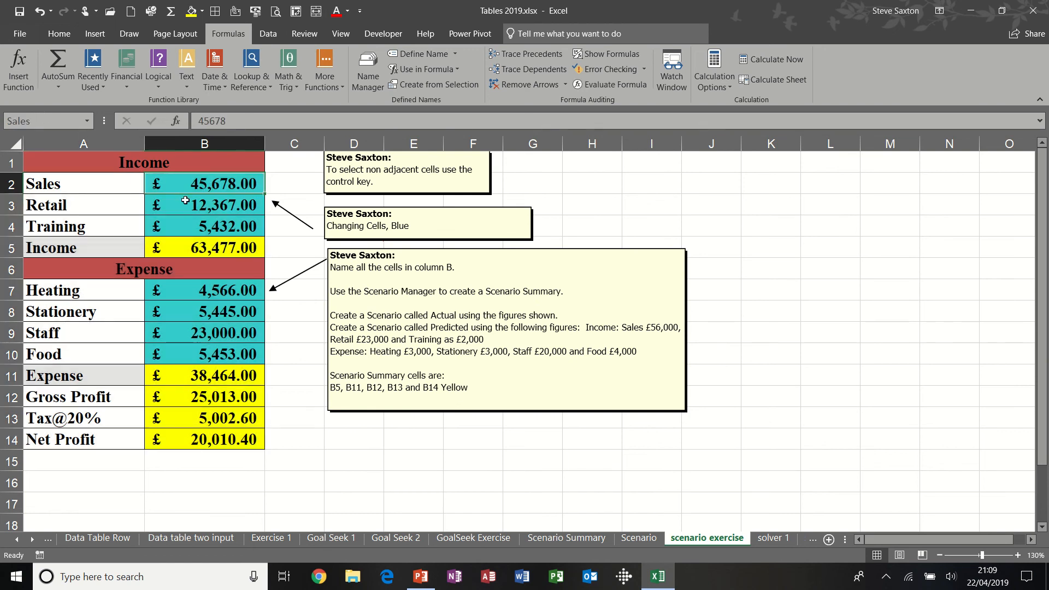
left_click(188, 203)
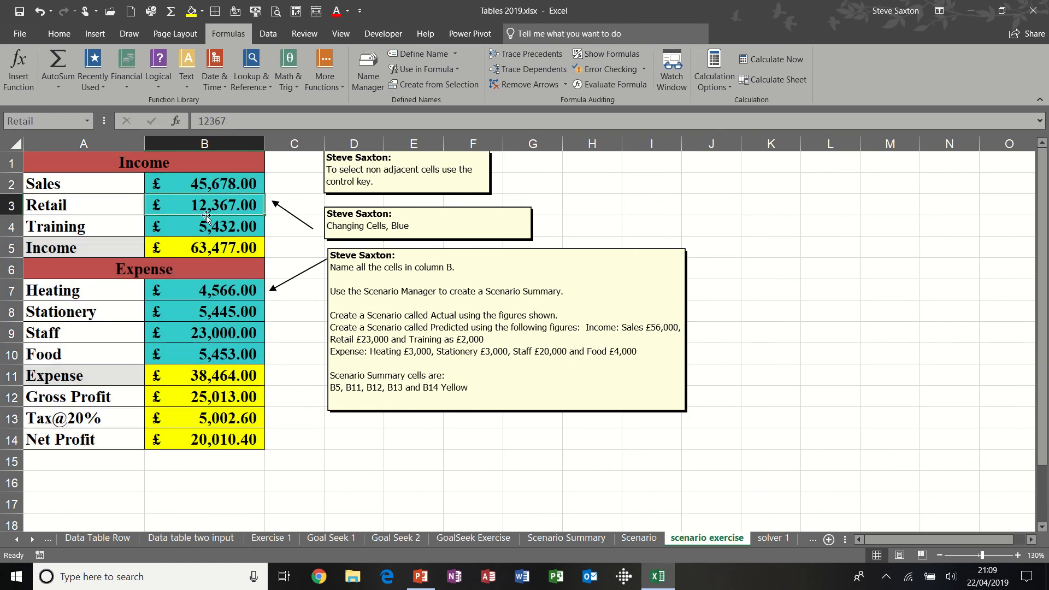
Start a new scenario in Scenario Manager for the scenario exercise sheet and name it Actual.
left_click(269, 34)
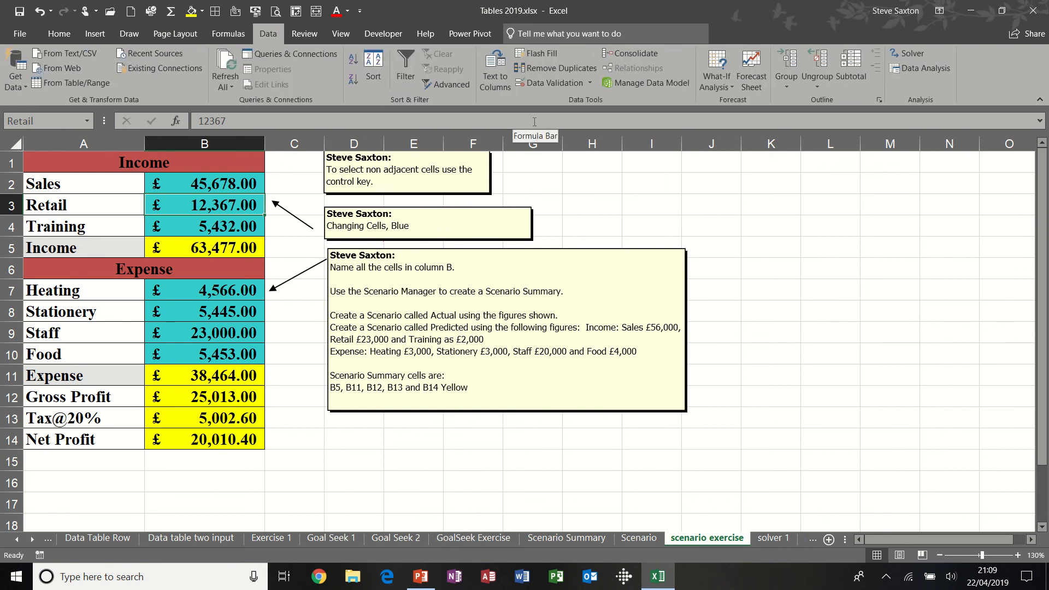
left_click(715, 87)
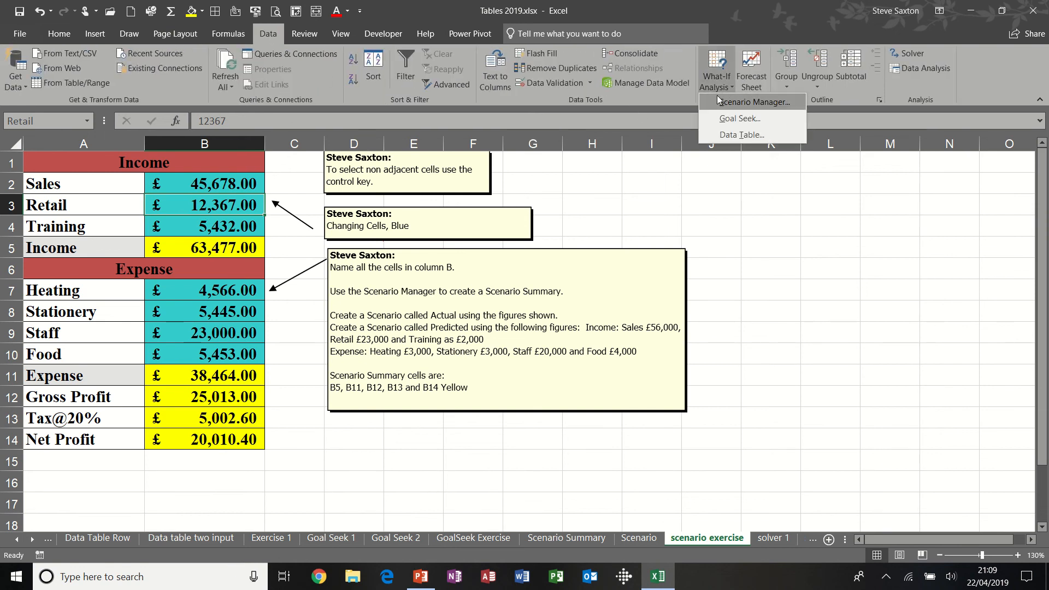
left_click(719, 103)
left_click(601, 174)
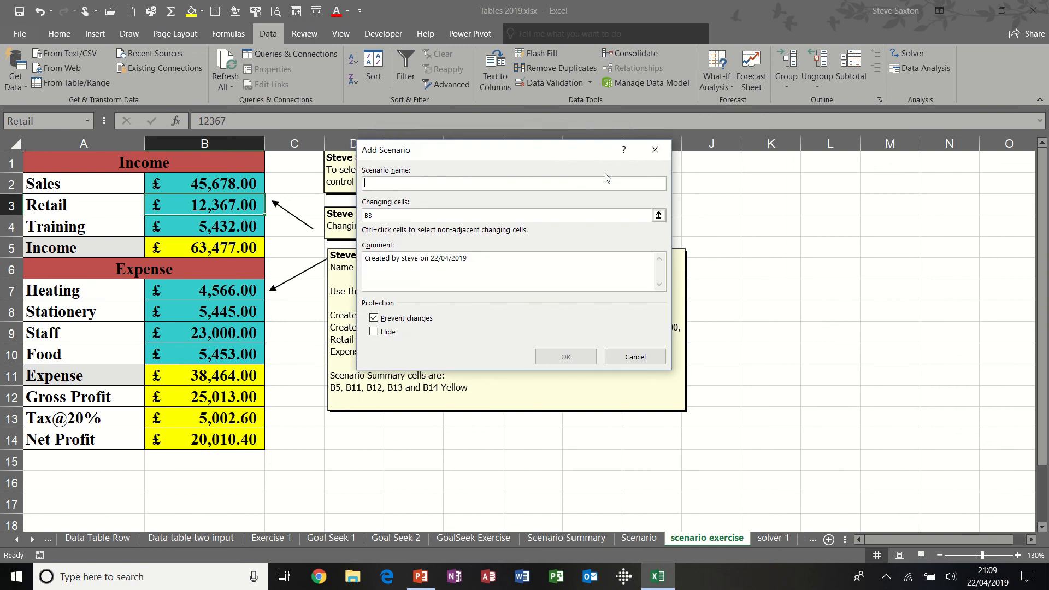
type("Actual")
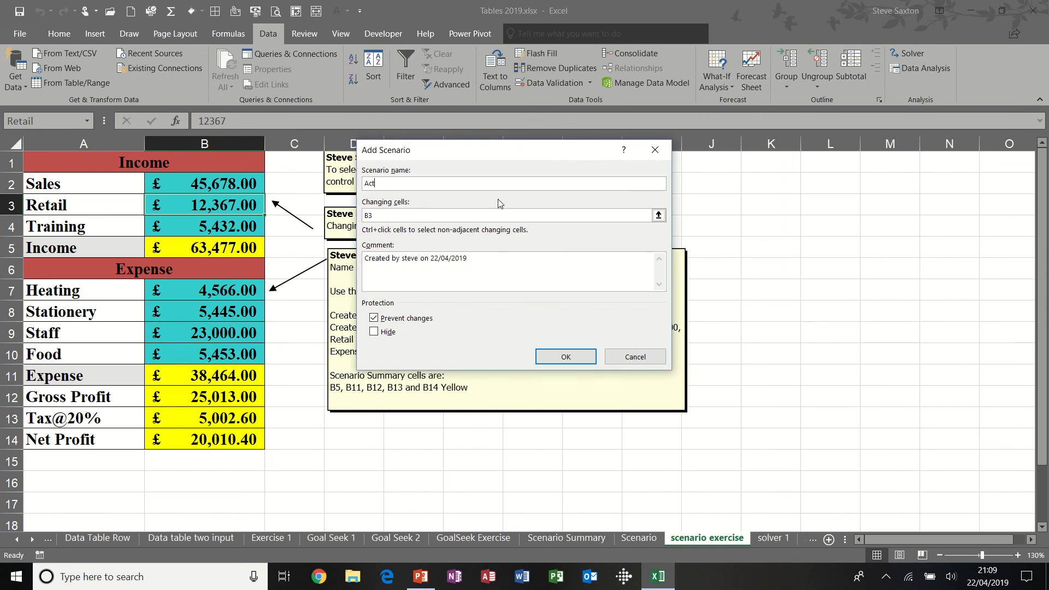
Set the exercise's Actual scenario changing cells to $B$2:$B$4,$B$7:$B$10 and save it with the existing figures.
left_click(658, 215)
left_click_drag(245, 185, 251, 228)
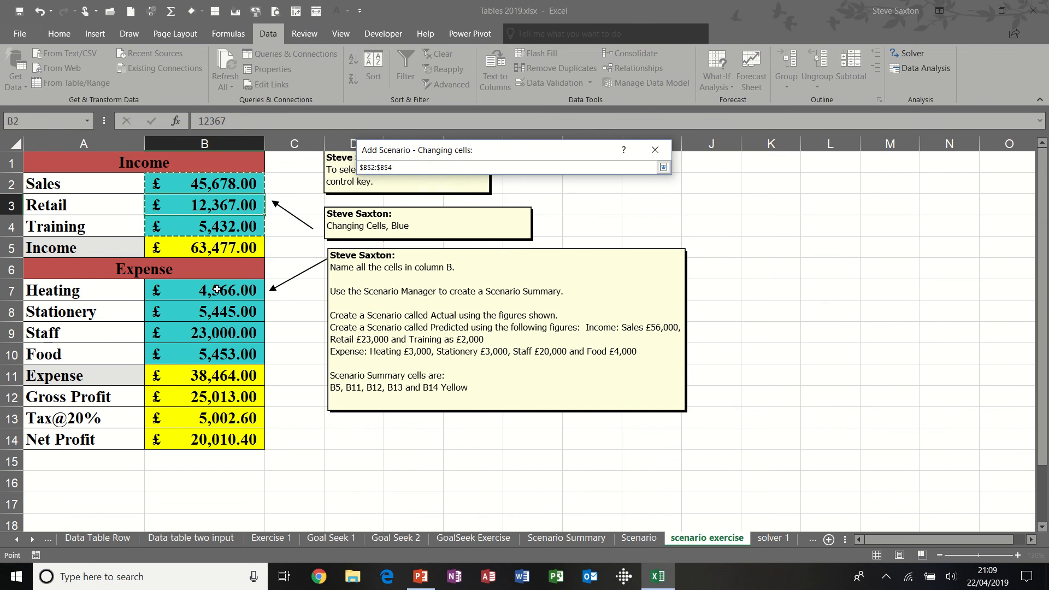
left_click_drag(217, 289, 217, 354)
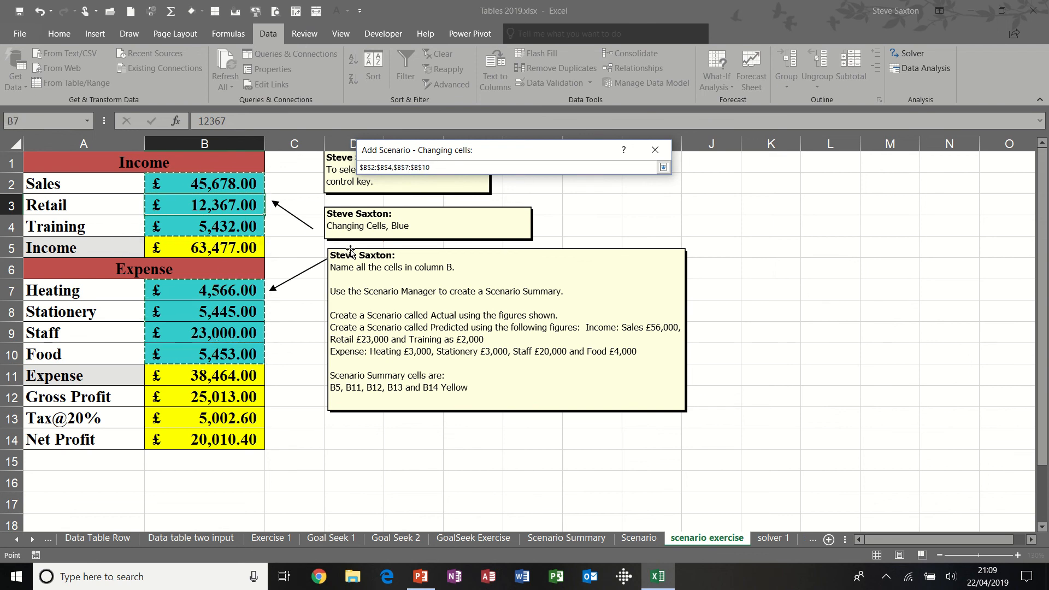
left_click(663, 168)
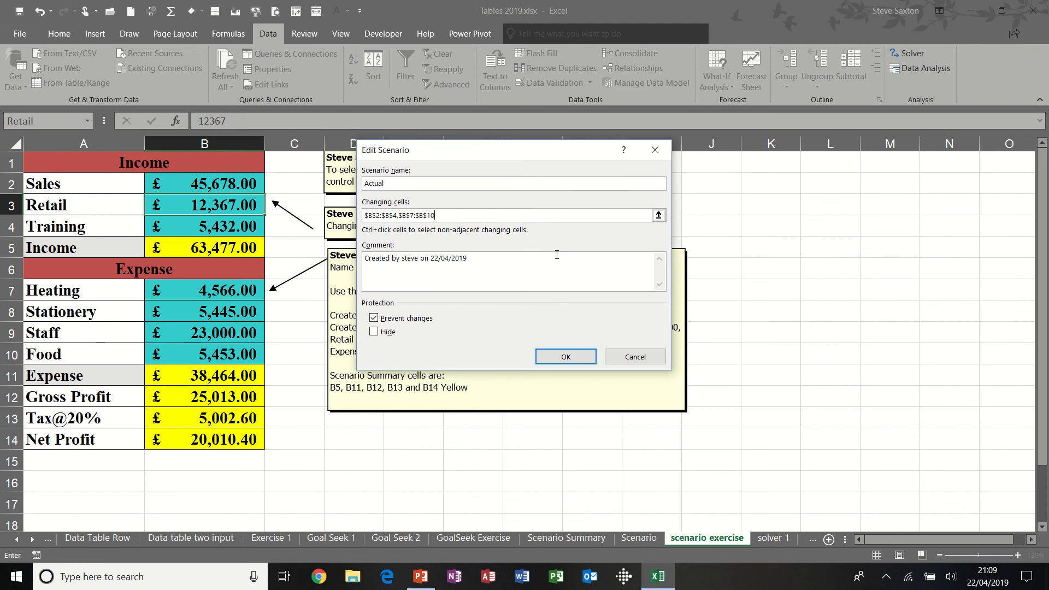
left_click(571, 357)
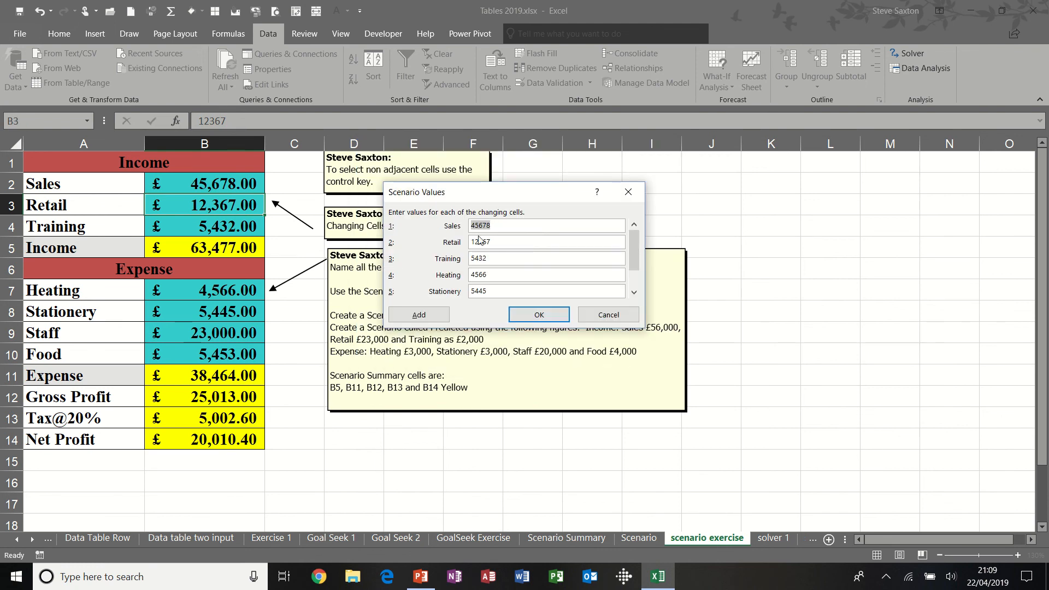
left_click(544, 318)
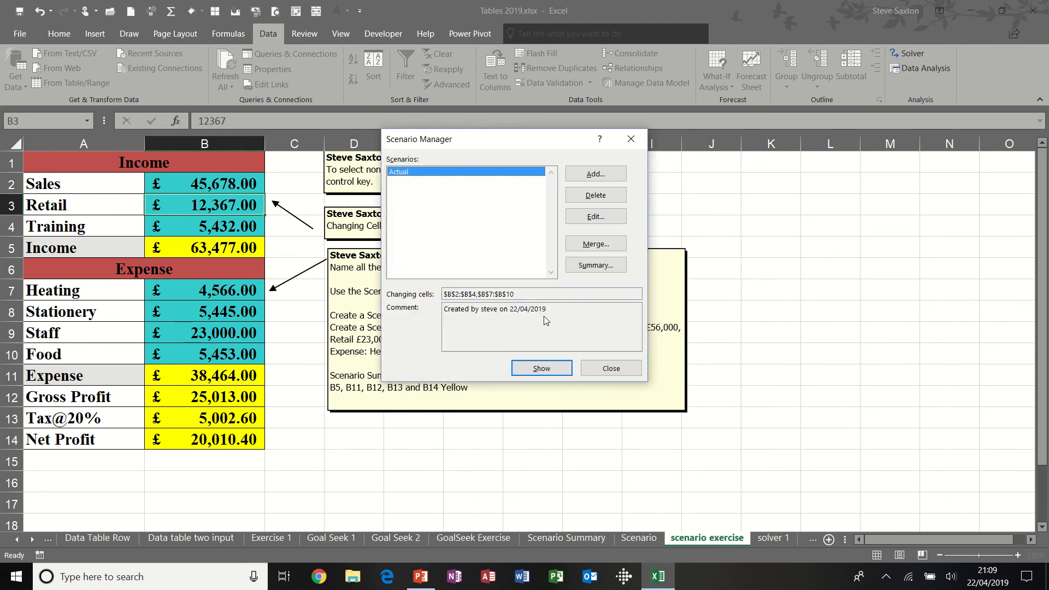
Add a scenario named Predicted to the scenario exercise sheet, using changing cells B2:B4,B7:B10.
left_click(596, 174)
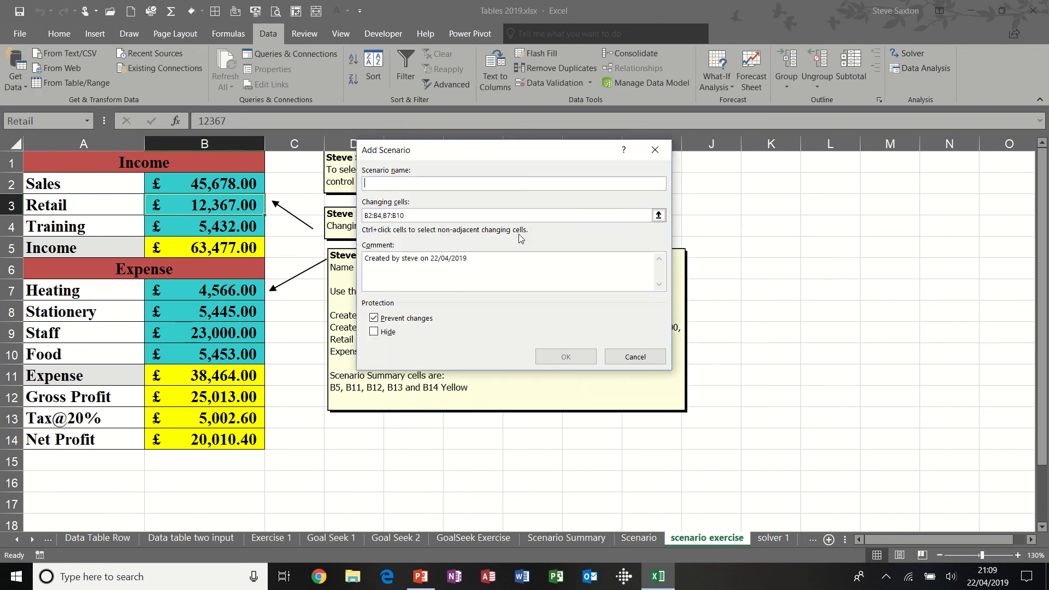
type("Predicted")
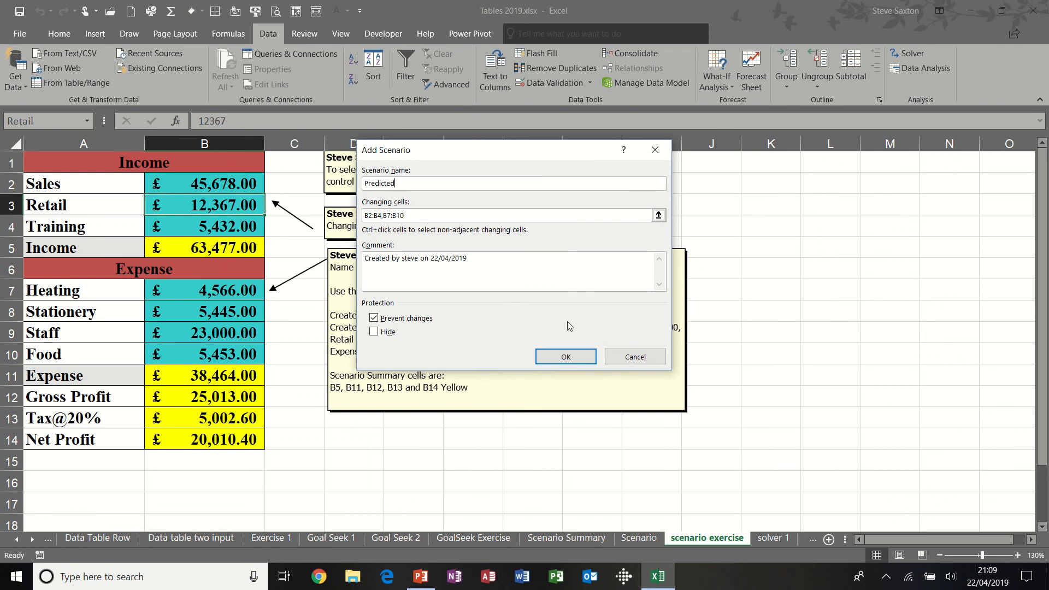
left_click(580, 359)
left_click_drag(534, 197, 451, 390)
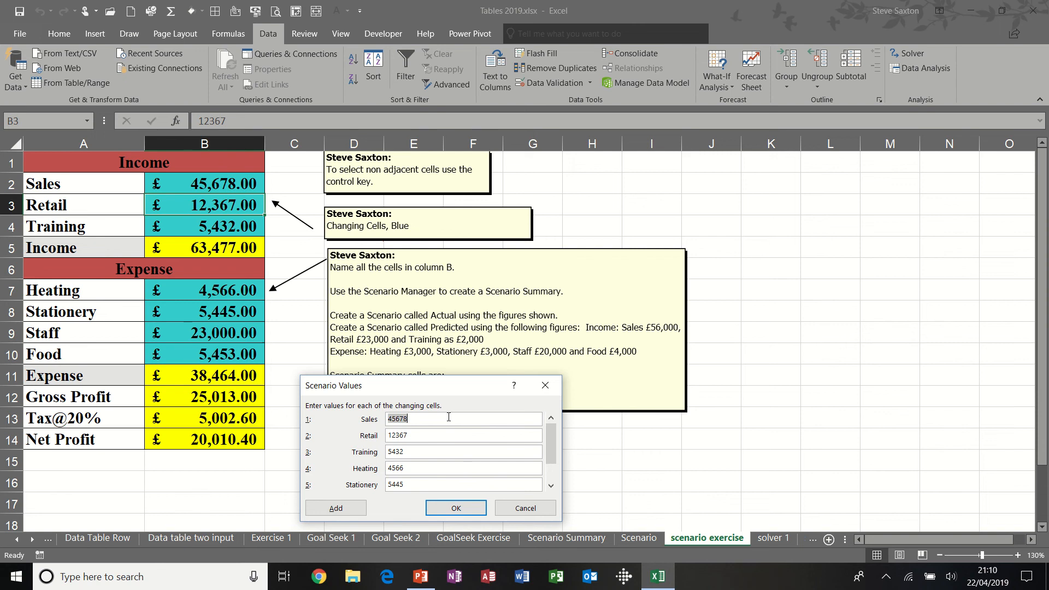
Set the Predicted scenario's income values to Sales 56000, Retail 23000 and Training 2000.
type("56000")
left_click_drag(393, 437, 376, 442)
type("2")
left_click_drag(416, 452, 378, 451)
type("200")
Set the Predicted scenario's expenses to Heating 3000, Stationery 3000, Staff 20000 and Food 4000, and save the scenario.
left_click_drag(410, 470, 386, 470)
type("3000")
left_click_drag(405, 484, 388, 484)
type("3")
left_click_drag(551, 451, 553, 483)
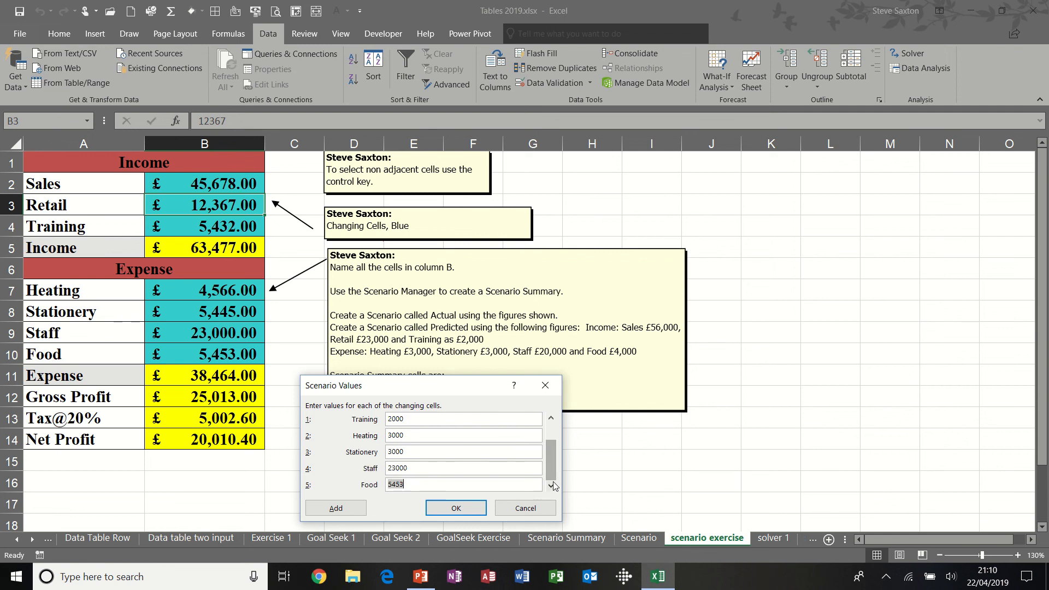
left_click_drag(437, 466, 390, 465)
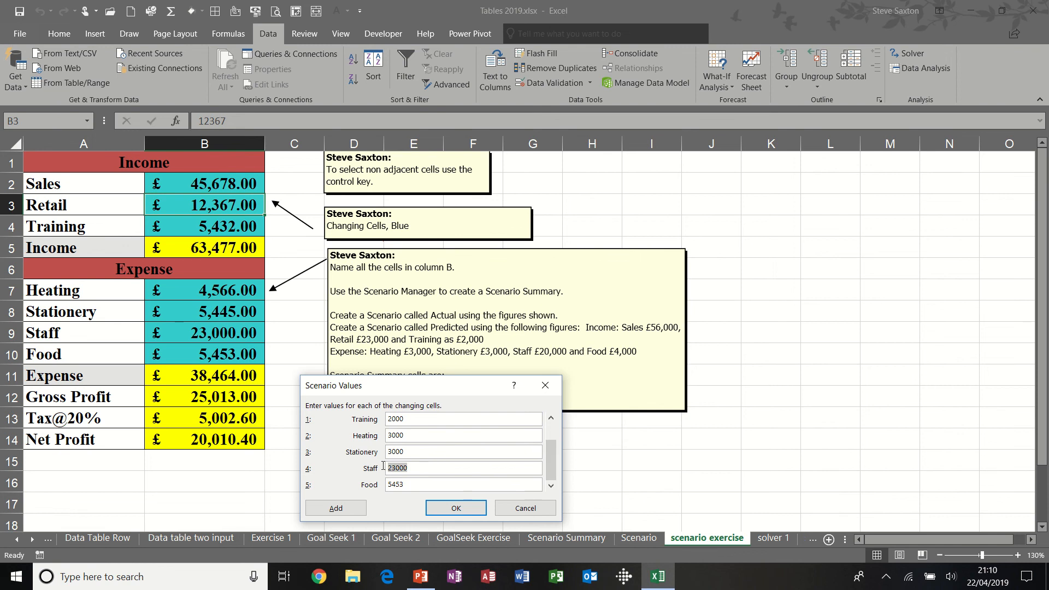
type("2")
left_click_drag(404, 485, 381, 490)
type("4000")
left_click(446, 509)
Show the Predicted scenario's figures in the sheet and switch back to the Actual scenario.
left_click_drag(425, 322, 589, 184)
left_click(493, 220)
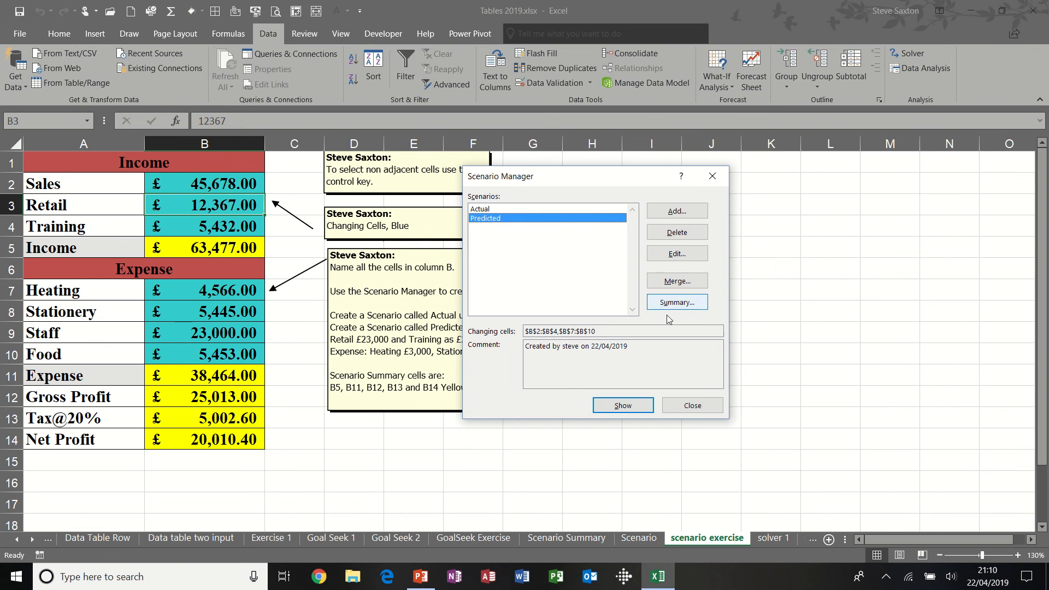
left_click(622, 405)
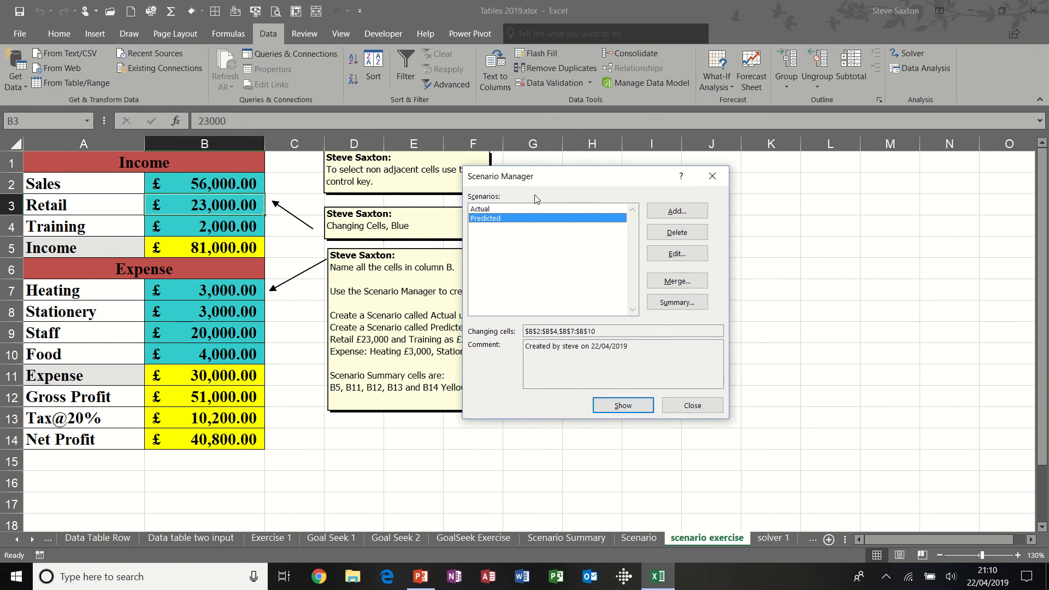
left_click(495, 209)
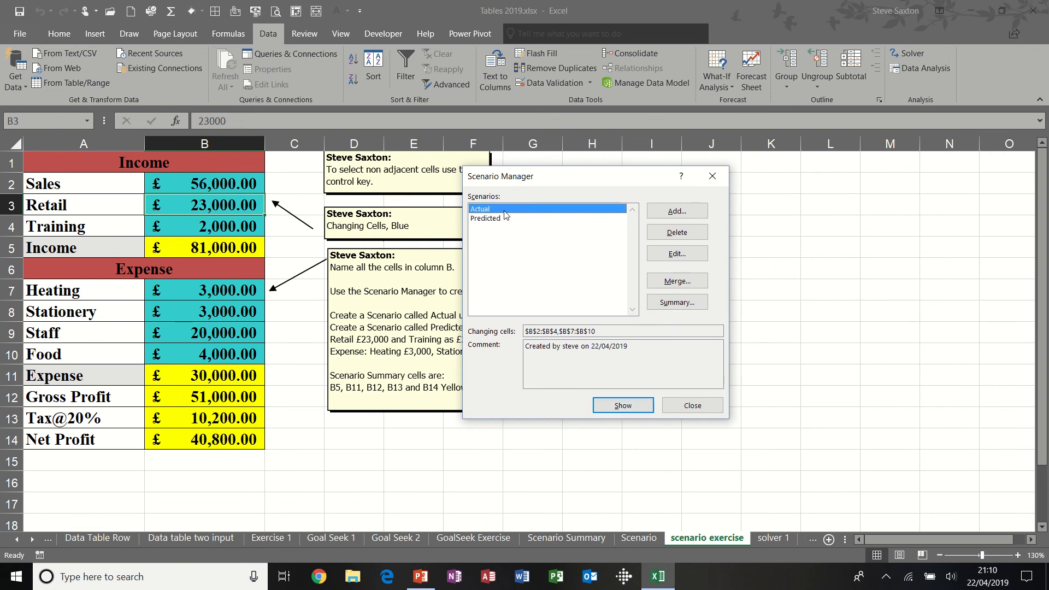
left_click(610, 407)
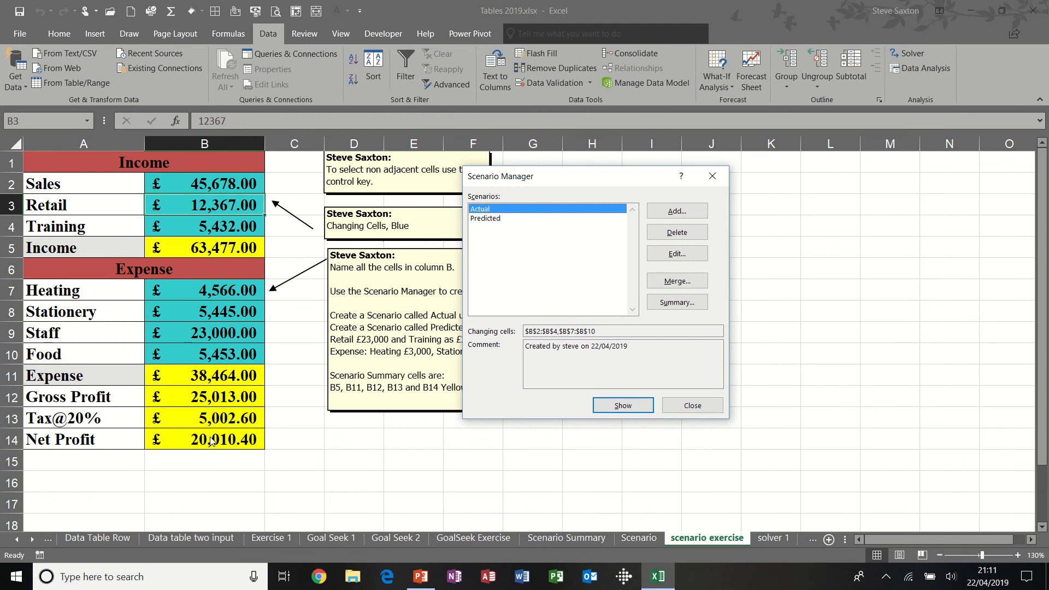
Create a scenario summary report with result cell B14 and delete the report's Current Values column.
left_click(664, 304)
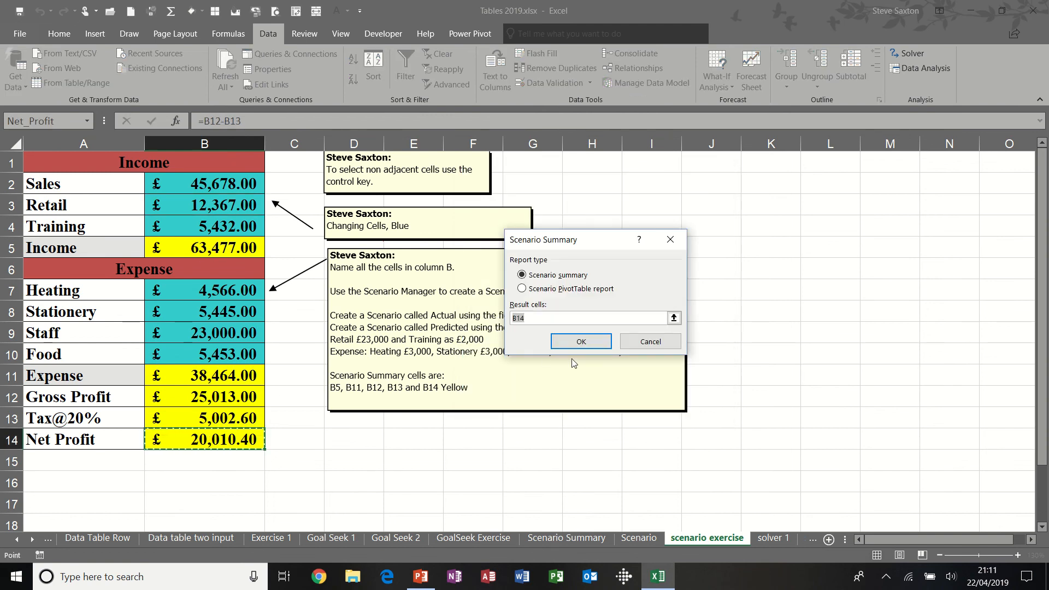
left_click(580, 344)
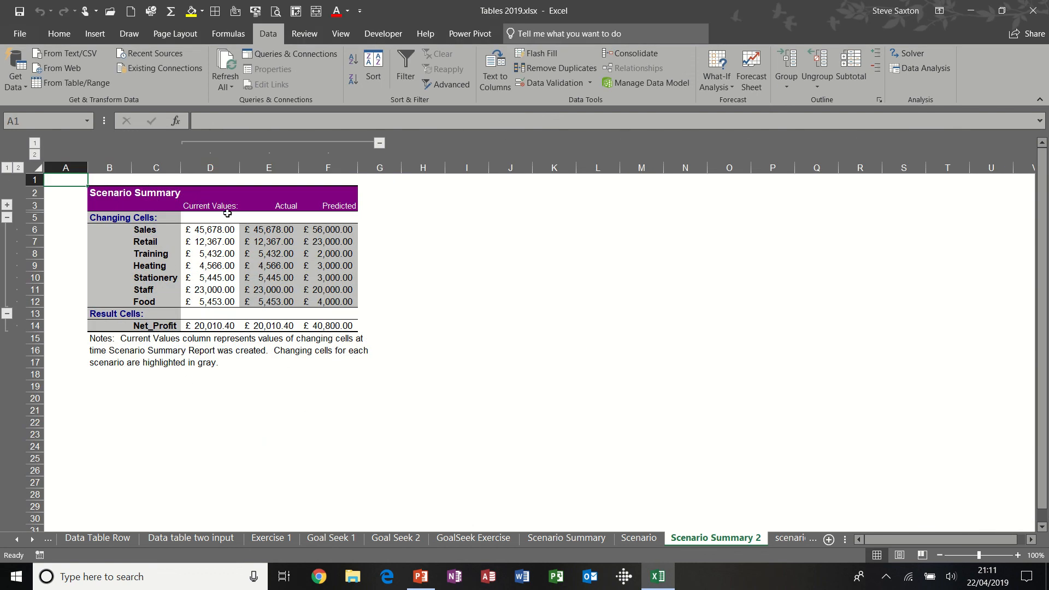
left_click(207, 165)
right_click(206, 165)
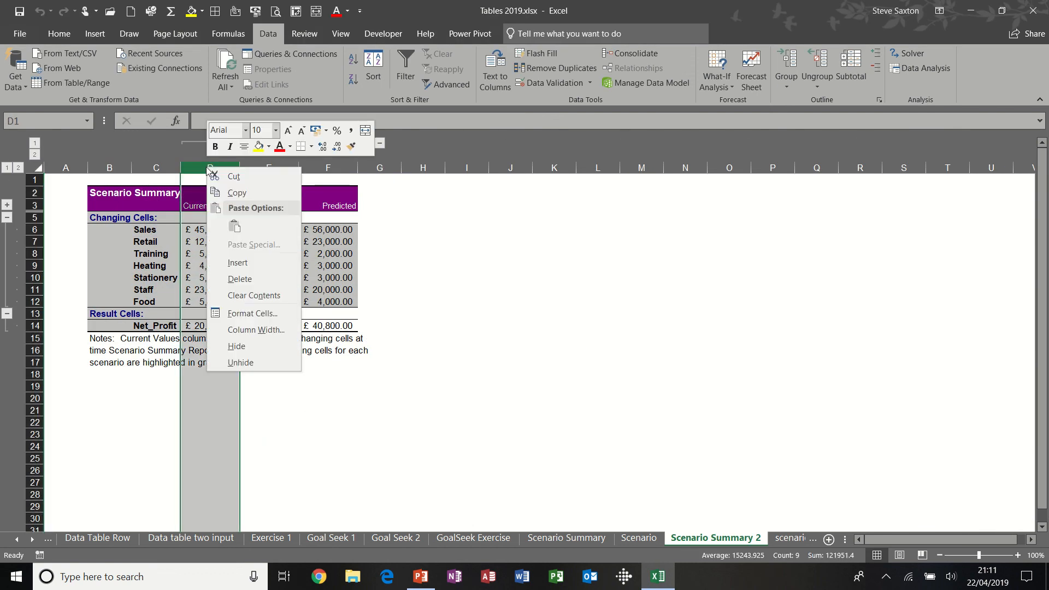
left_click(238, 276)
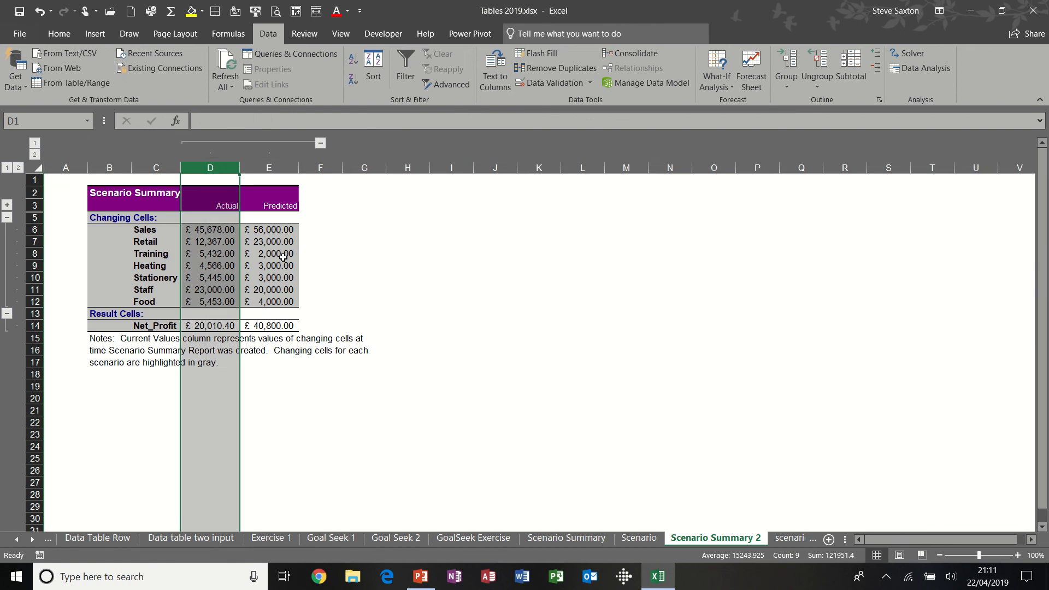
left_click(202, 242)
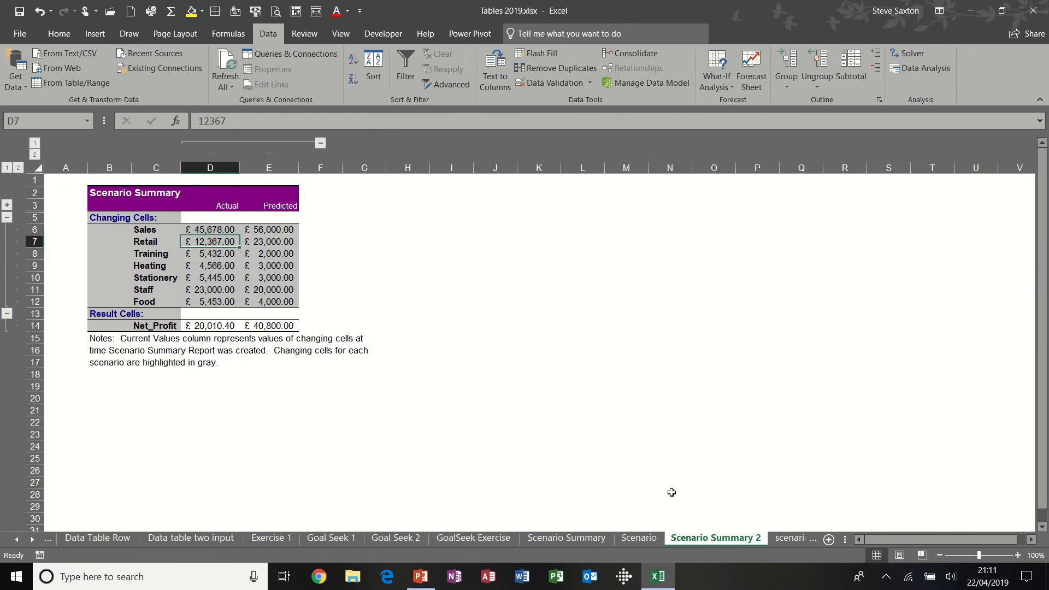
Go to the solver 1 sheet and examine the total expenditure, the allocated budget, and the sector and quarterly spending constraints.
left_click(790, 538)
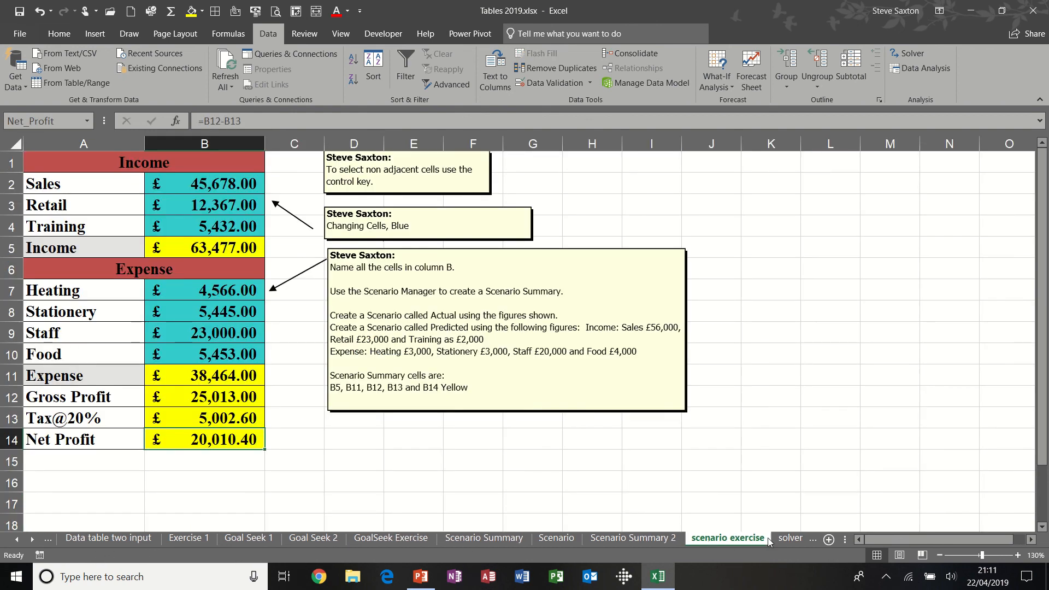
left_click(790, 538)
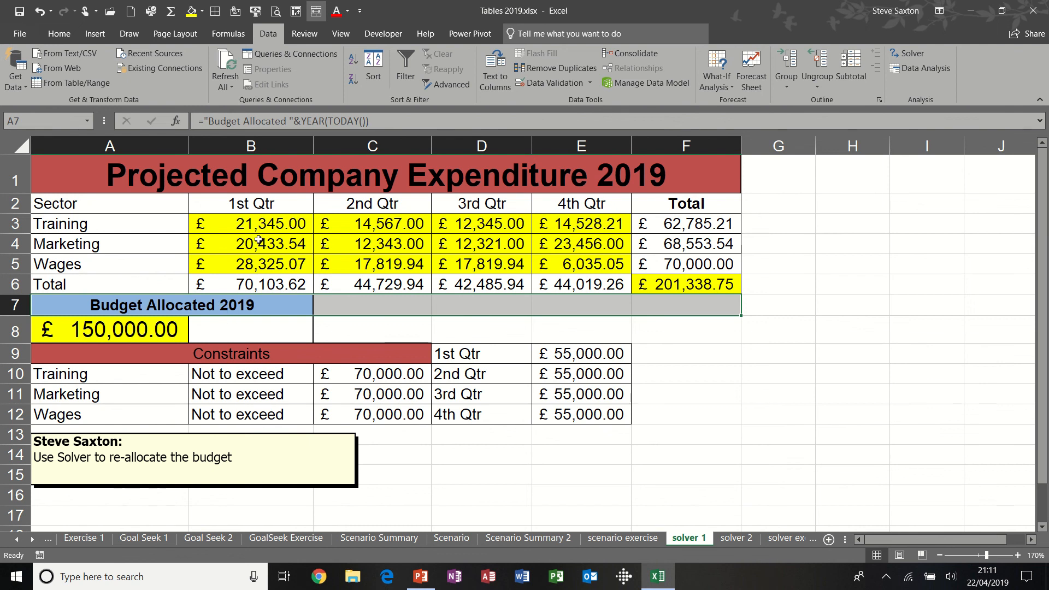
left_click(669, 285)
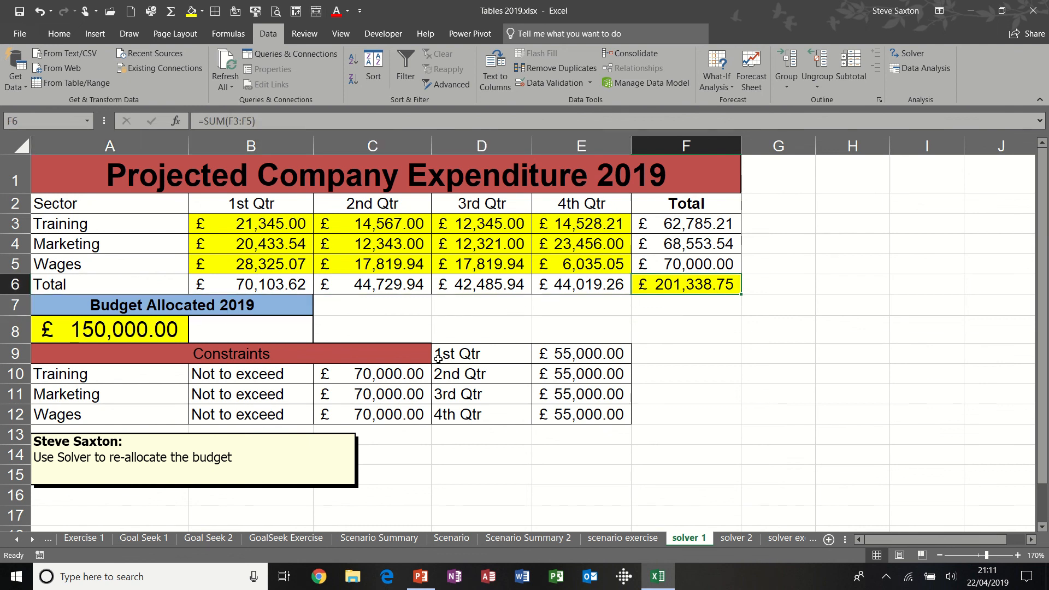
left_click(93, 331)
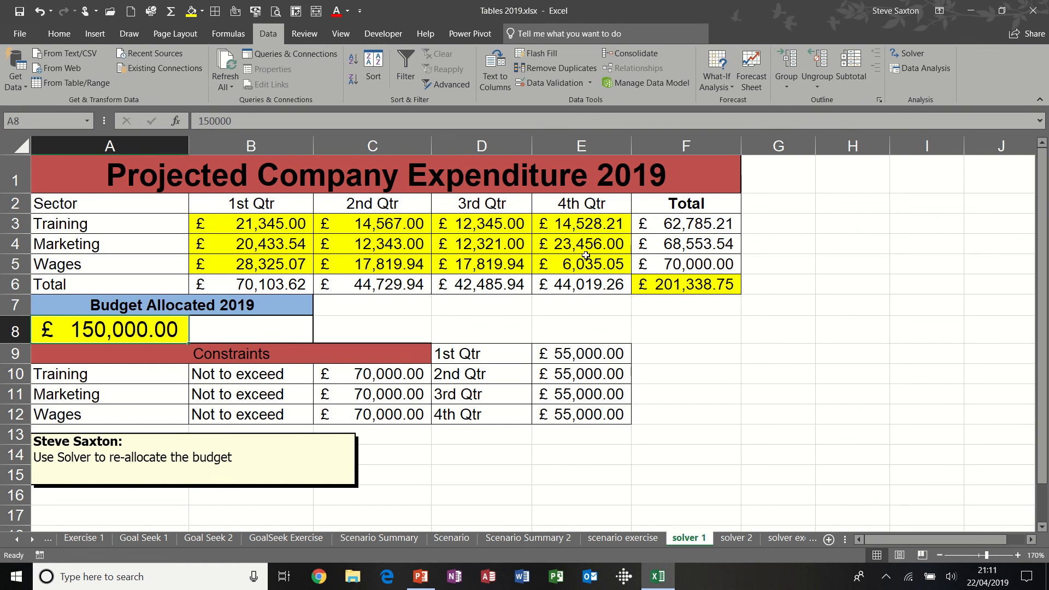
left_click(679, 289)
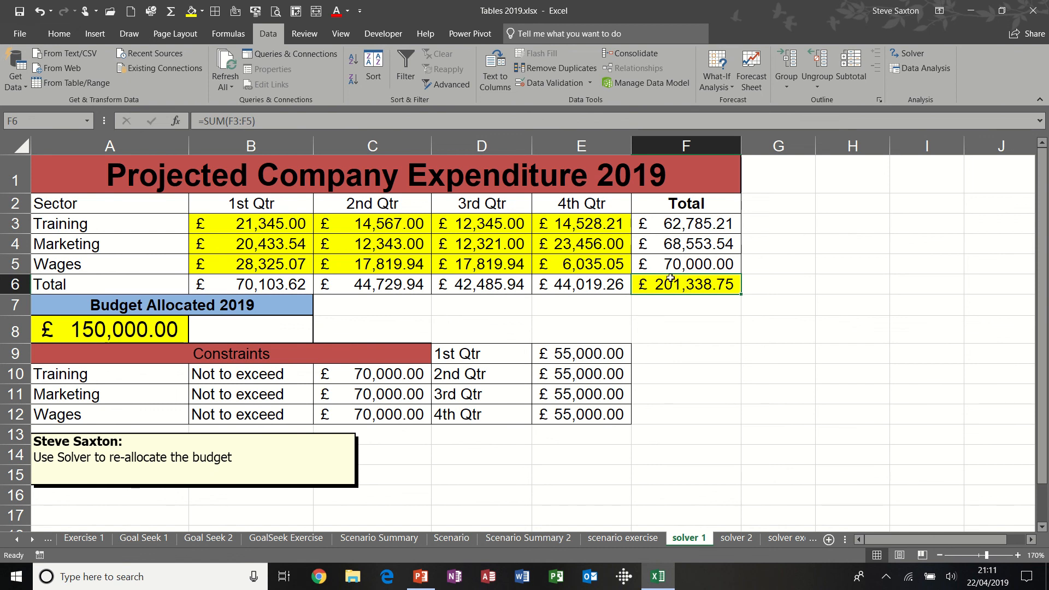
left_click(92, 377)
left_click(91, 394)
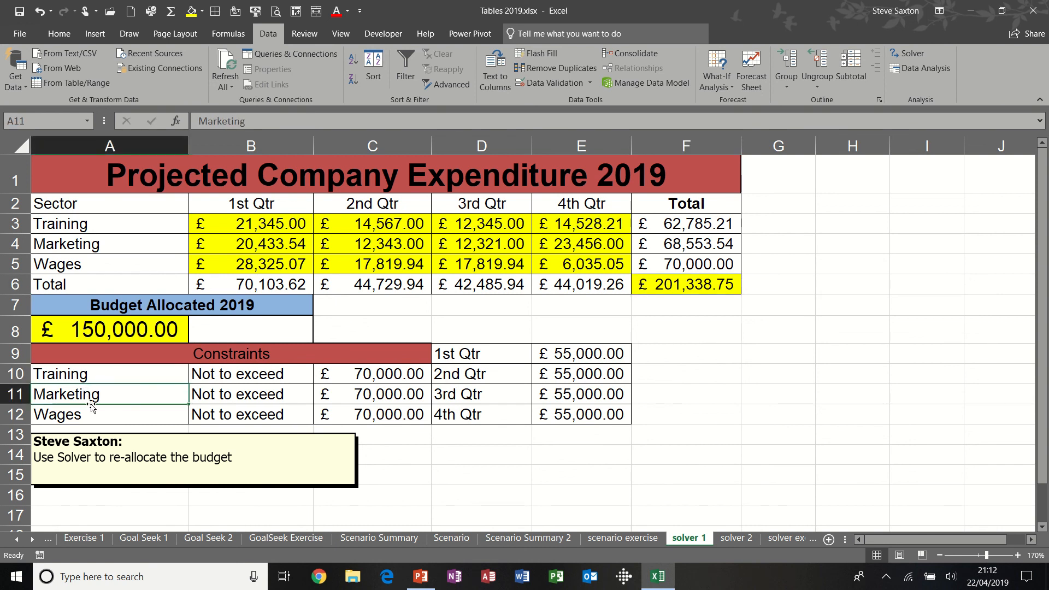
left_click(90, 415)
left_click_drag(92, 371, 89, 413)
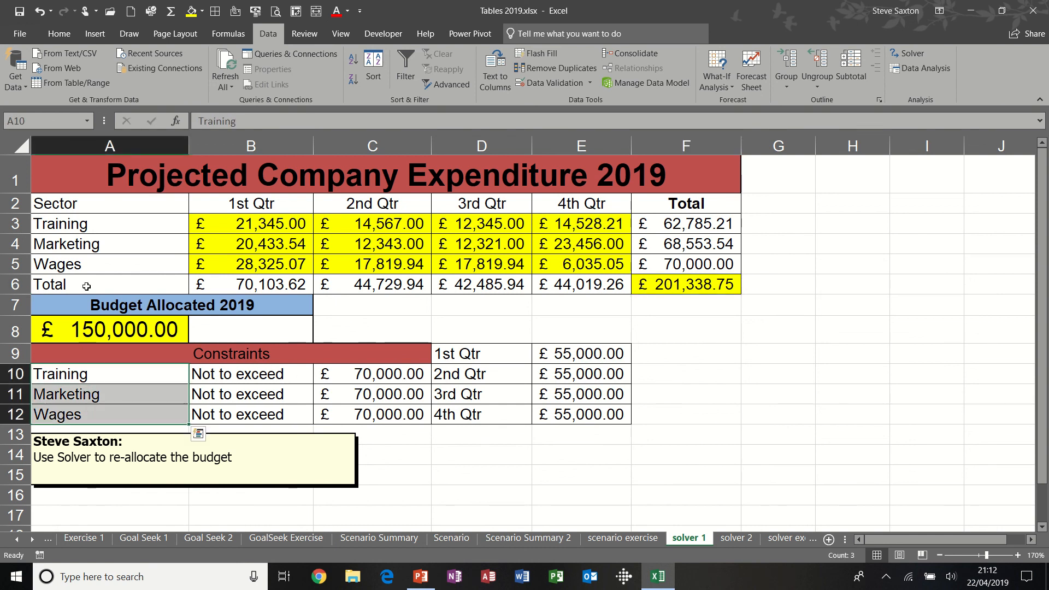
left_click_drag(87, 226, 84, 259)
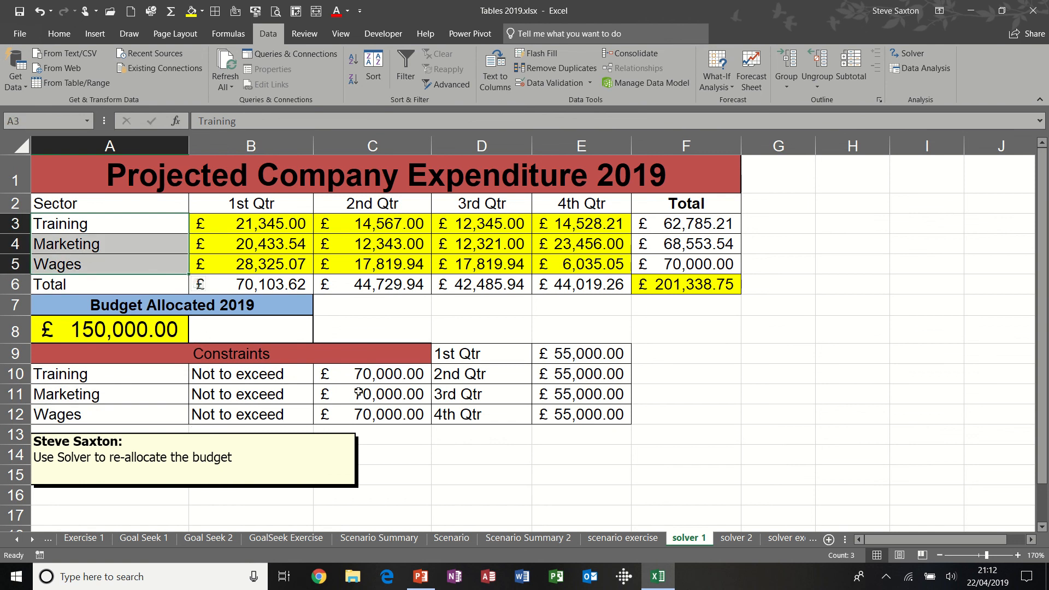
left_click_drag(375, 378, 377, 417)
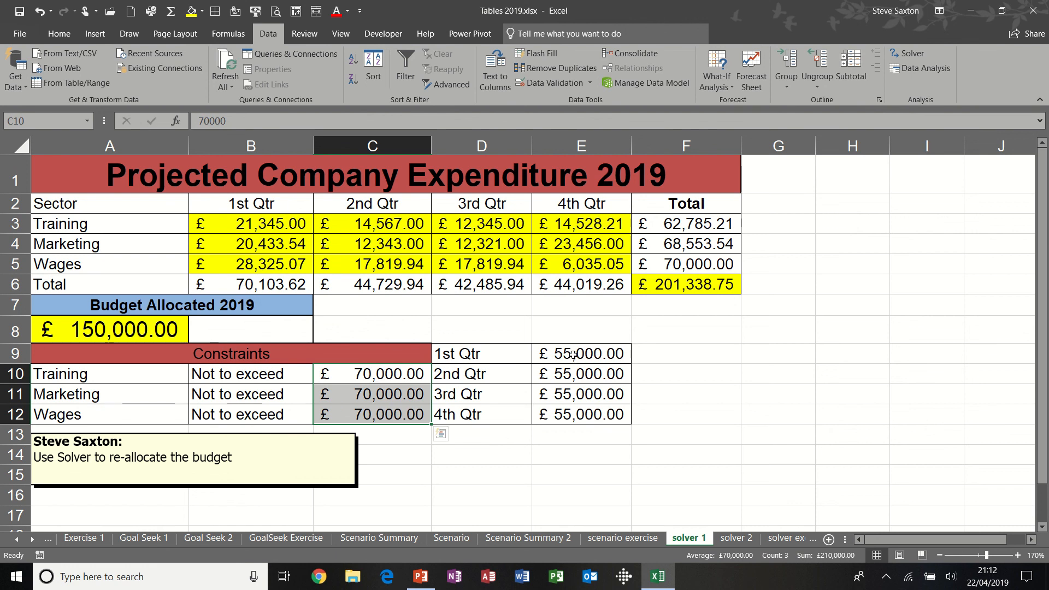
left_click_drag(573, 354, 573, 406)
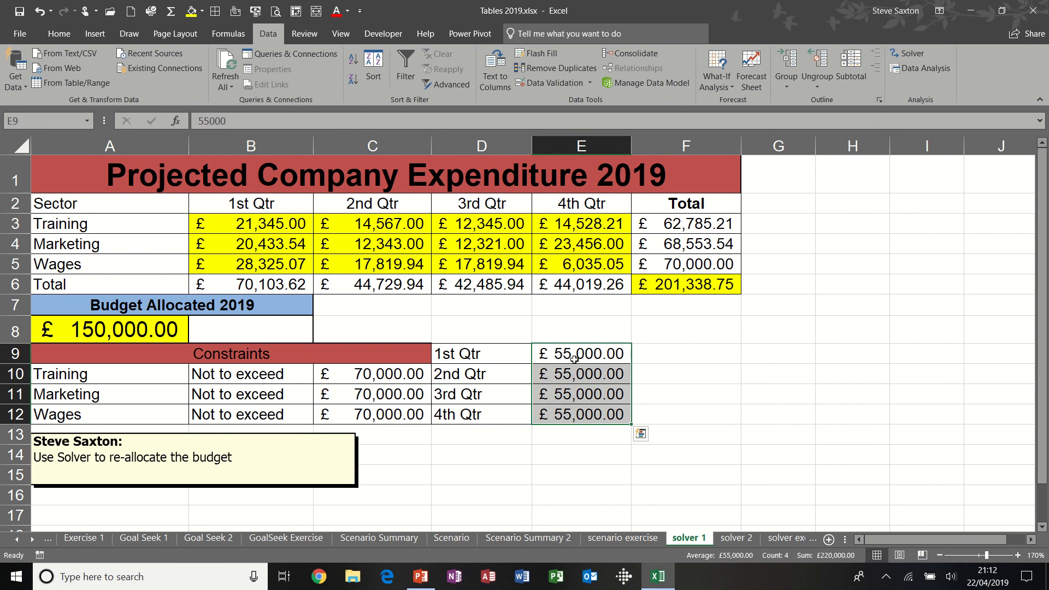
Open Solver for the total expenditure in F6 and review its objective, target value, changing cells and constraints.
left_click(660, 279)
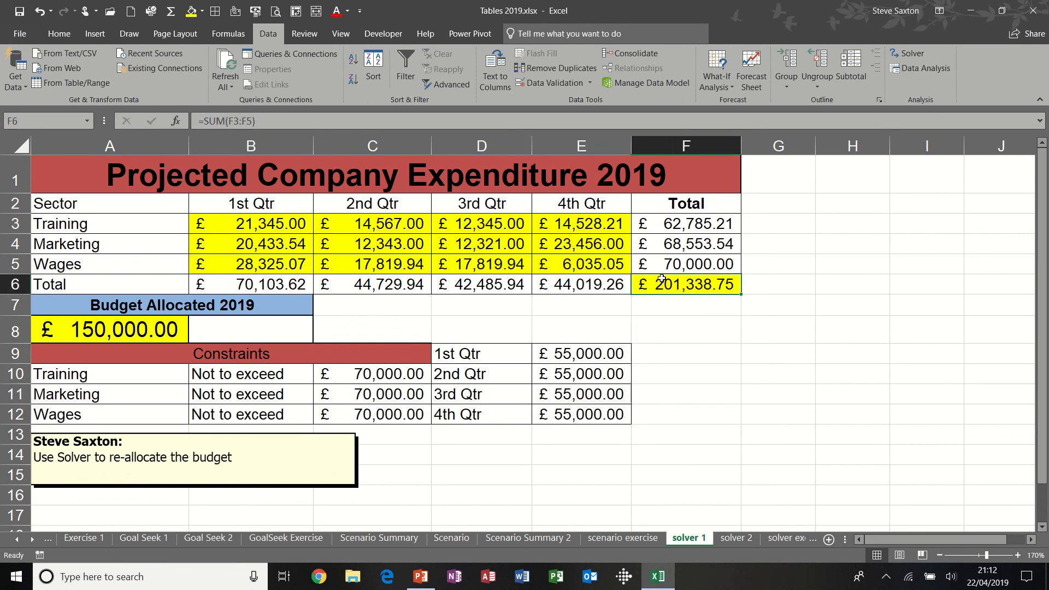
left_click(908, 53)
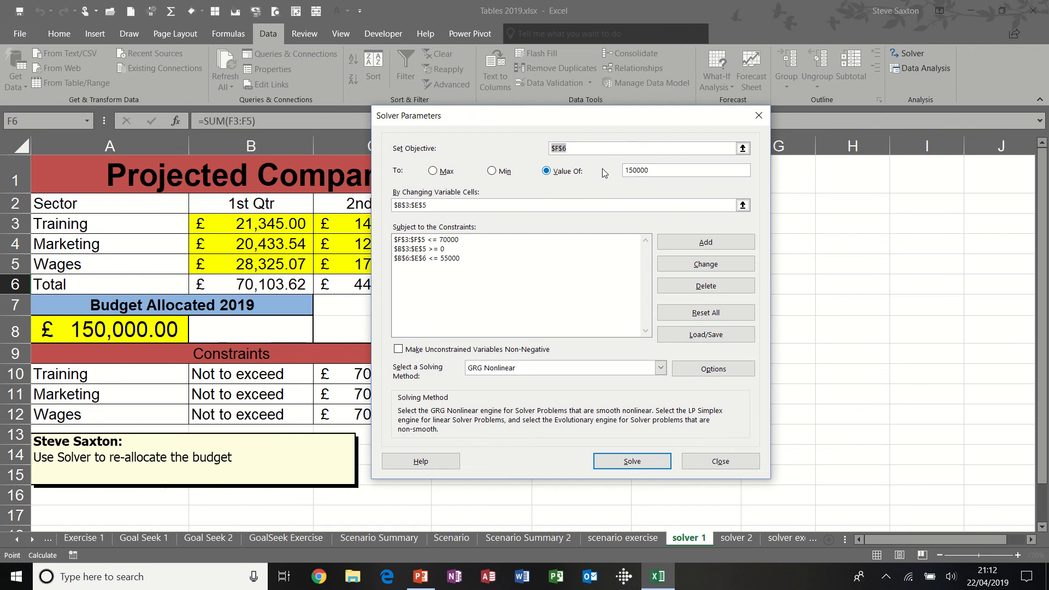
left_click_drag(582, 120, 614, 349)
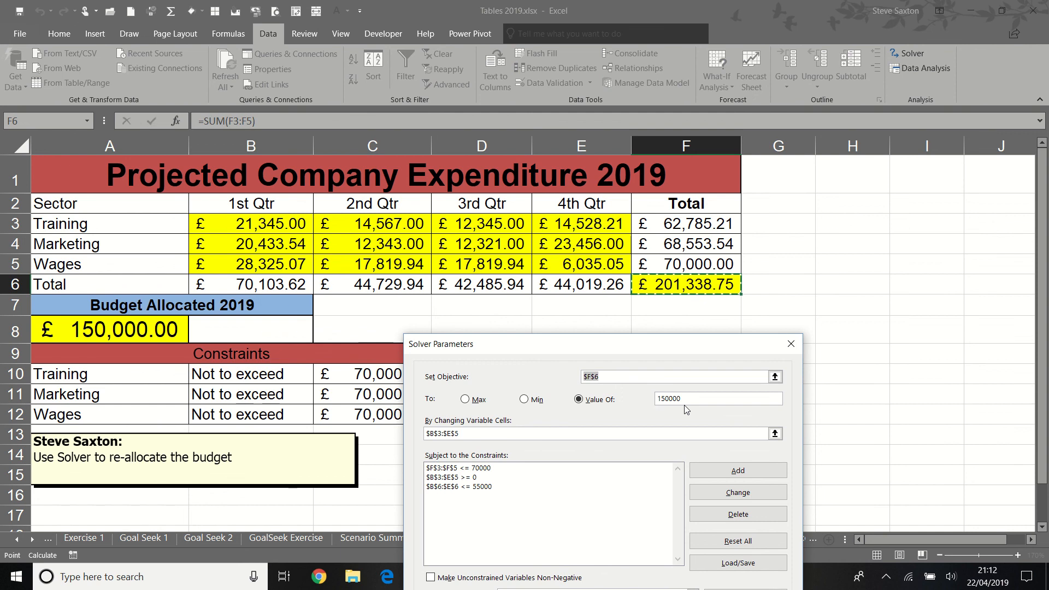
left_click_drag(679, 339, 839, 160)
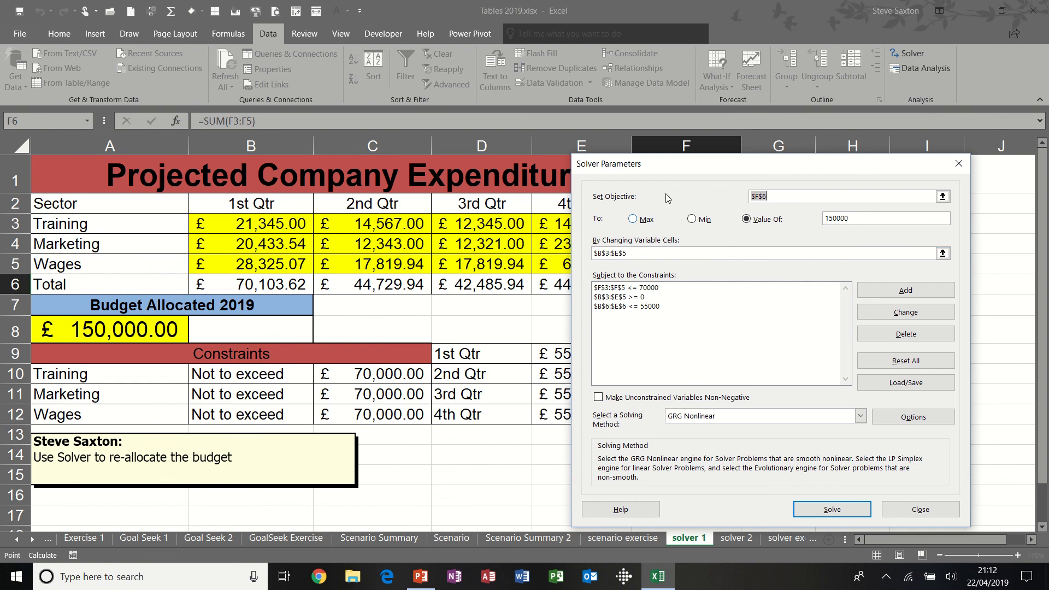
left_click_drag(692, 170, 675, 243)
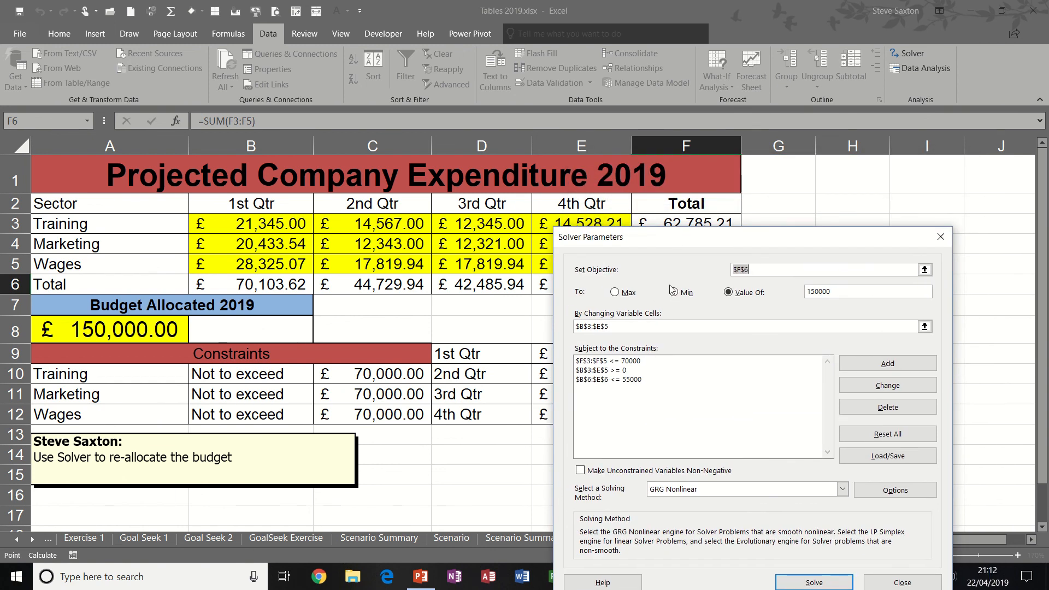
left_click(590, 362)
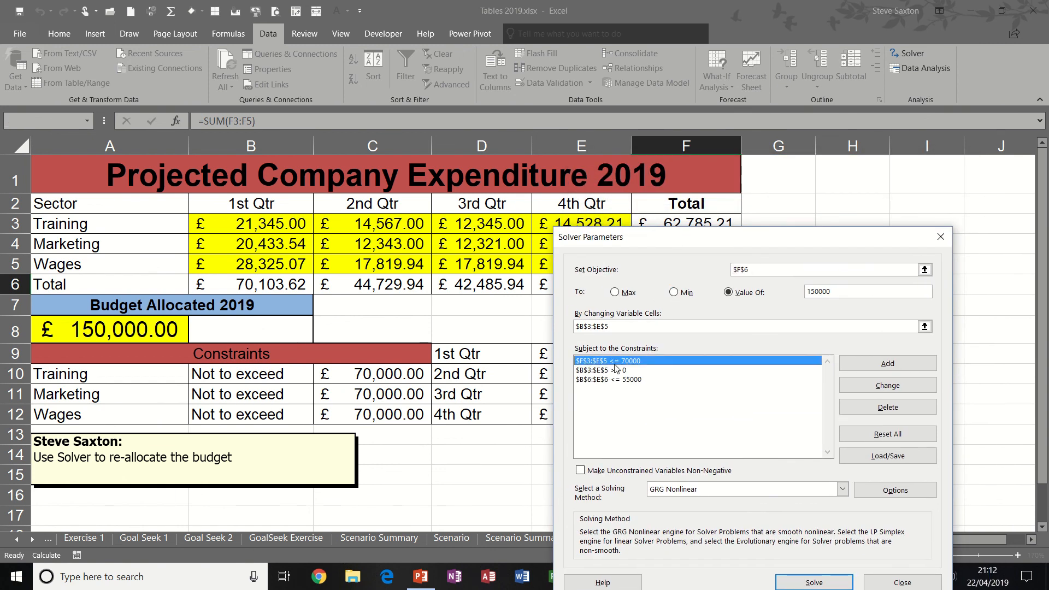
left_click(607, 380)
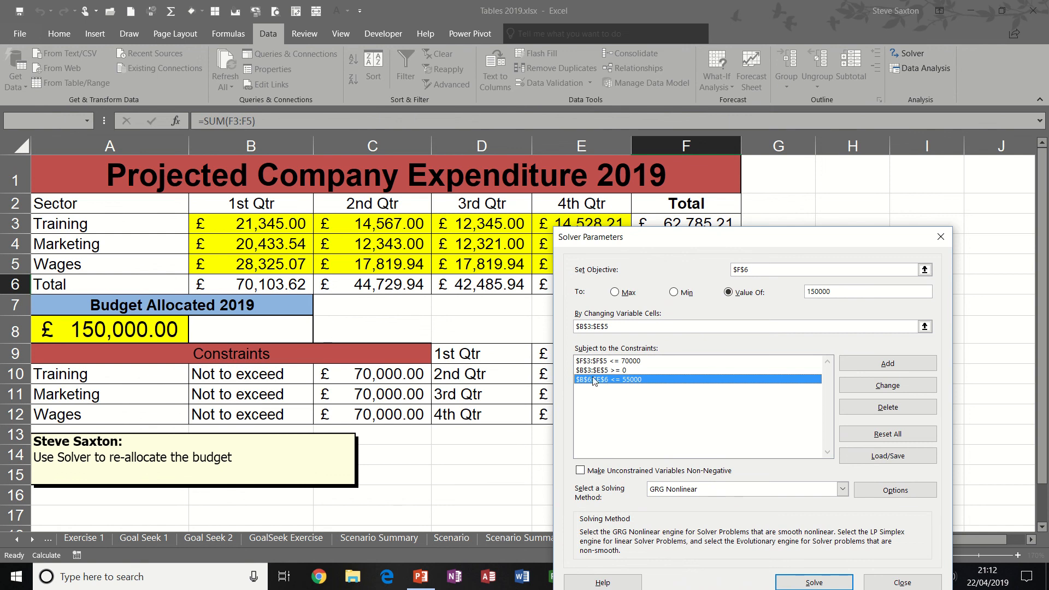
left_click(595, 371)
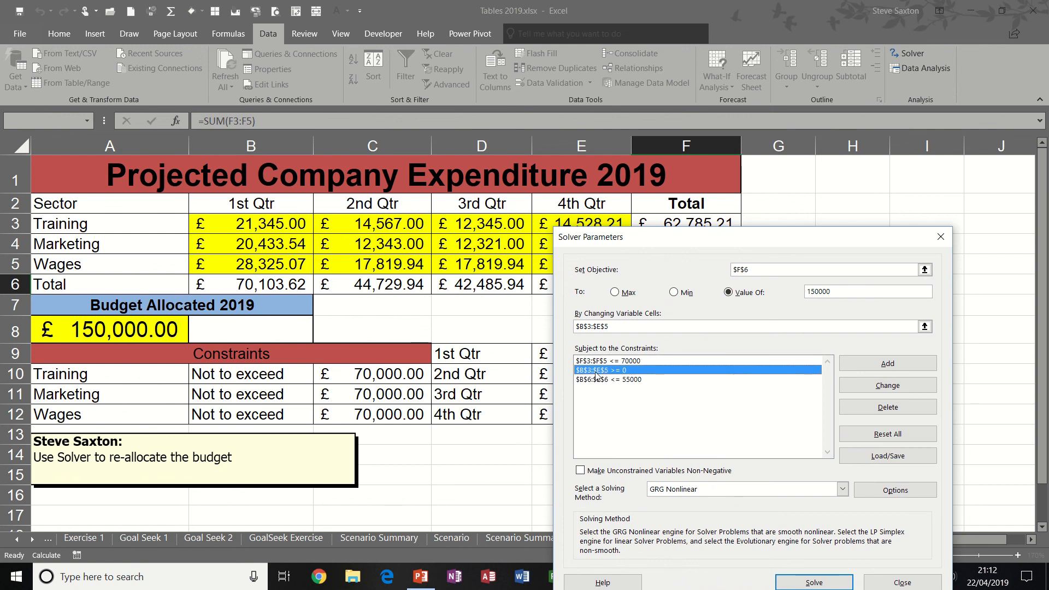
Run Solver with the existing settings to bring the total expenditure to 150000, and keep the solution.
left_click_drag(638, 236, 531, 118)
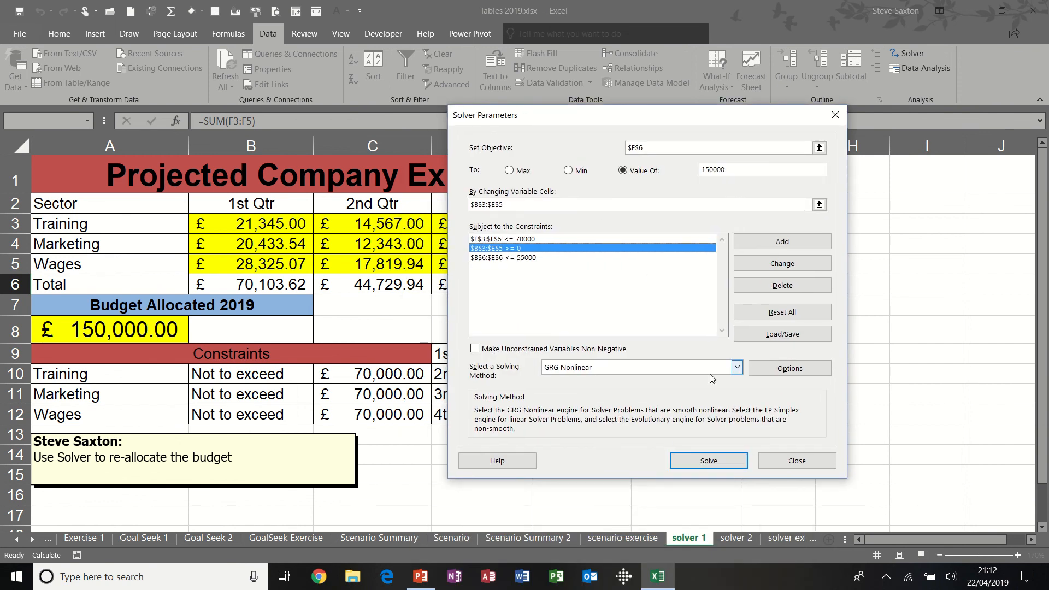
left_click(708, 462)
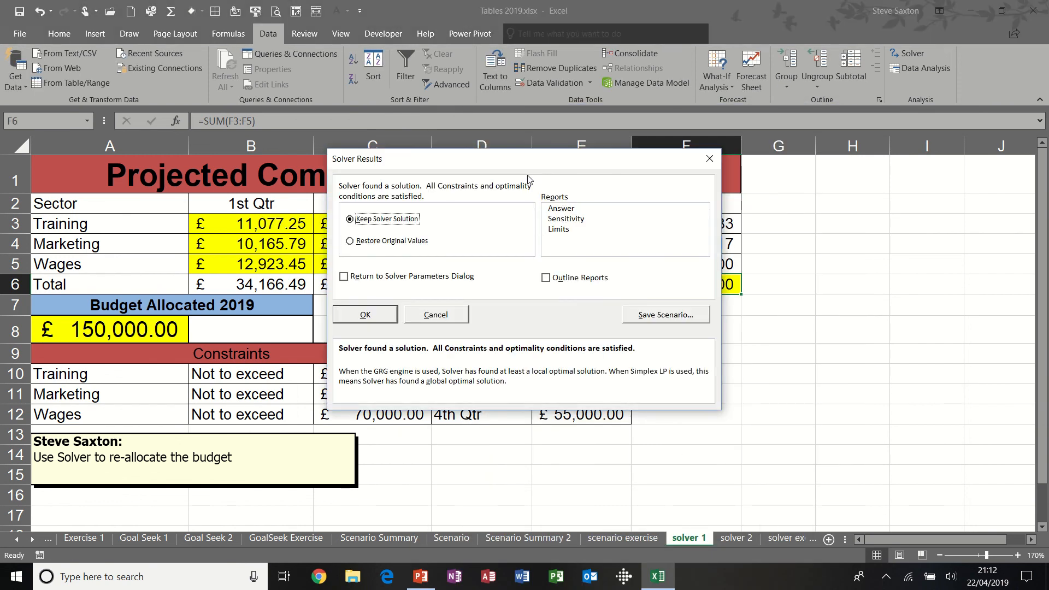
left_click_drag(526, 164, 805, 167)
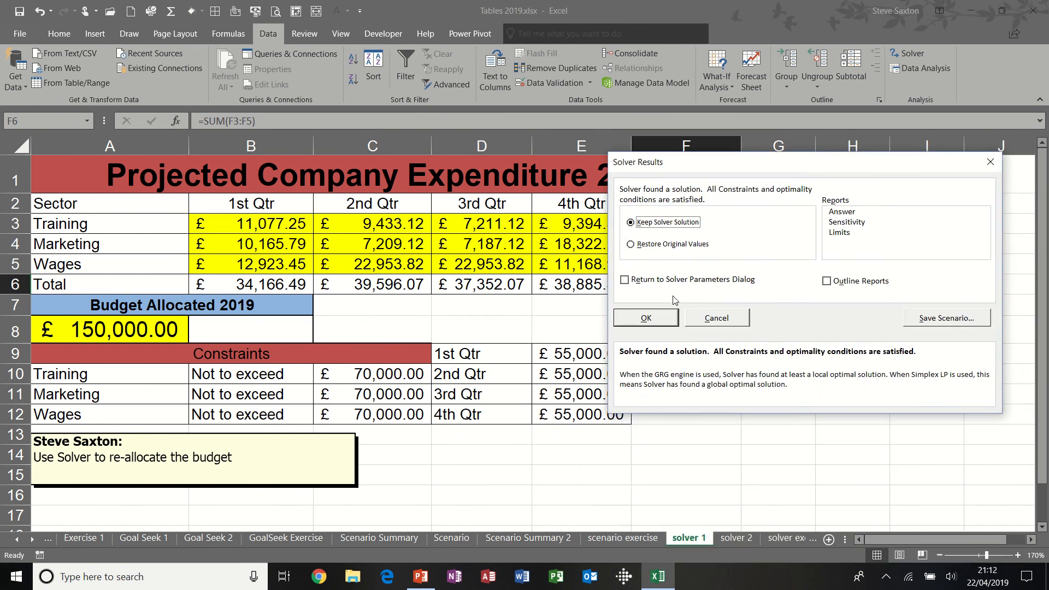
left_click(650, 319)
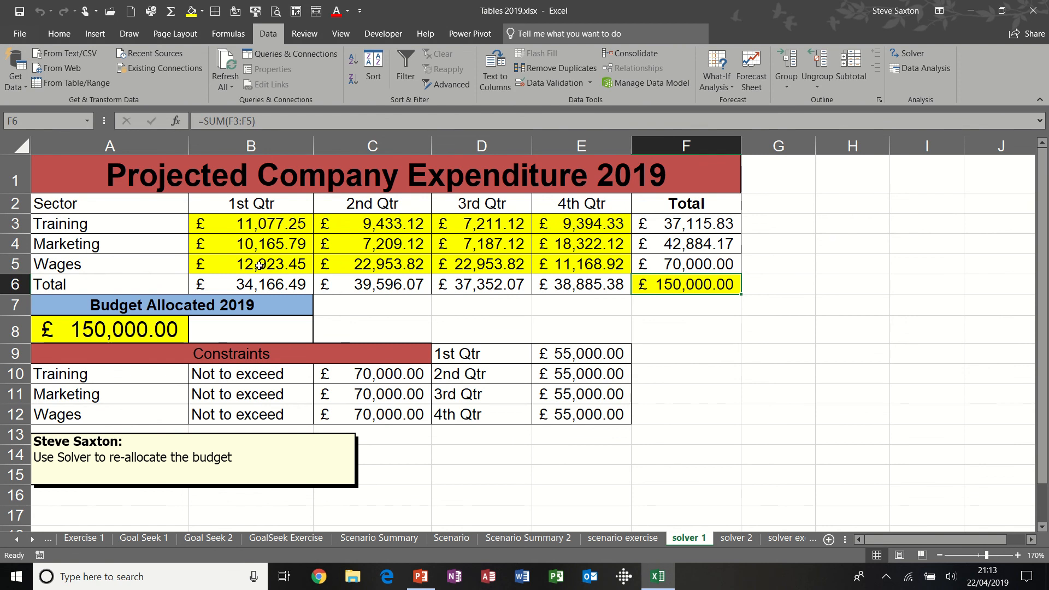
Select the quarterly Wages figures in B5:E5 to check how Solver has reallocated them.
left_click(290, 265)
left_click_drag(290, 265, 544, 269)
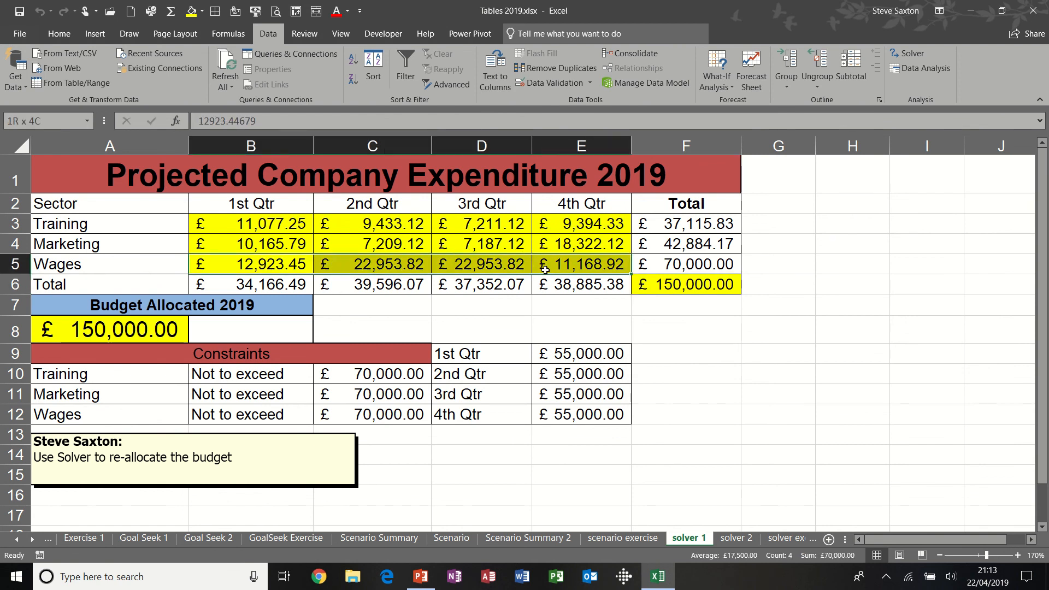
left_click(252, 262)
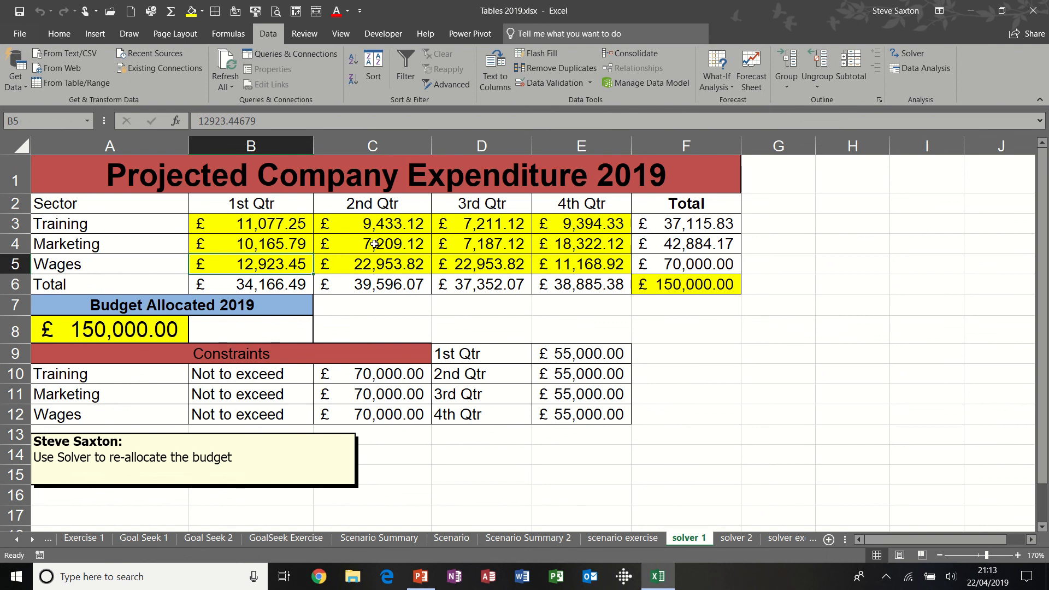
Add a Solver constraint that the quarterly Wages cells B5:E5 must be <= 70000.
left_click(911, 55)
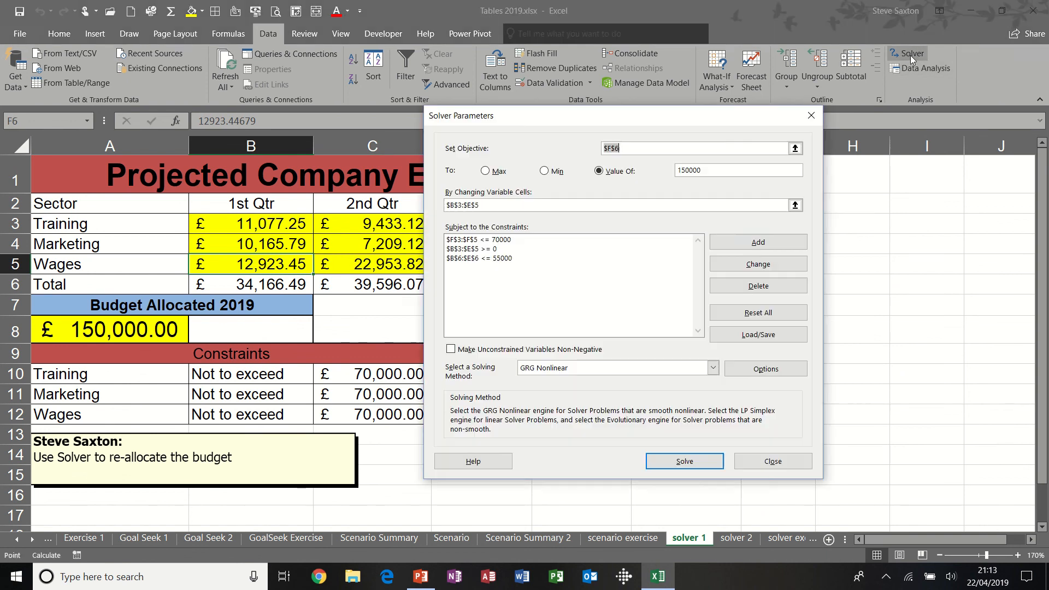
left_click(759, 241)
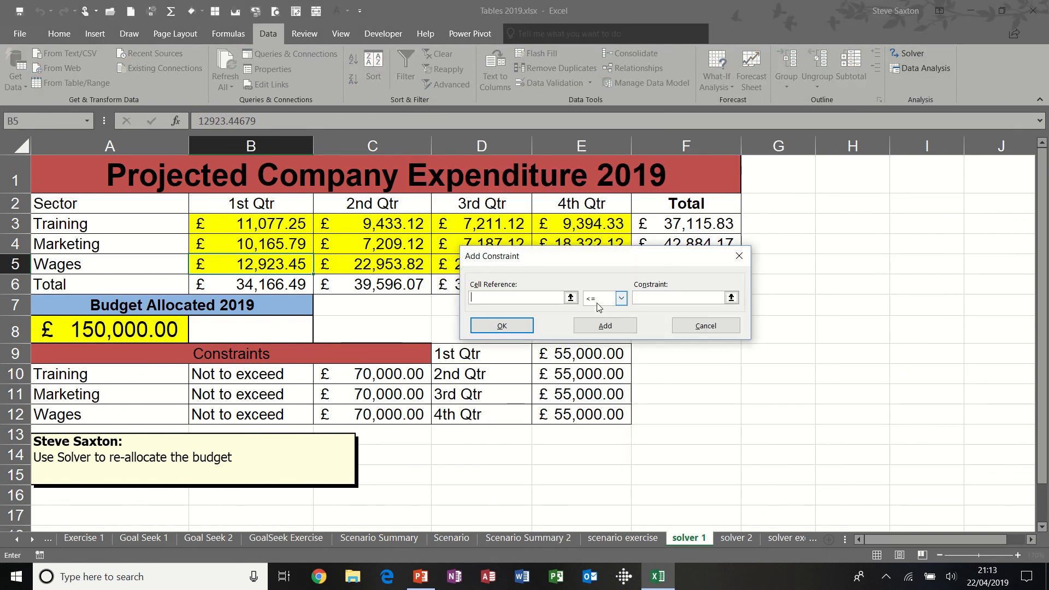
left_click_drag(545, 257, 475, 364)
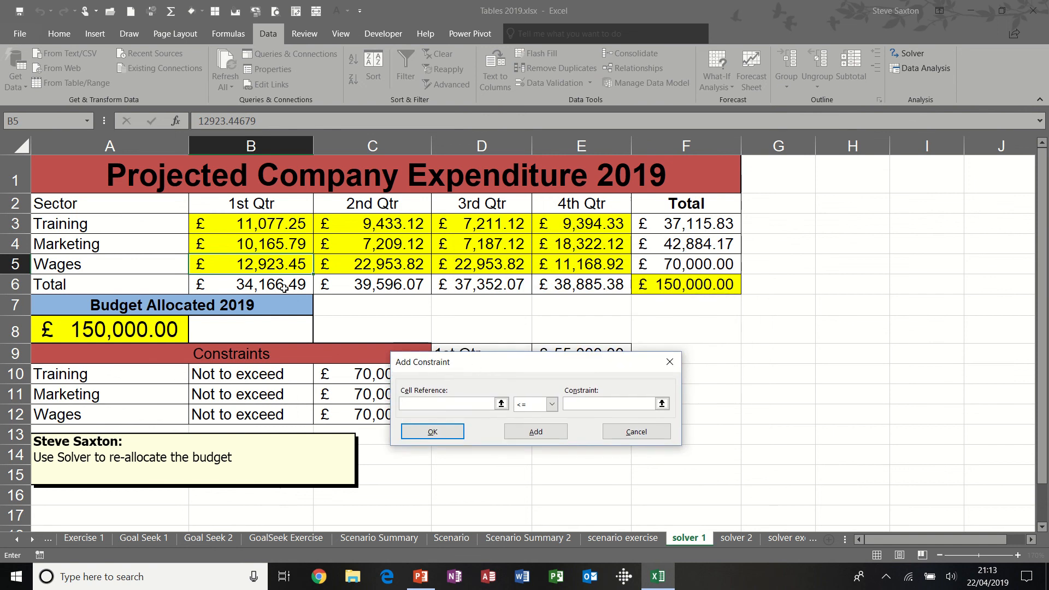
left_click_drag(256, 267, 556, 268)
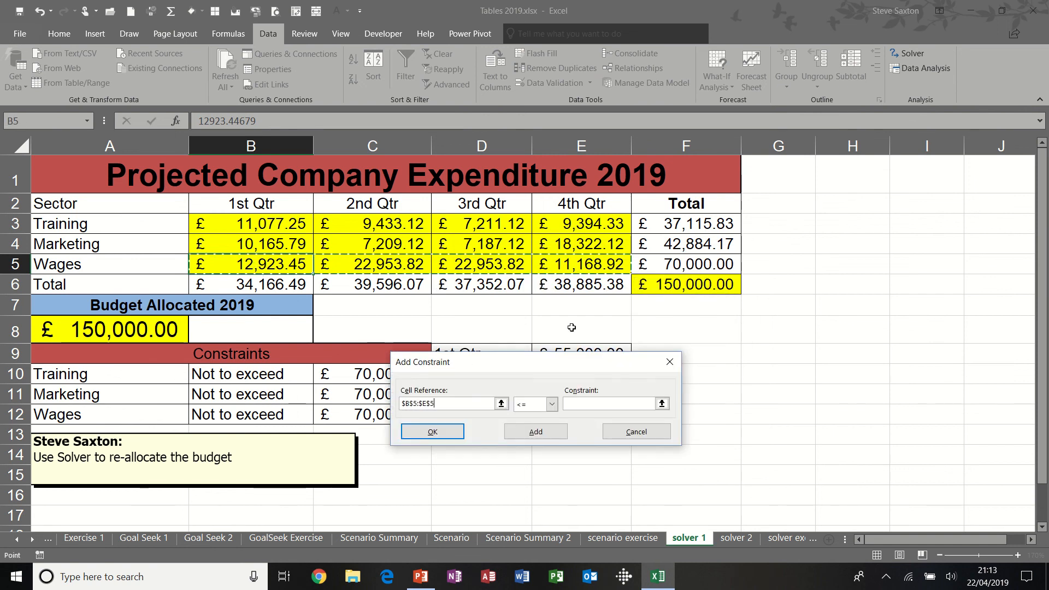
left_click(575, 403)
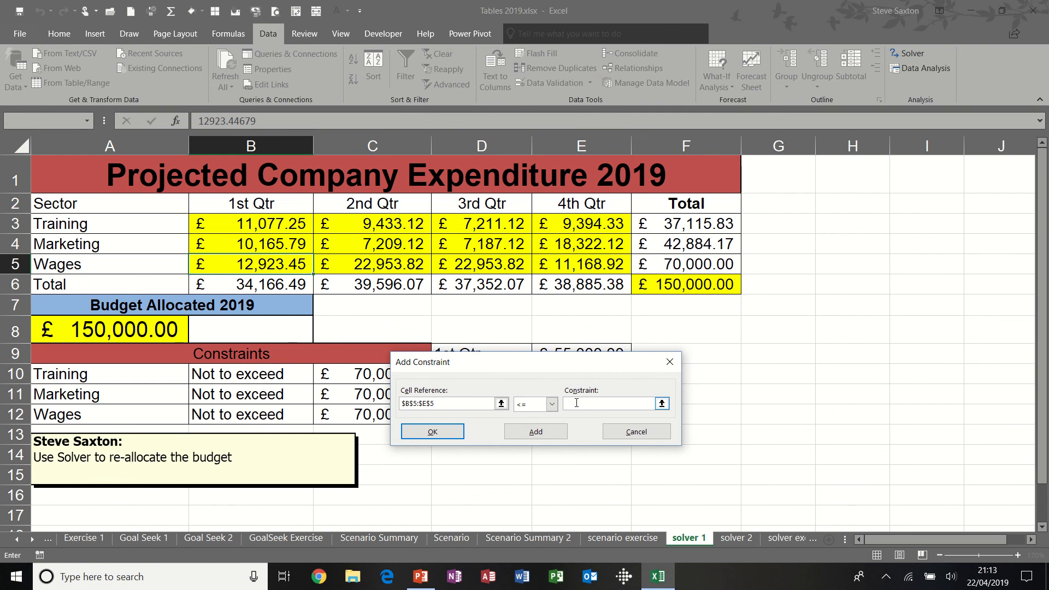
type("70000")
left_click(448, 432)
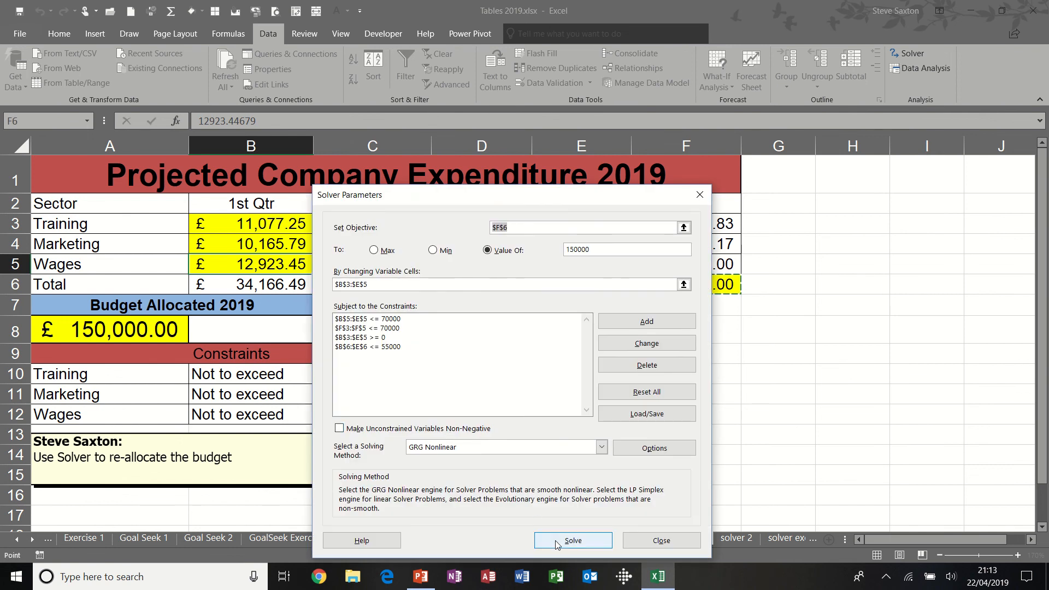
Solve the model with the Wages constraint included, keep the solution, and check the quarterly Wages figures.
left_click(554, 541)
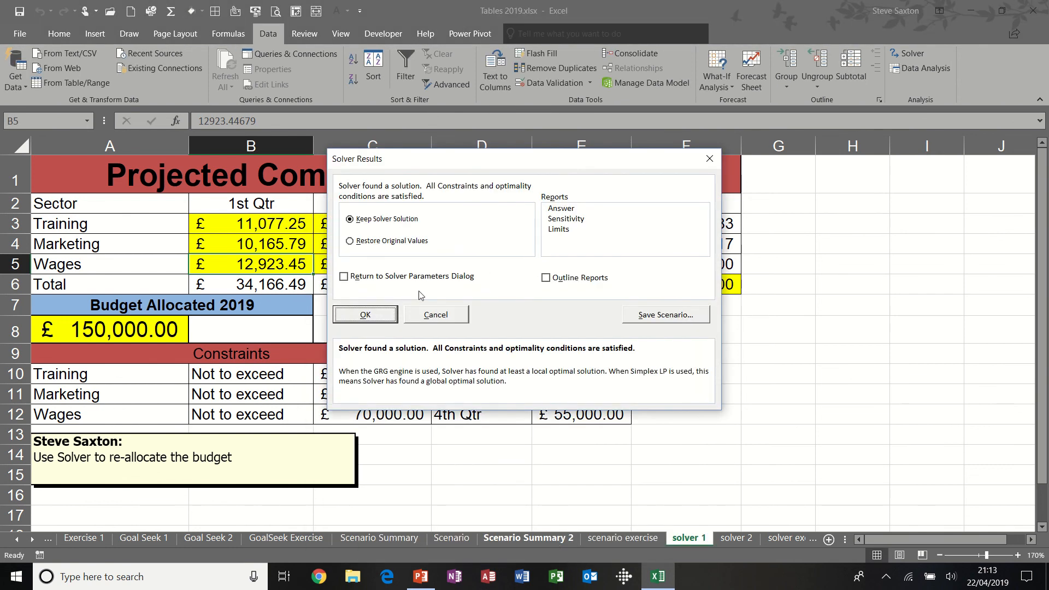
left_click(384, 315)
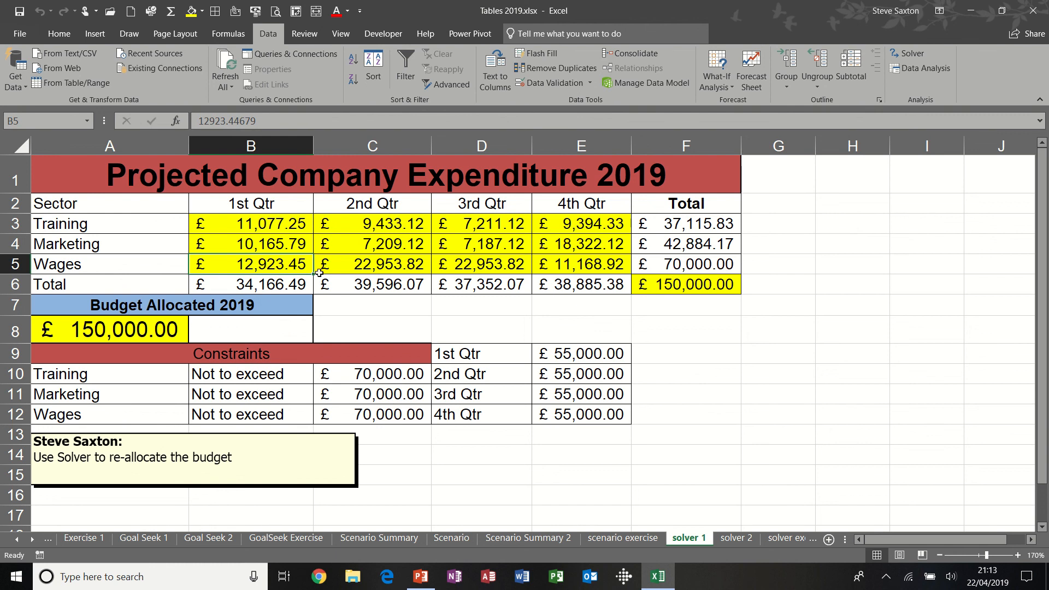
left_click_drag(284, 263, 451, 255)
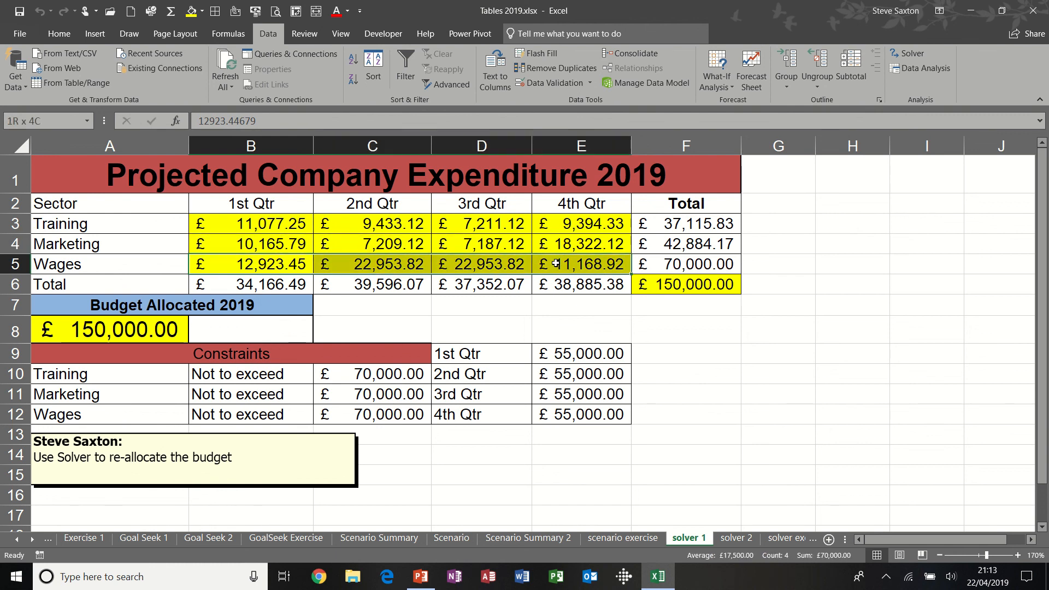
left_click(506, 265)
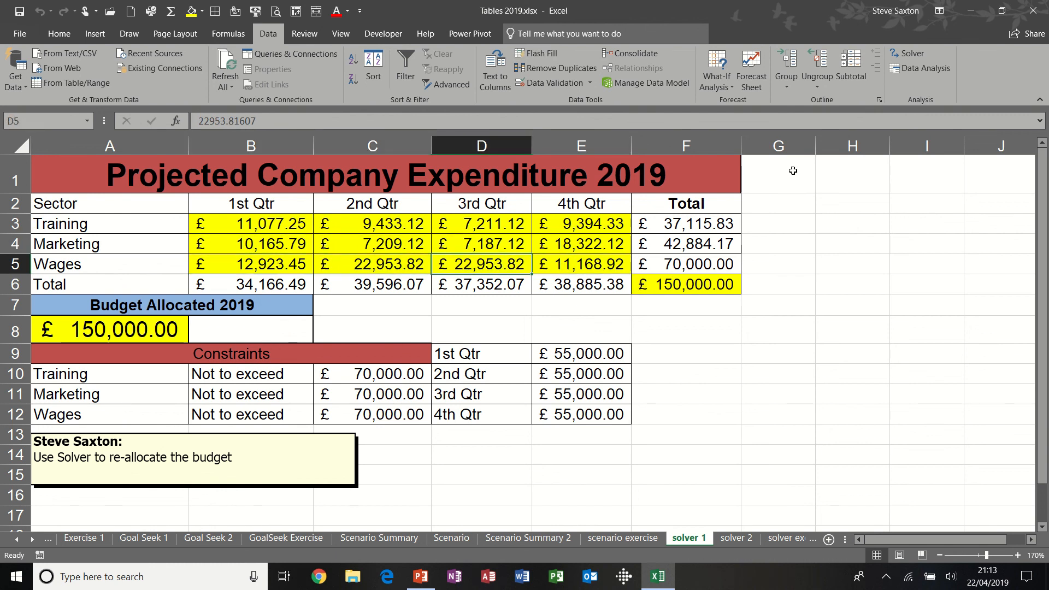
Change the Solver constraint on the sector totals F3:F5 to = 17000.
left_click(908, 54)
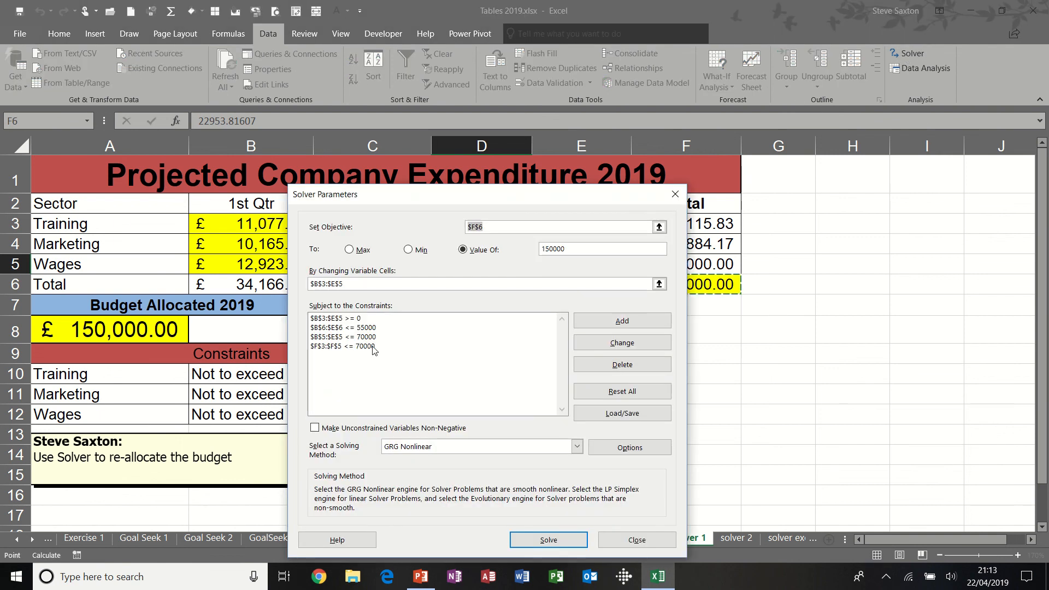
left_click(373, 347)
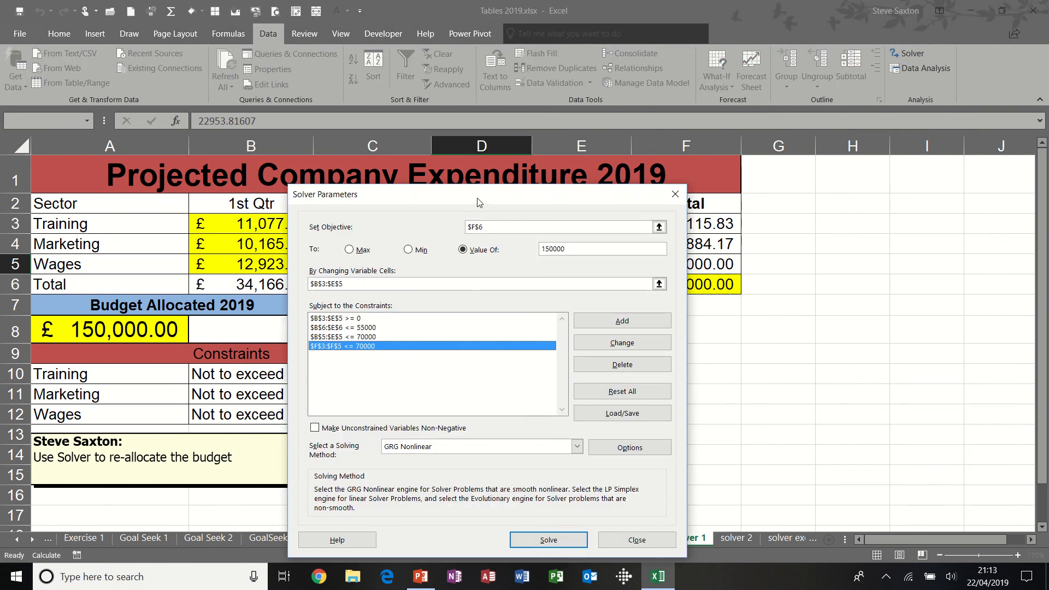
left_click_drag(477, 198, 780, 194)
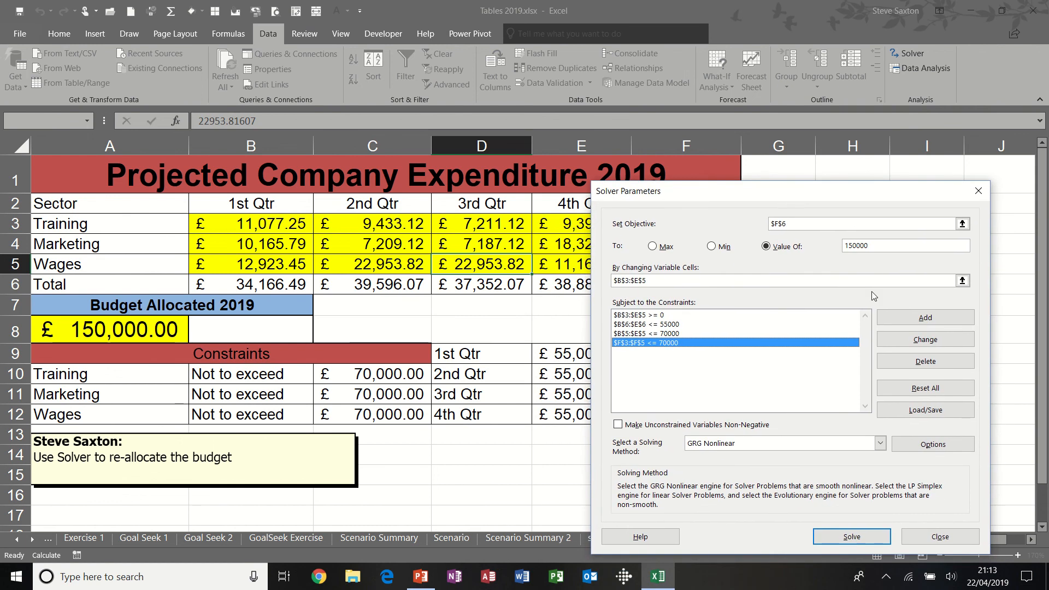
left_click(924, 339)
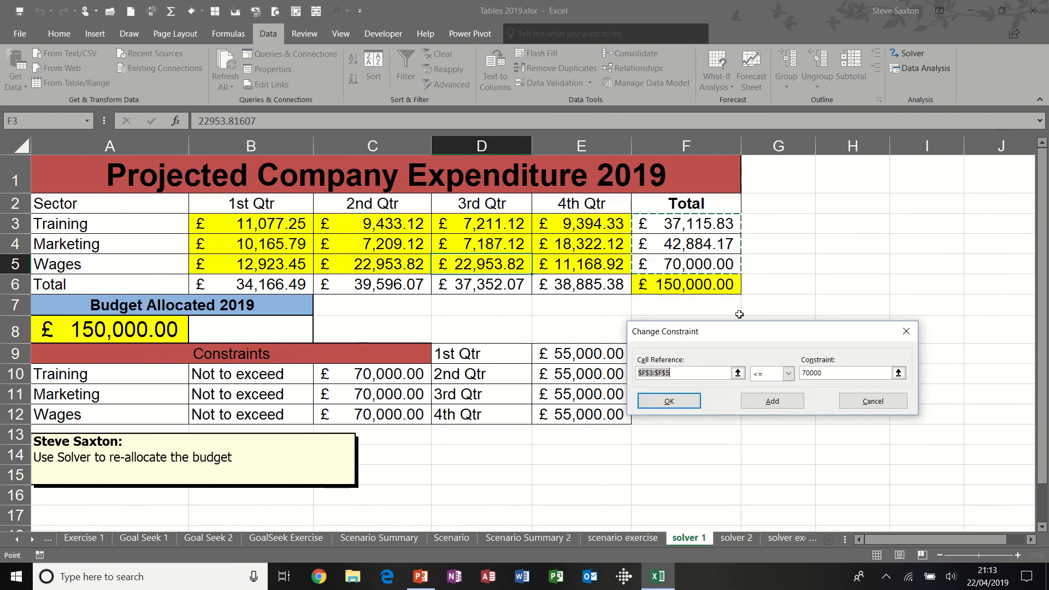
left_click(788, 373)
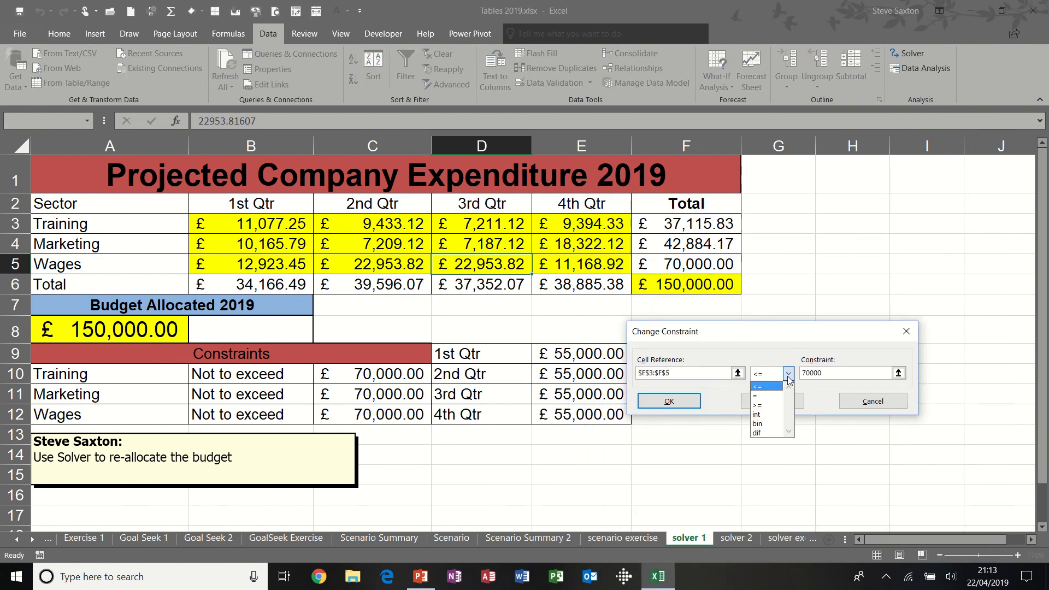
left_click(778, 394)
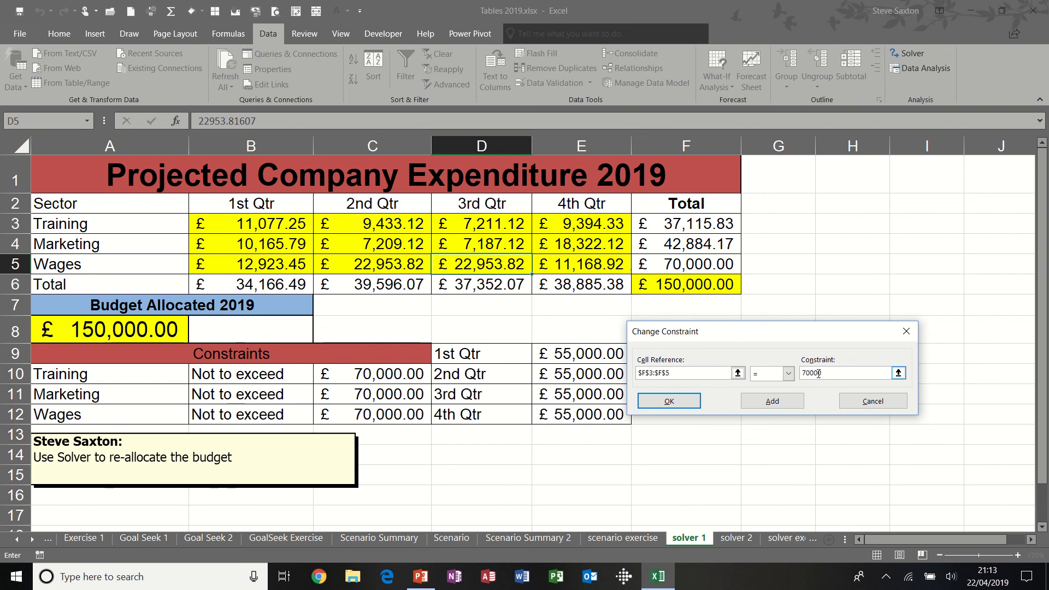
left_click_drag(832, 376, 797, 377)
type("1")
left_click(680, 404)
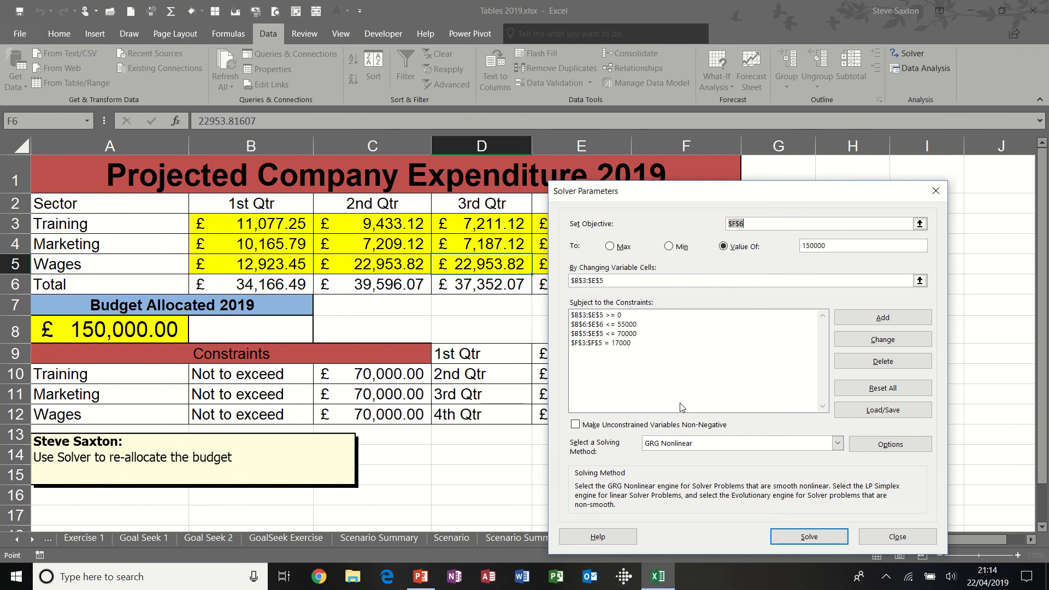
Try to solve the model with the changed sector-total constraint, and close the results.
left_click(796, 537)
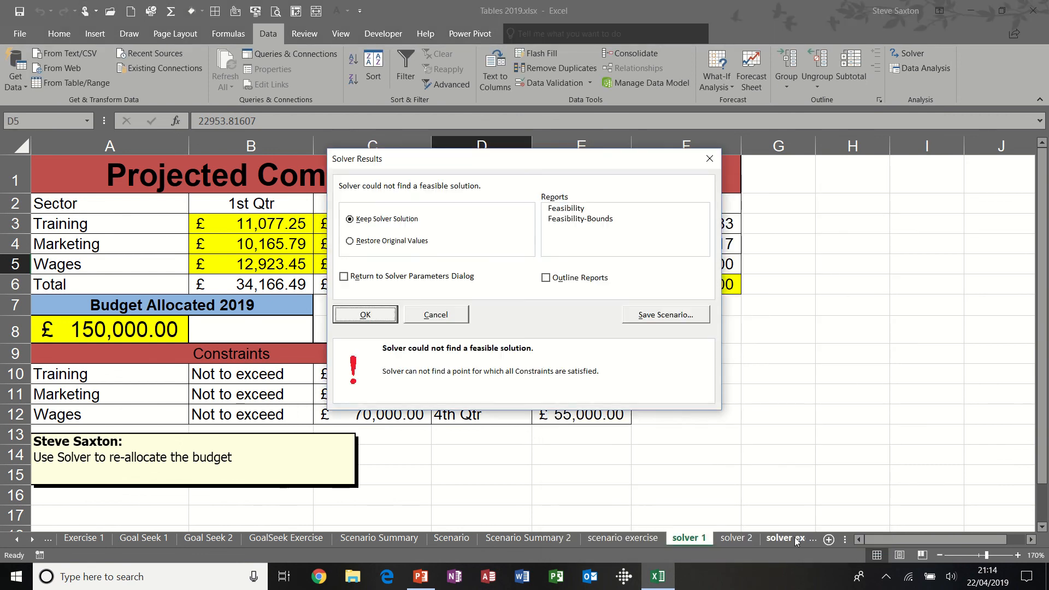
left_click_drag(468, 162, 713, 182)
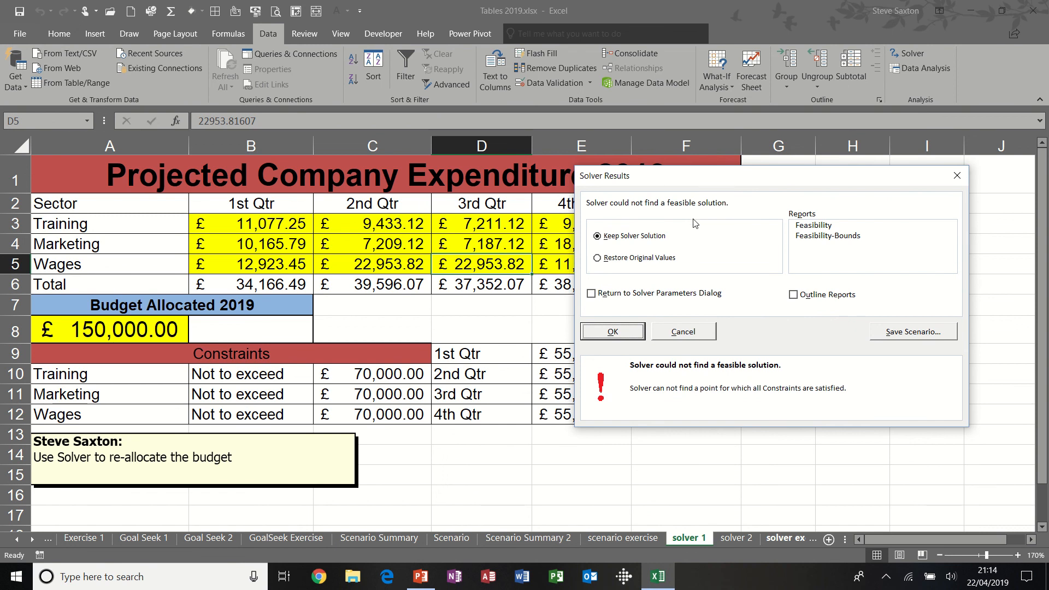
left_click(620, 331)
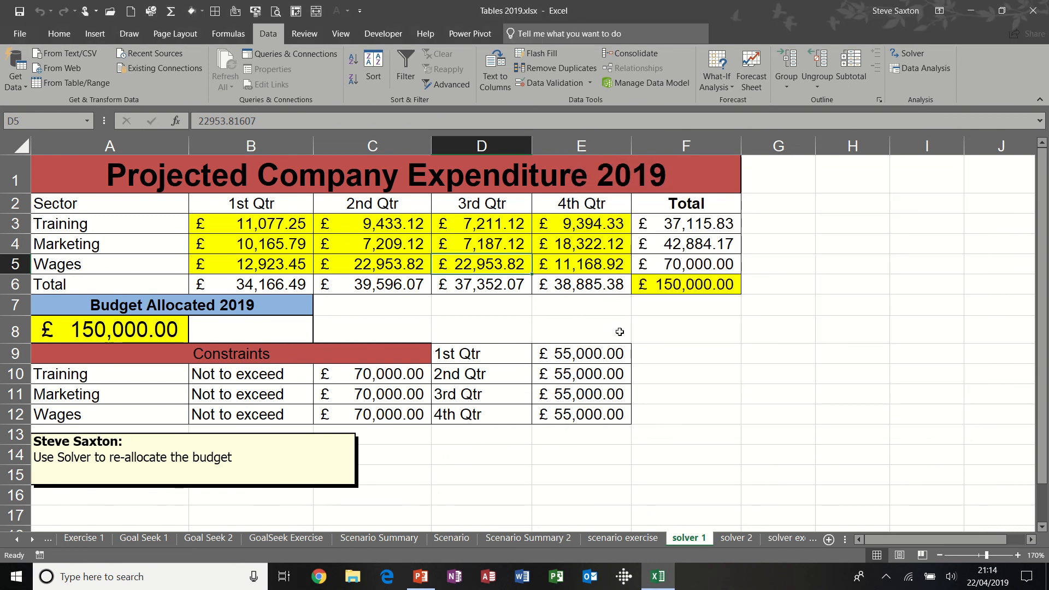
Change the Solver constraint on the sector totals F3:F5 to <= 17000 and try to solve the model with it.
left_click(661, 285)
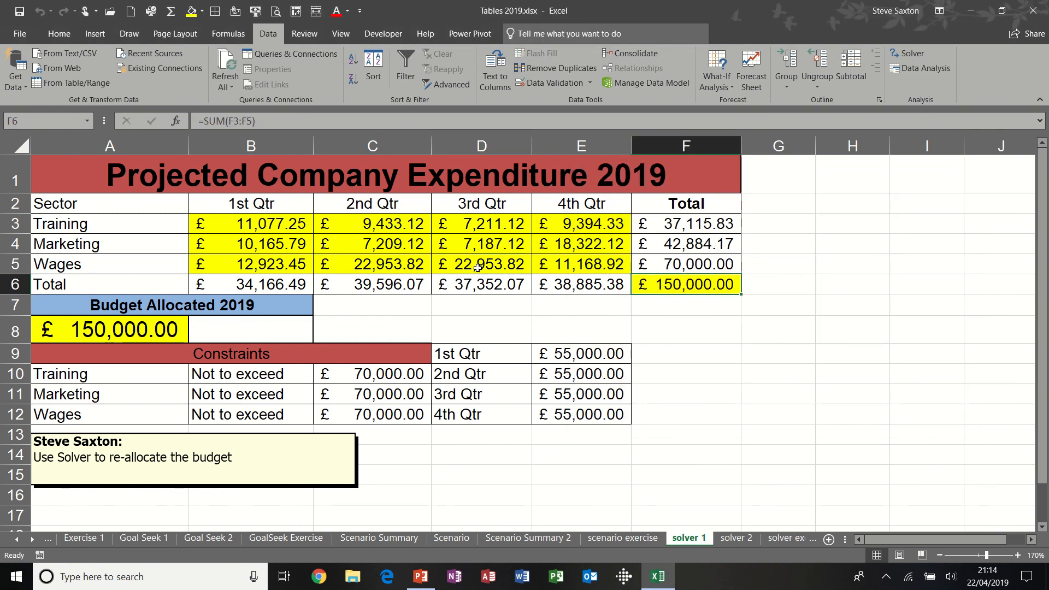
left_click(477, 268)
left_click(662, 290)
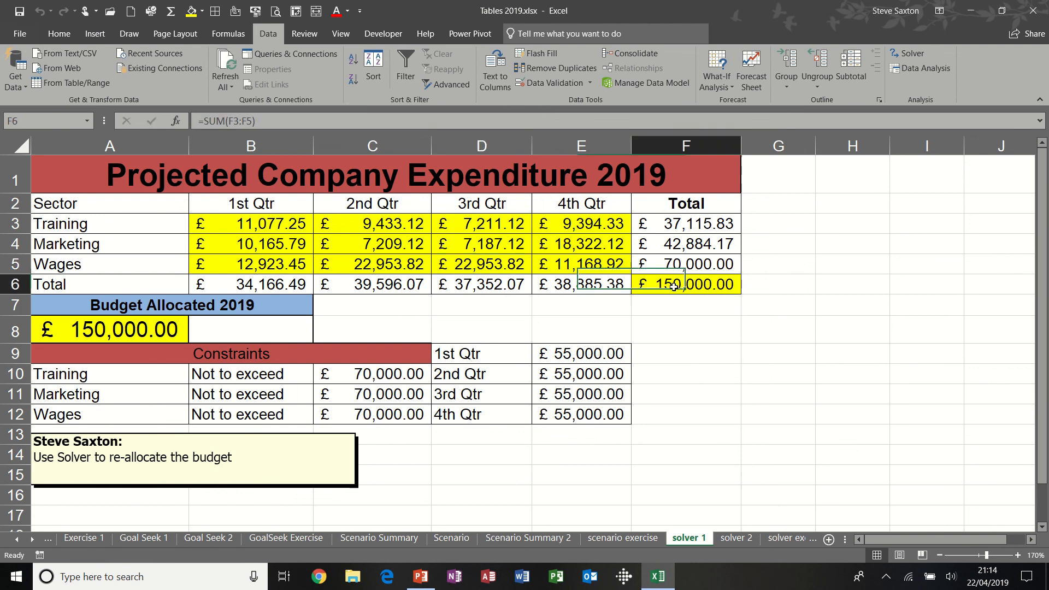
left_click(897, 57)
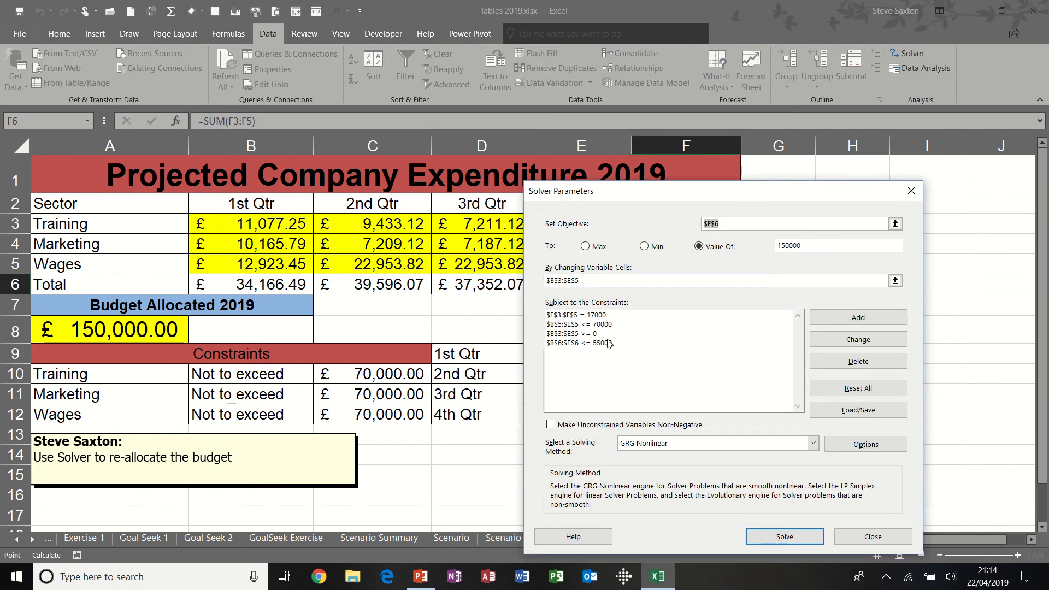
left_click(609, 324)
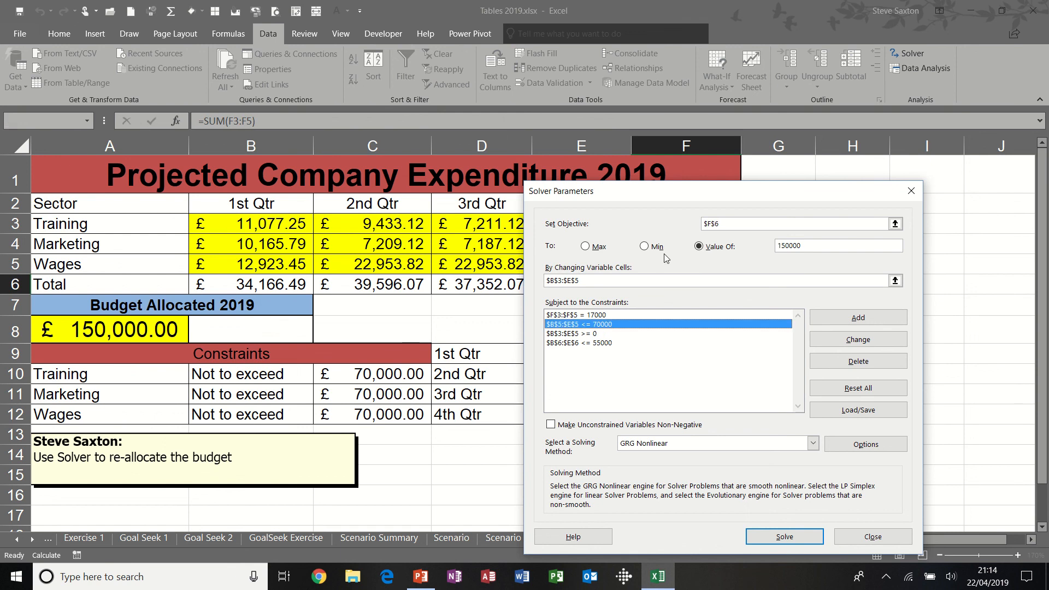
left_click(601, 316)
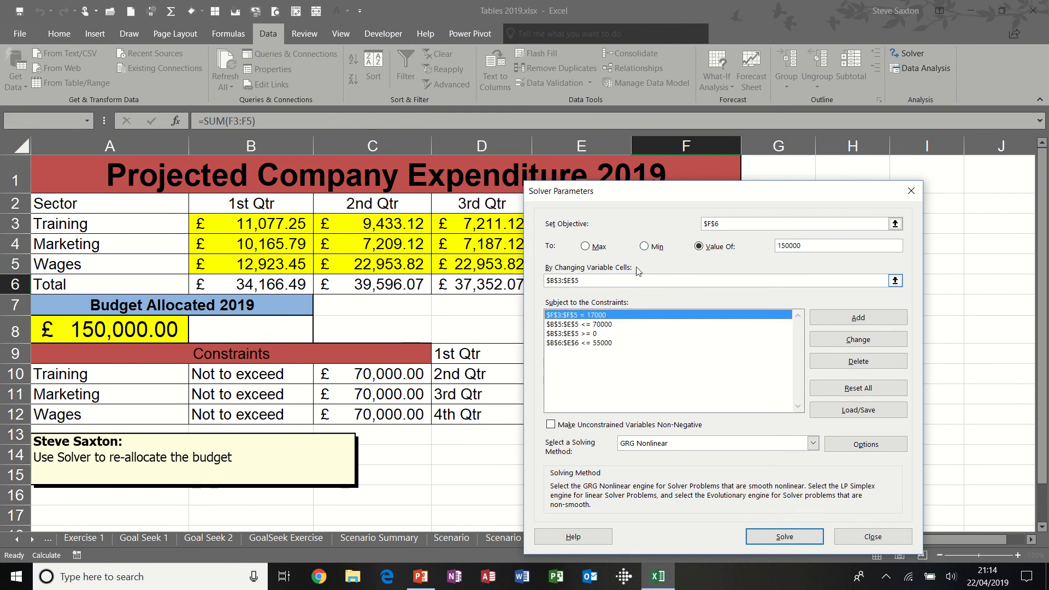
left_click_drag(704, 197, 845, 177)
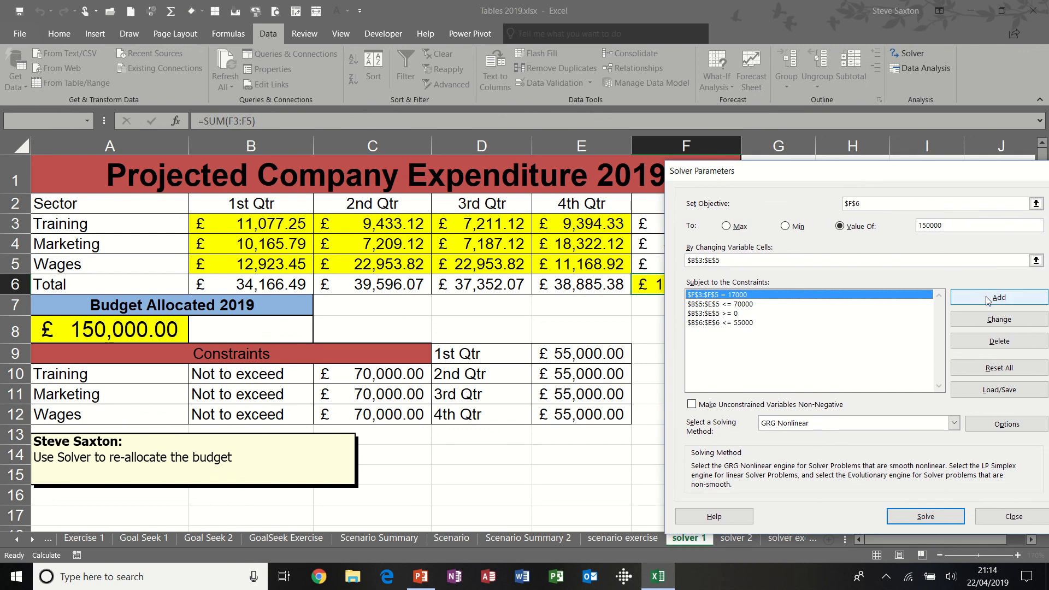
left_click(987, 319)
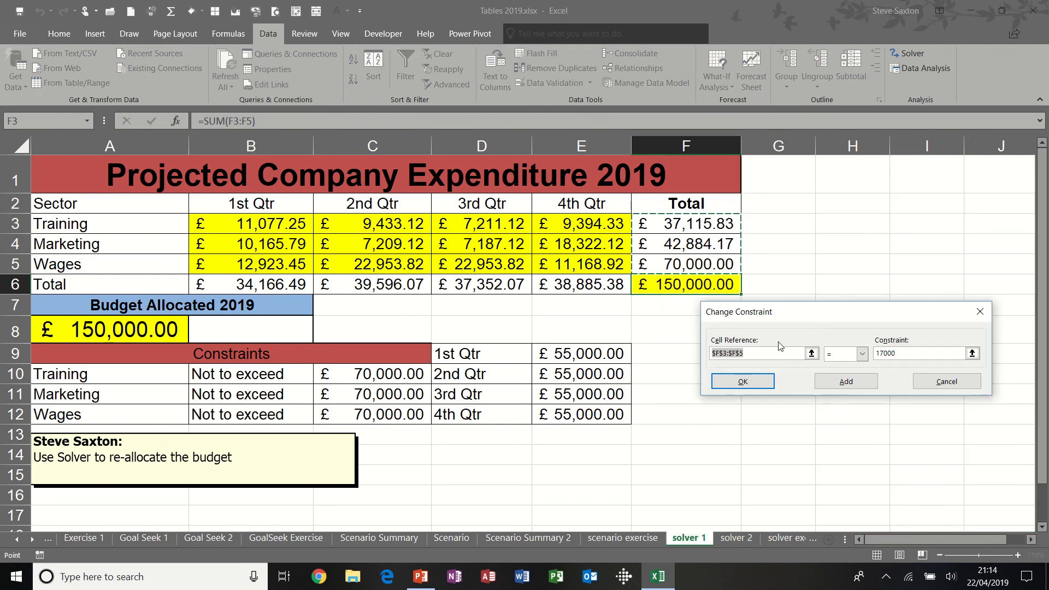
left_click(862, 355)
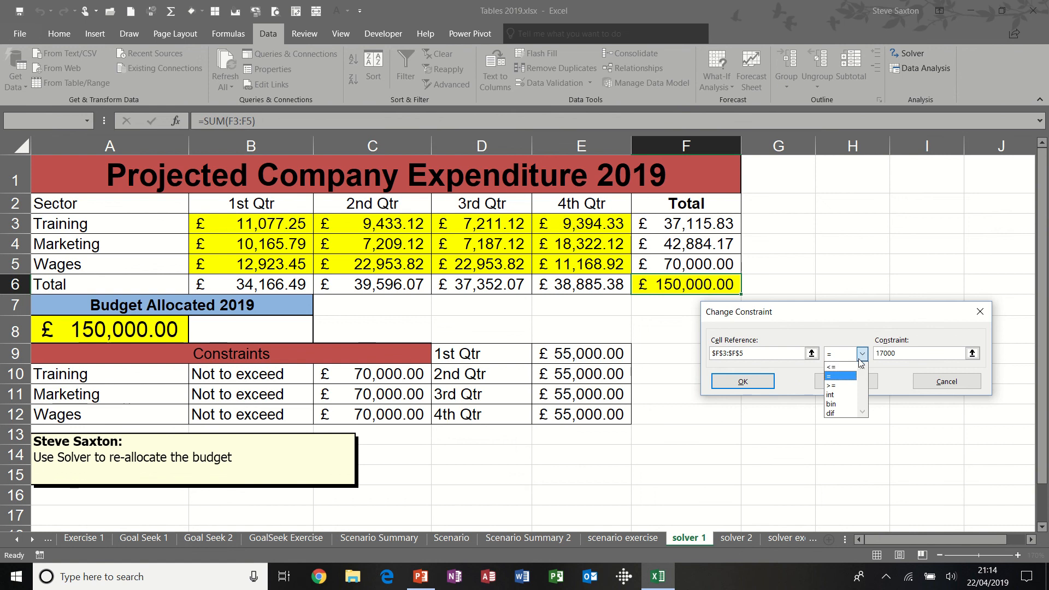
left_click(846, 371)
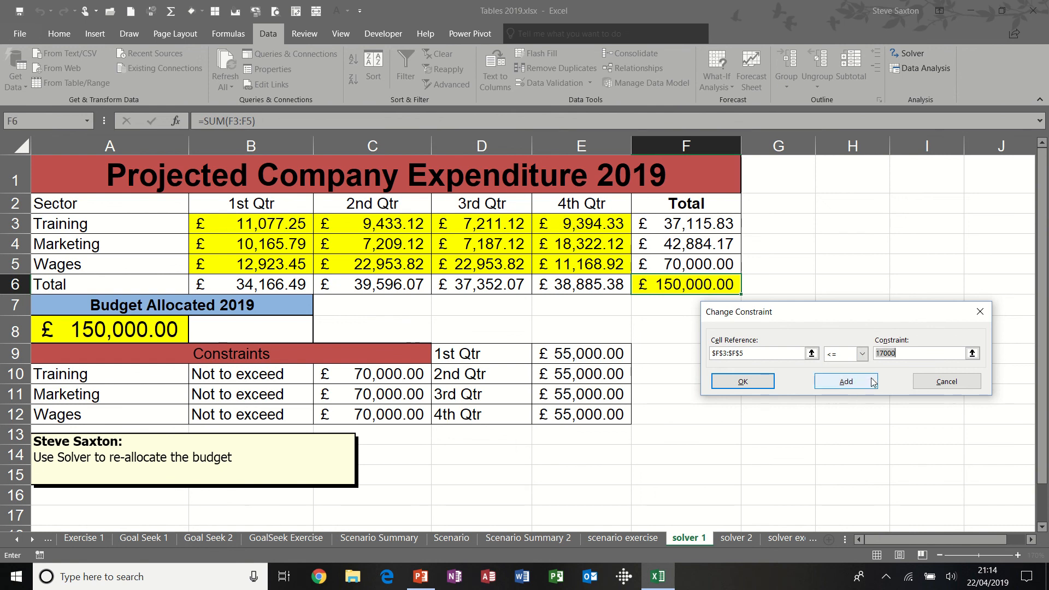
left_click(749, 384)
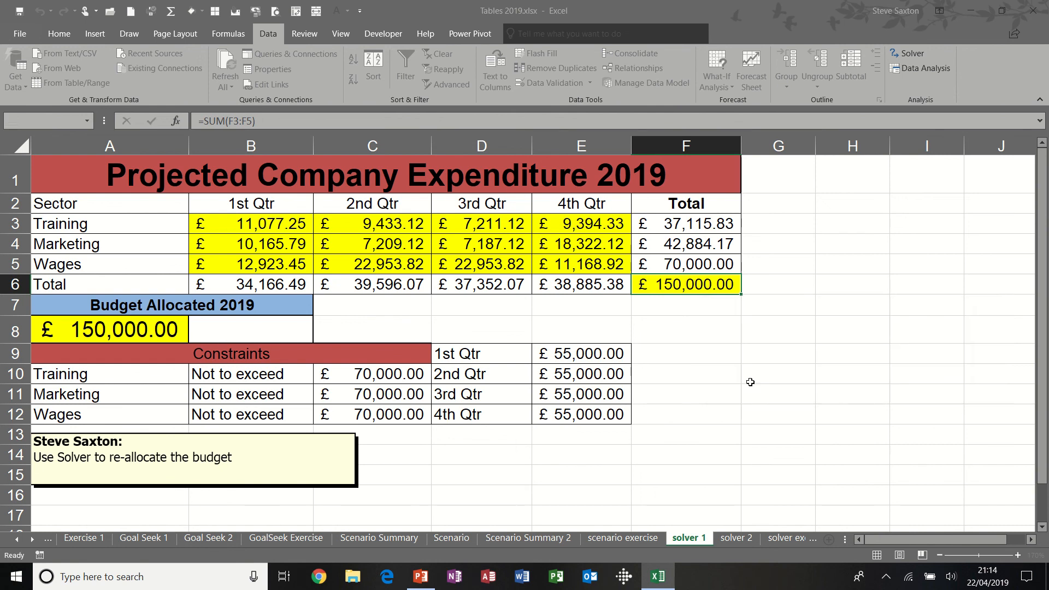
left_click(850, 516)
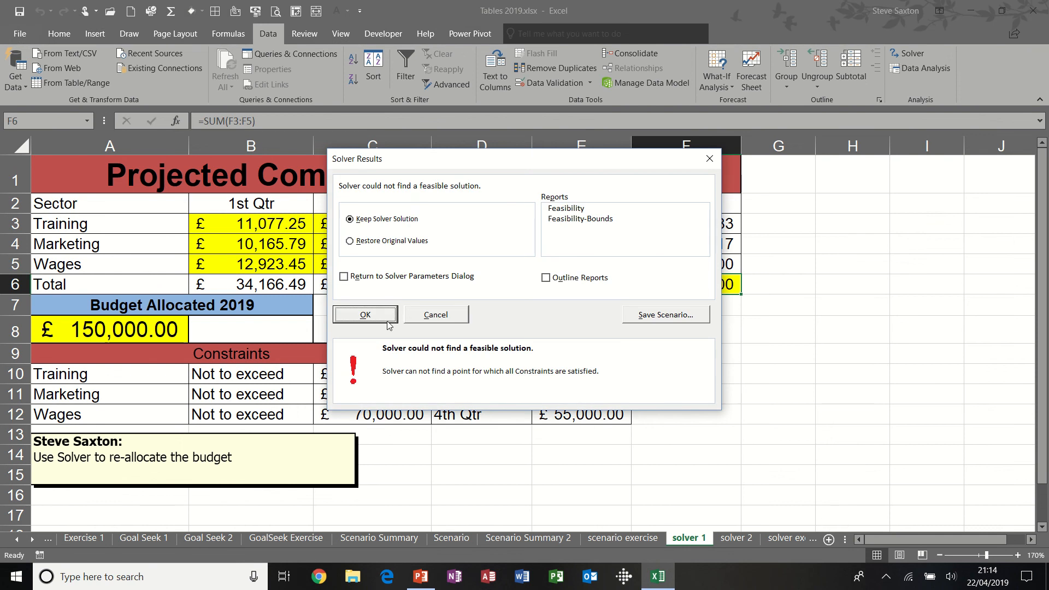
left_click(388, 323)
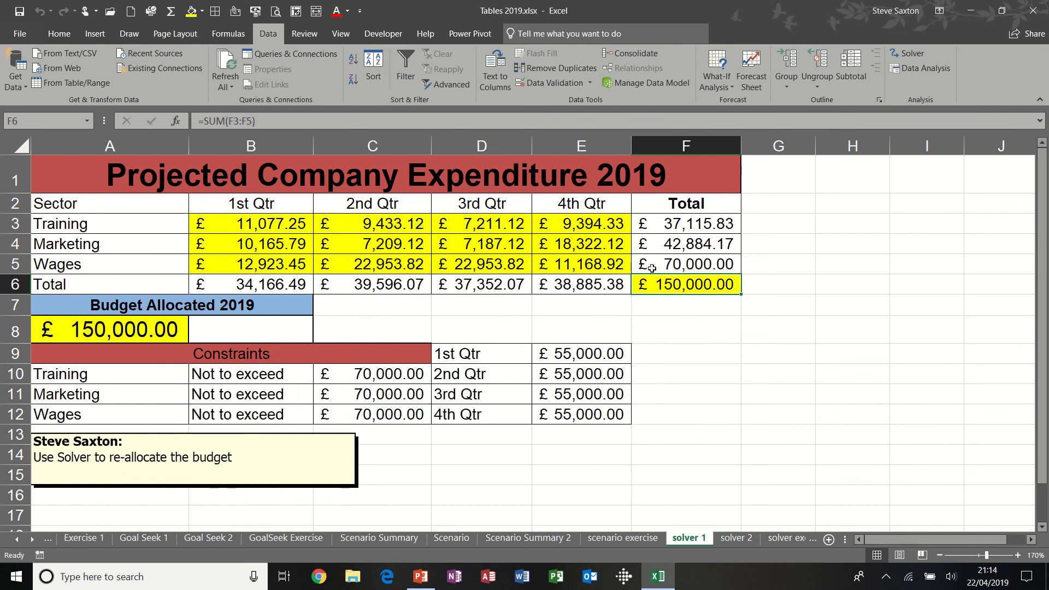
Delete the Solver constraint on the sector totals F3:F5, solve the model again, and keep the solution.
left_click(899, 51)
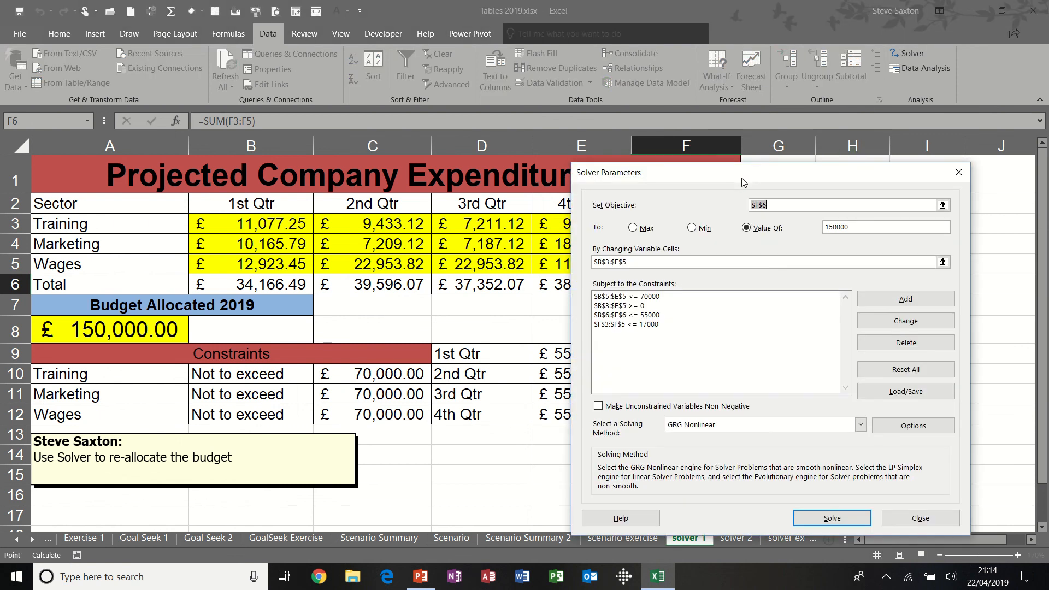
left_click(658, 326)
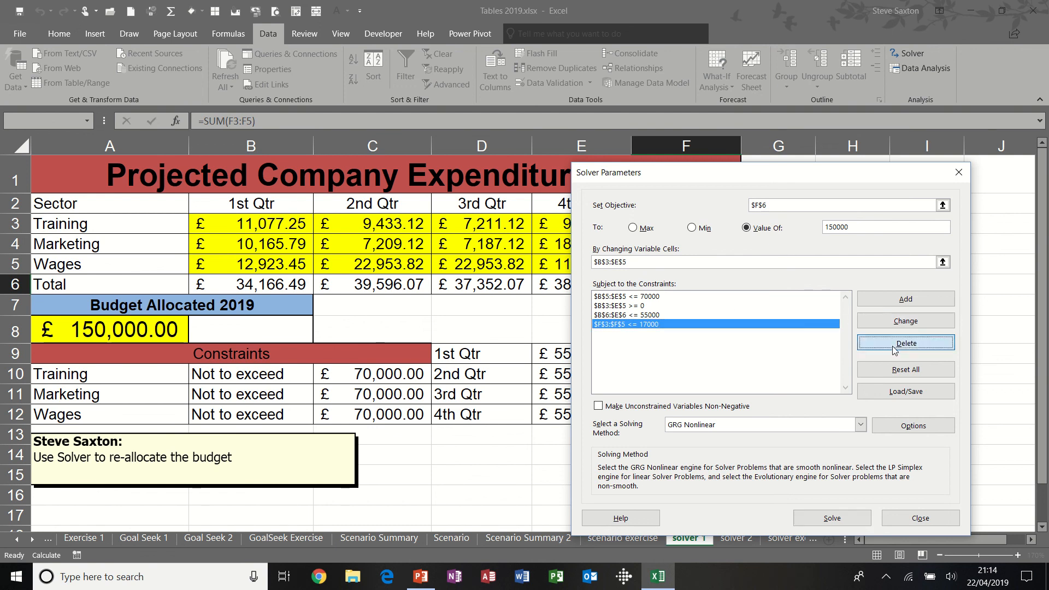
key("Return")
left_click(800, 522)
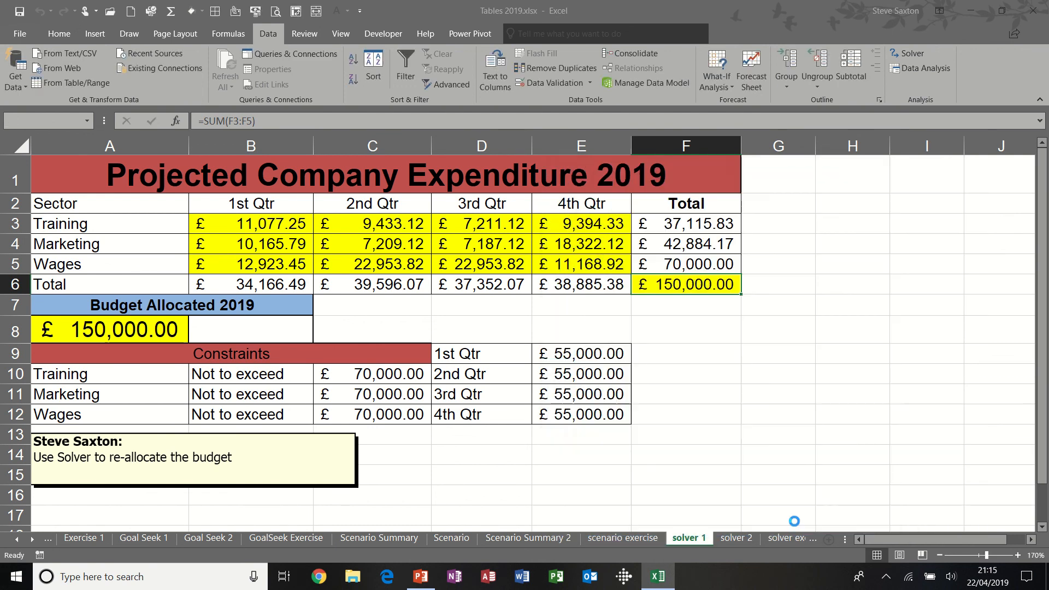
left_click(365, 315)
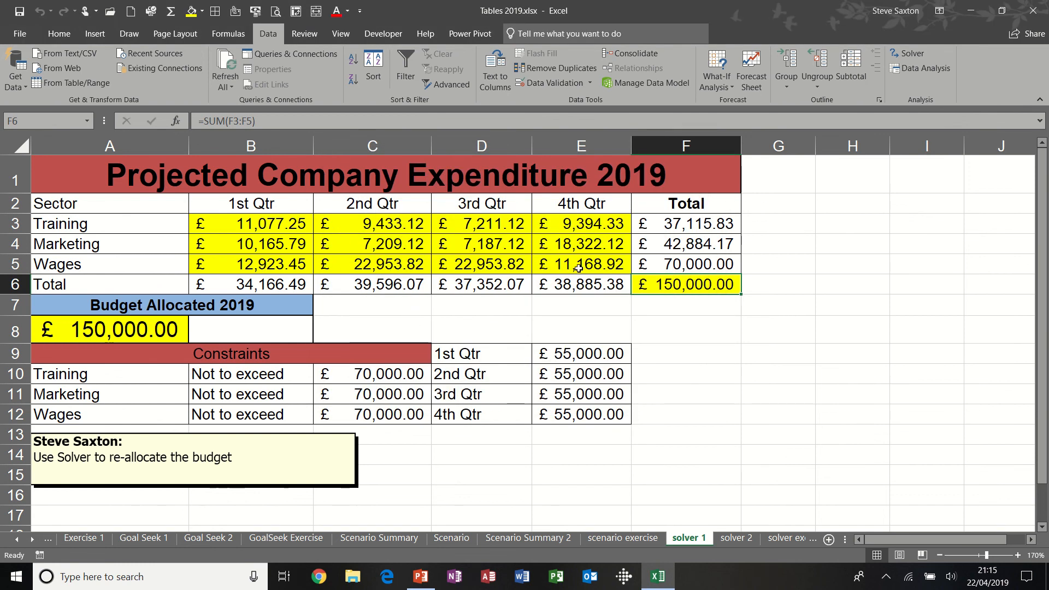
On the solver 2 sheet, review the Food row and January expenses, and move the comment clear of the Total row.
left_click(735, 538)
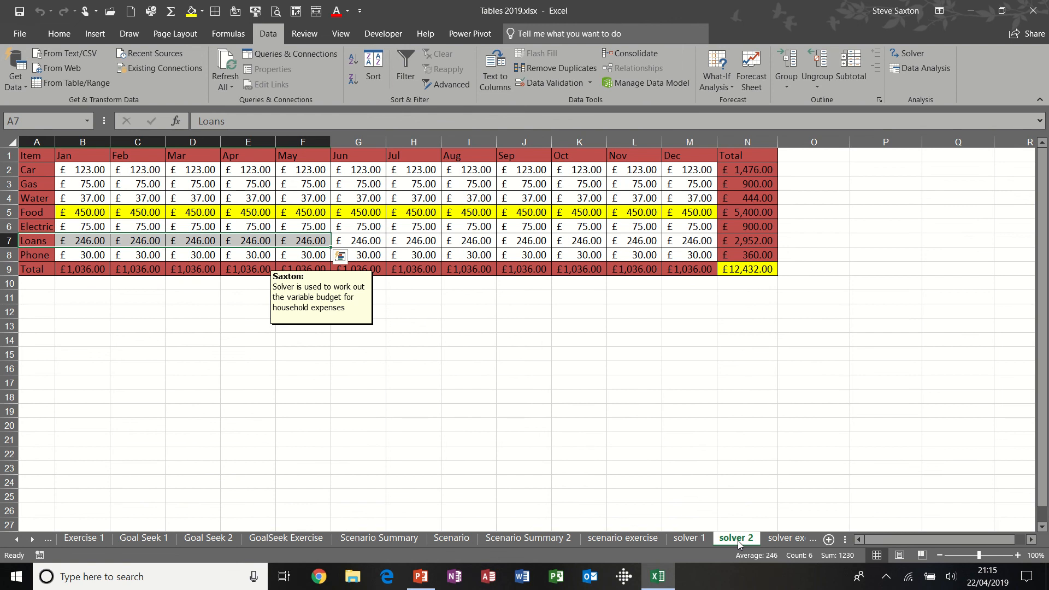
left_click(201, 215)
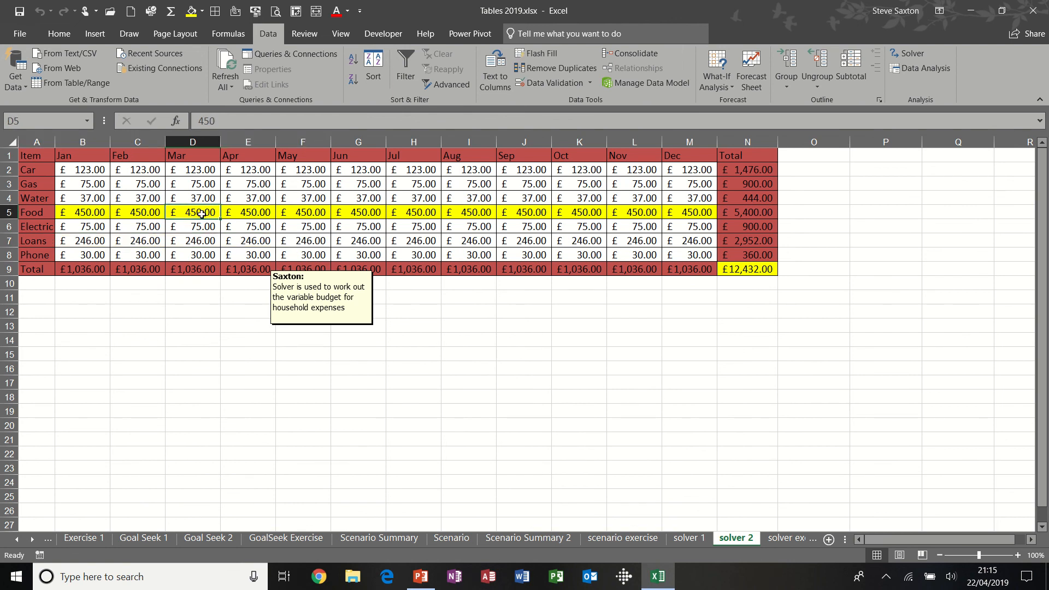
left_click_drag(73, 215, 677, 212)
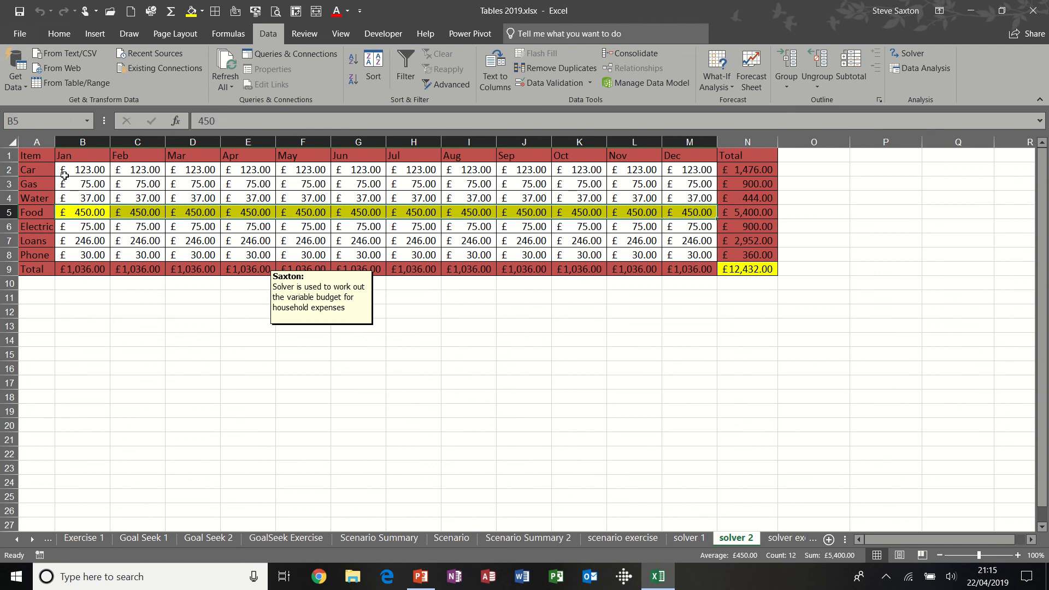
left_click_drag(66, 174, 81, 251)
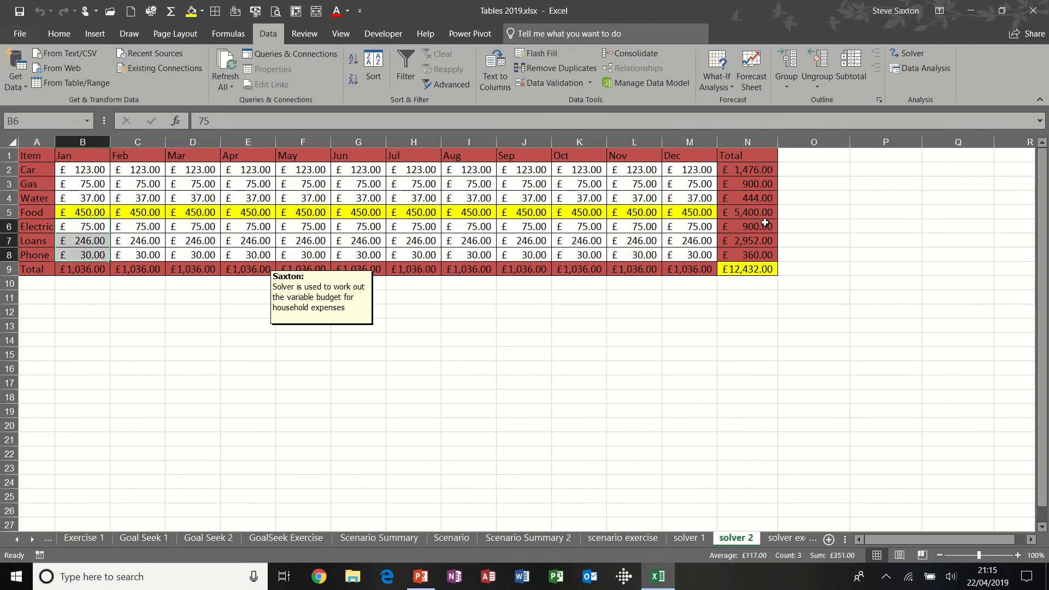
left_click(747, 268)
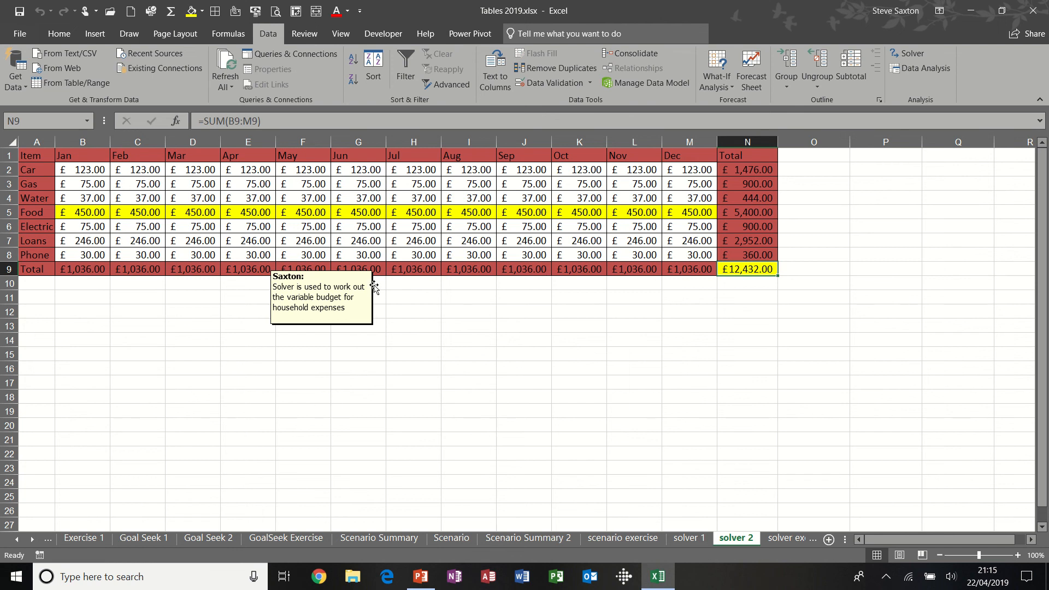
left_click_drag(370, 285, 371, 300)
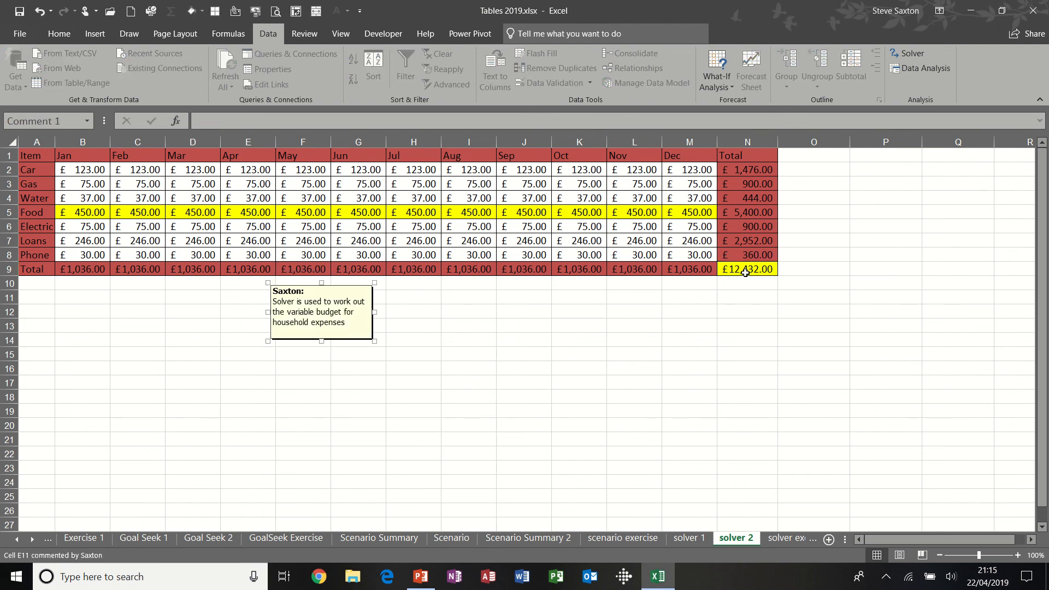
Run Solver on the yearly total N9 with a target value of 10000, changing B2:M8 under the existing constraints, and keep the solution.
left_click(739, 268)
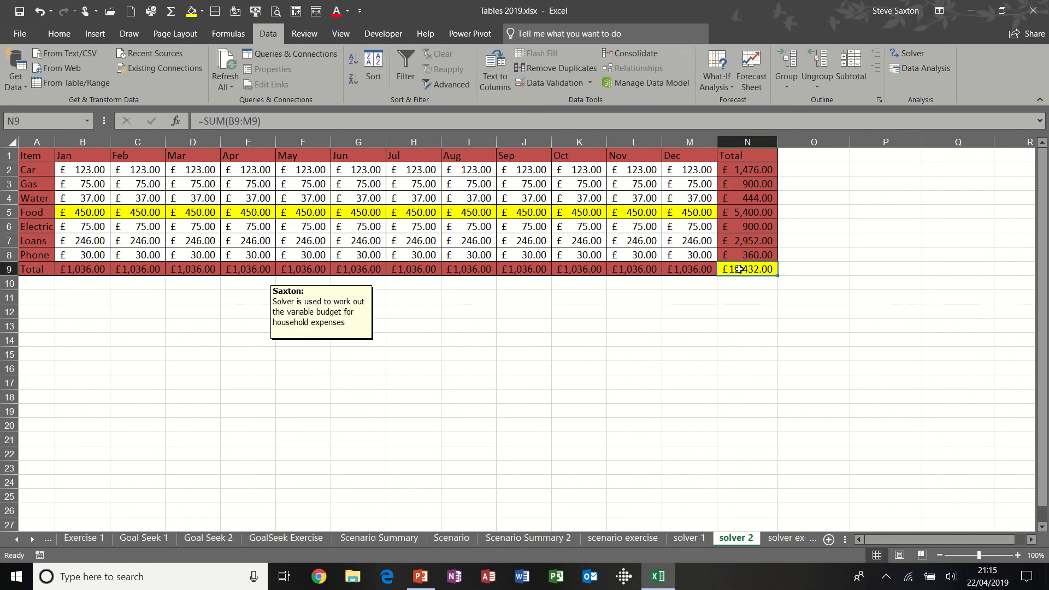
left_click(901, 53)
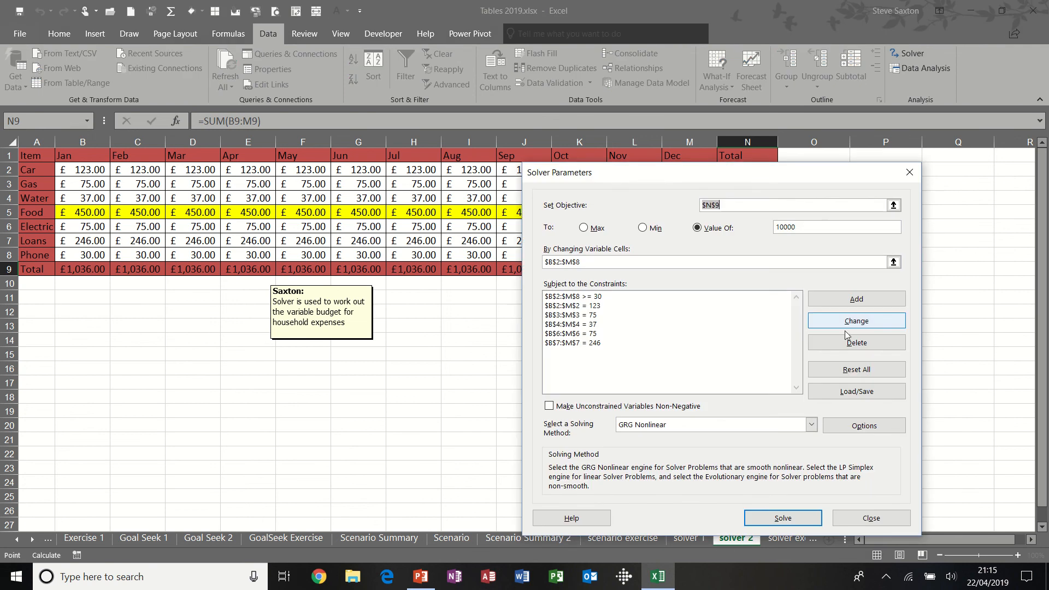
left_click_drag(699, 178, 634, 303)
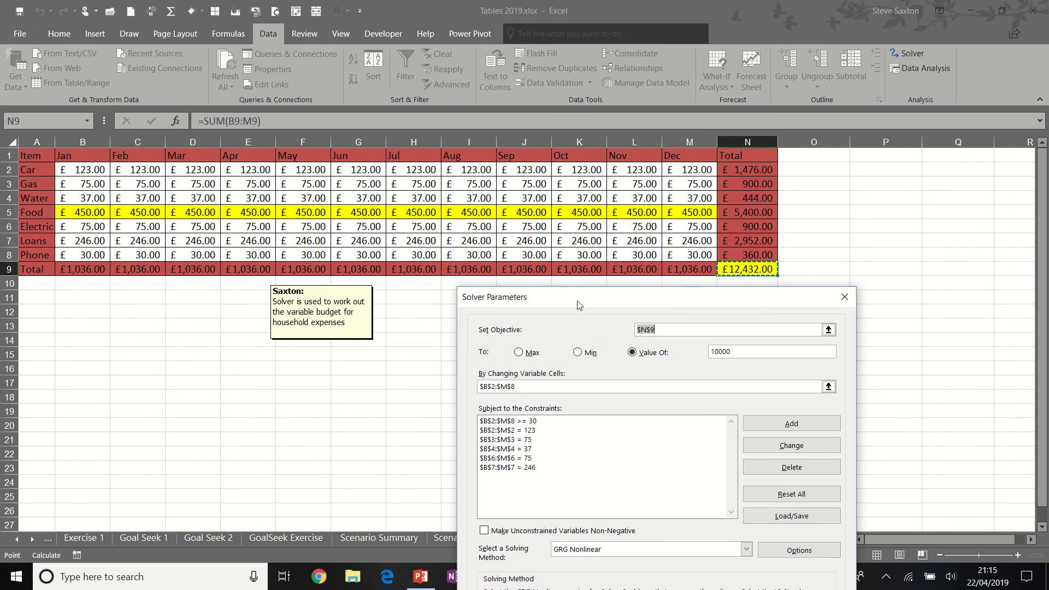
left_click_drag(579, 301, 679, 135)
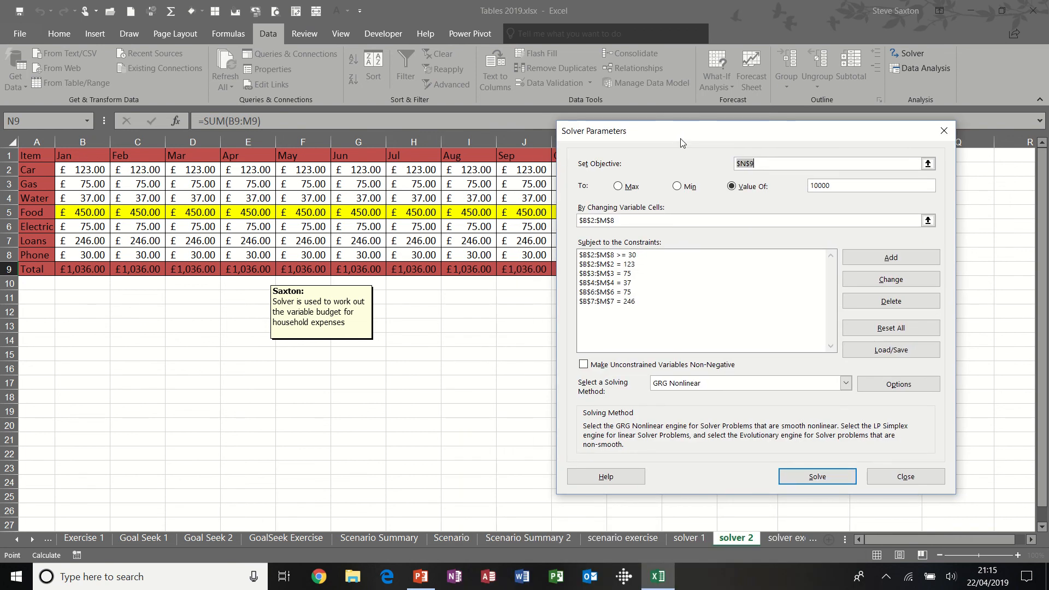
left_click(815, 476)
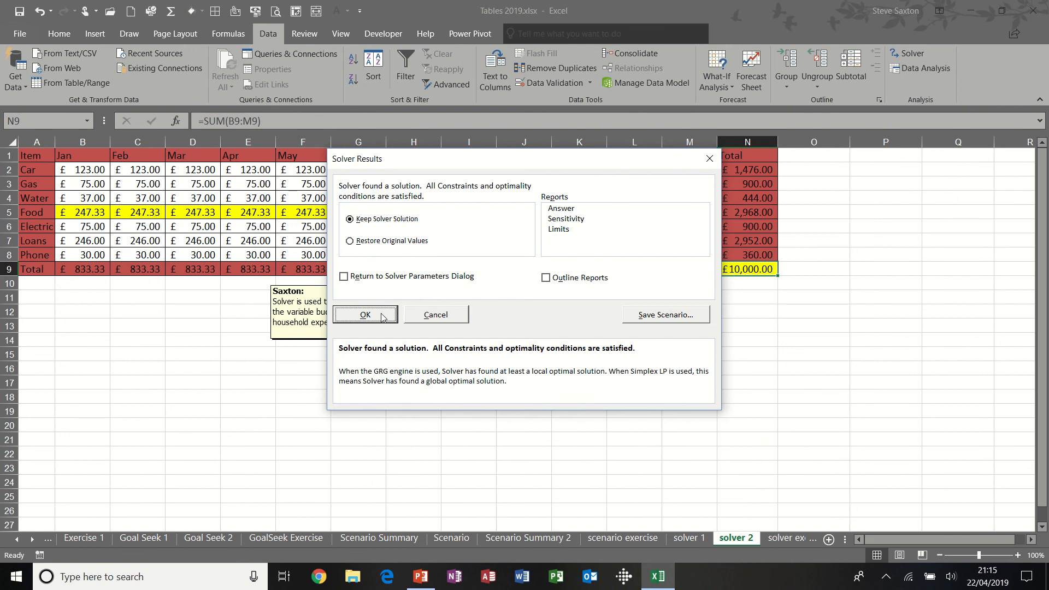
left_click(365, 315)
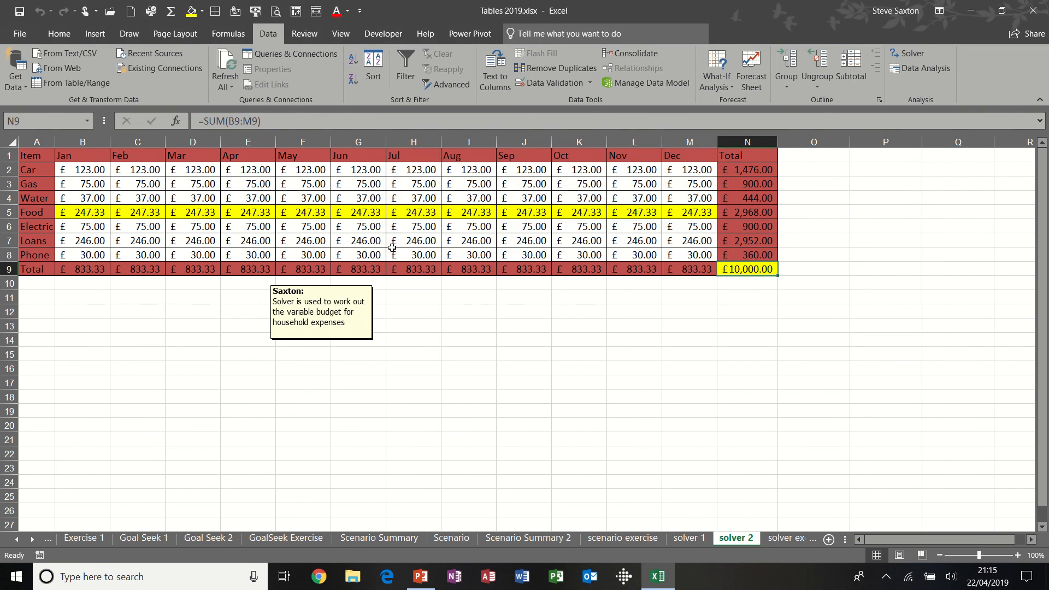